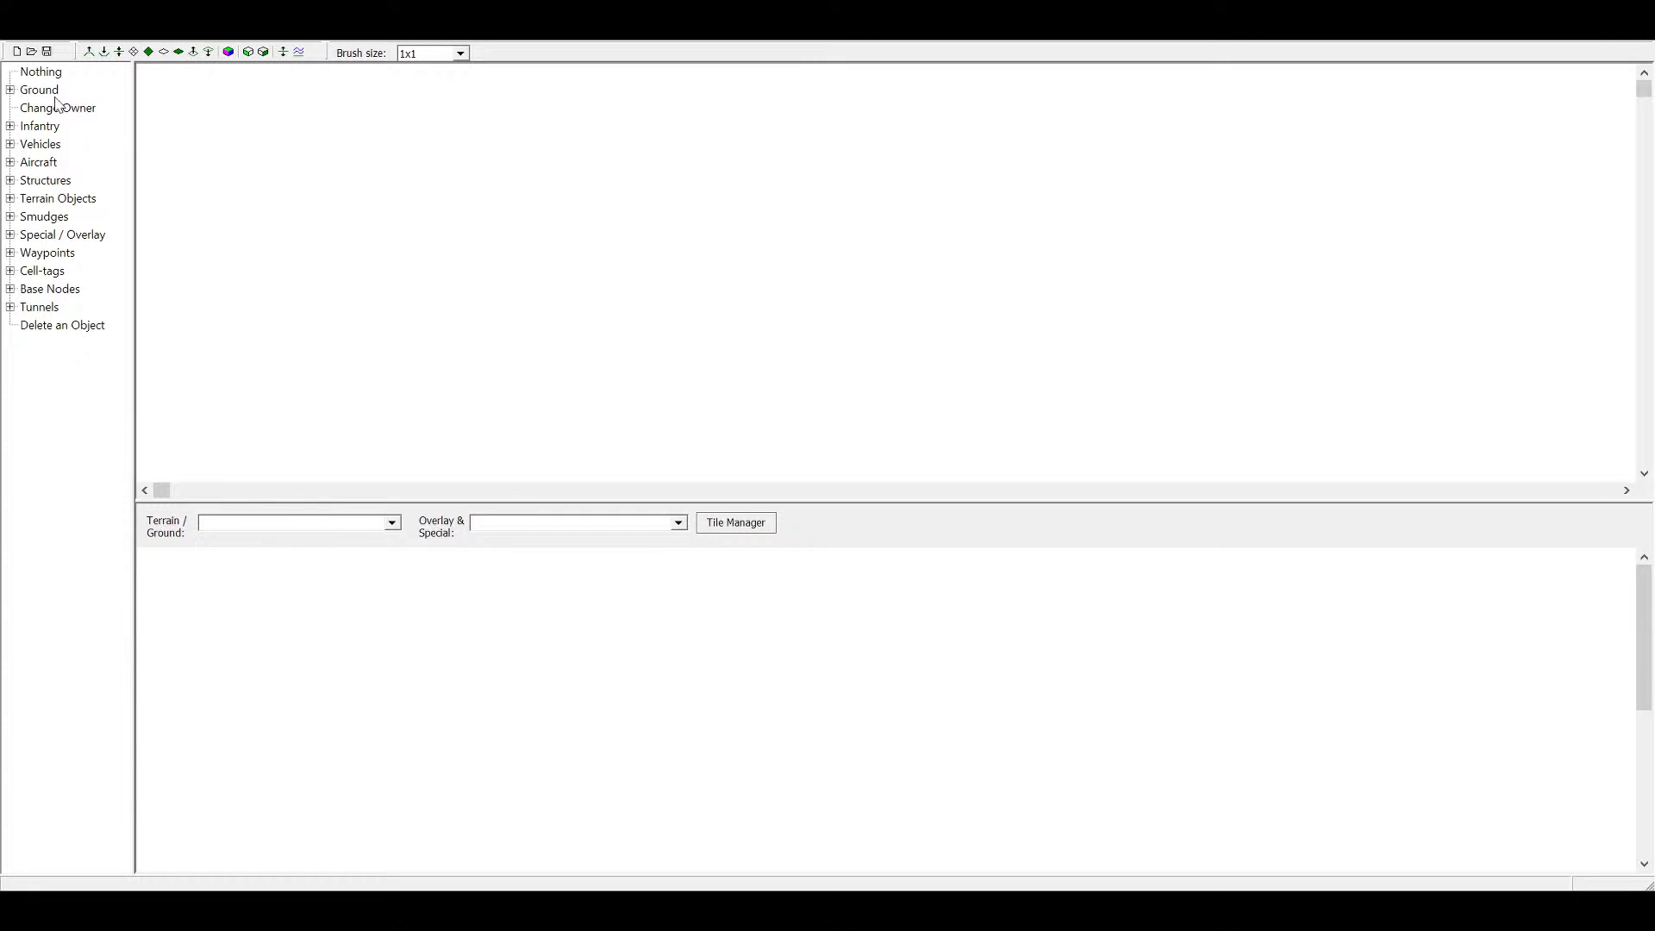
Examine the Ground and Infantry object categories, including the Allied and Animals infantry groups, and widen the object list slightly
click(11, 90)
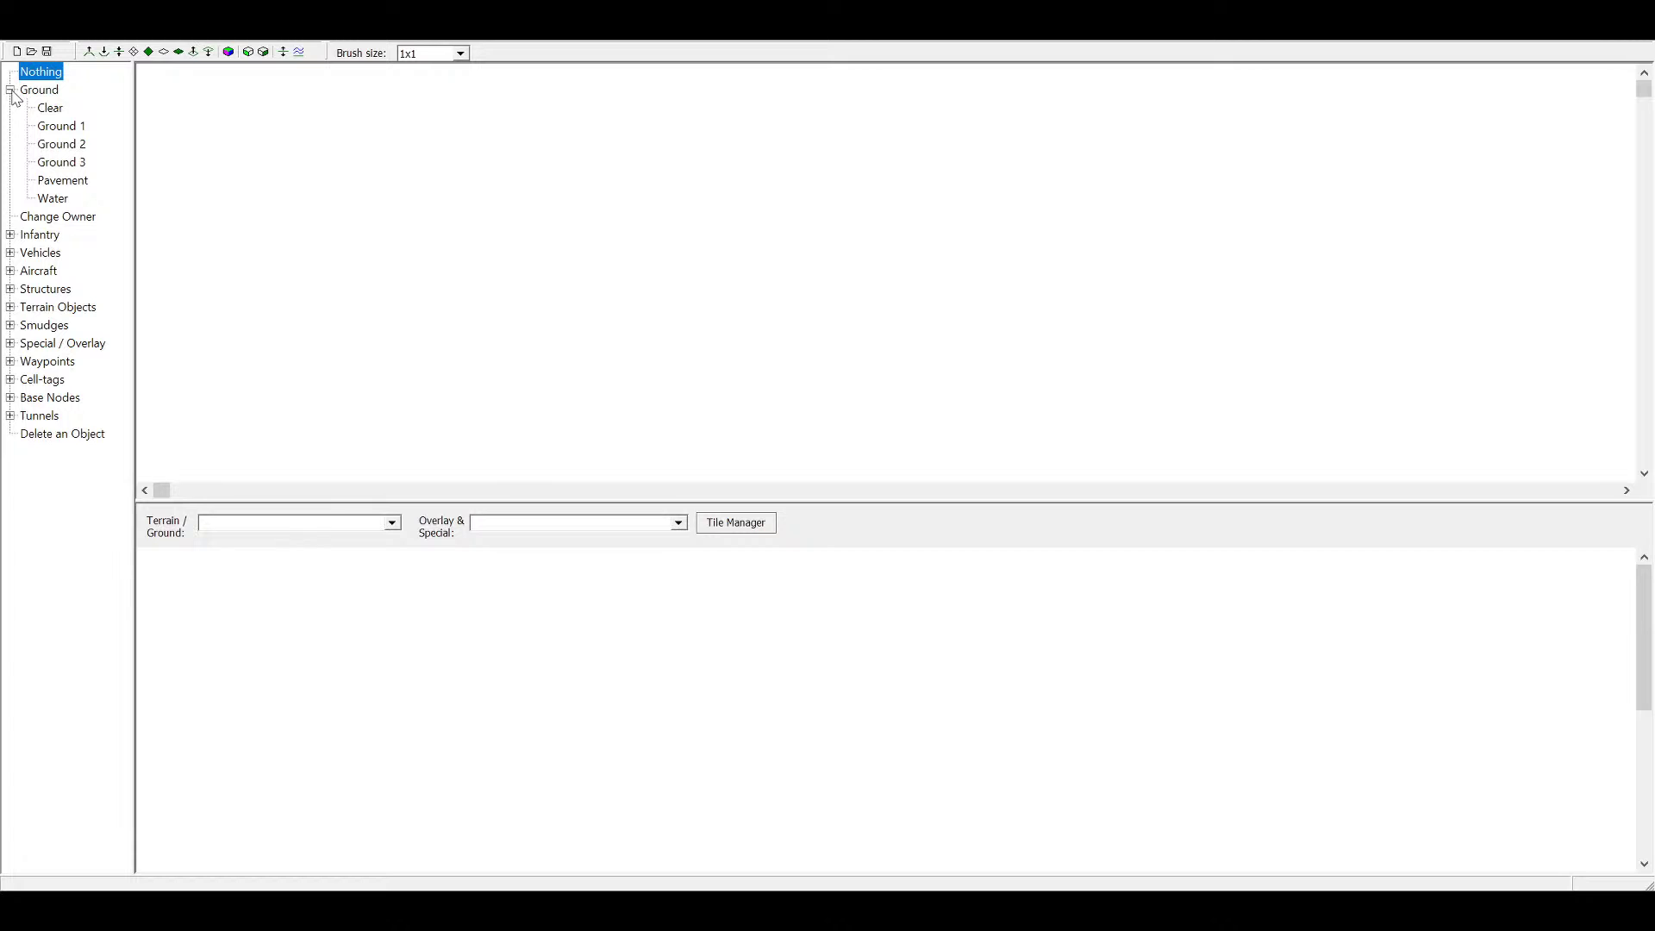
click(11, 90)
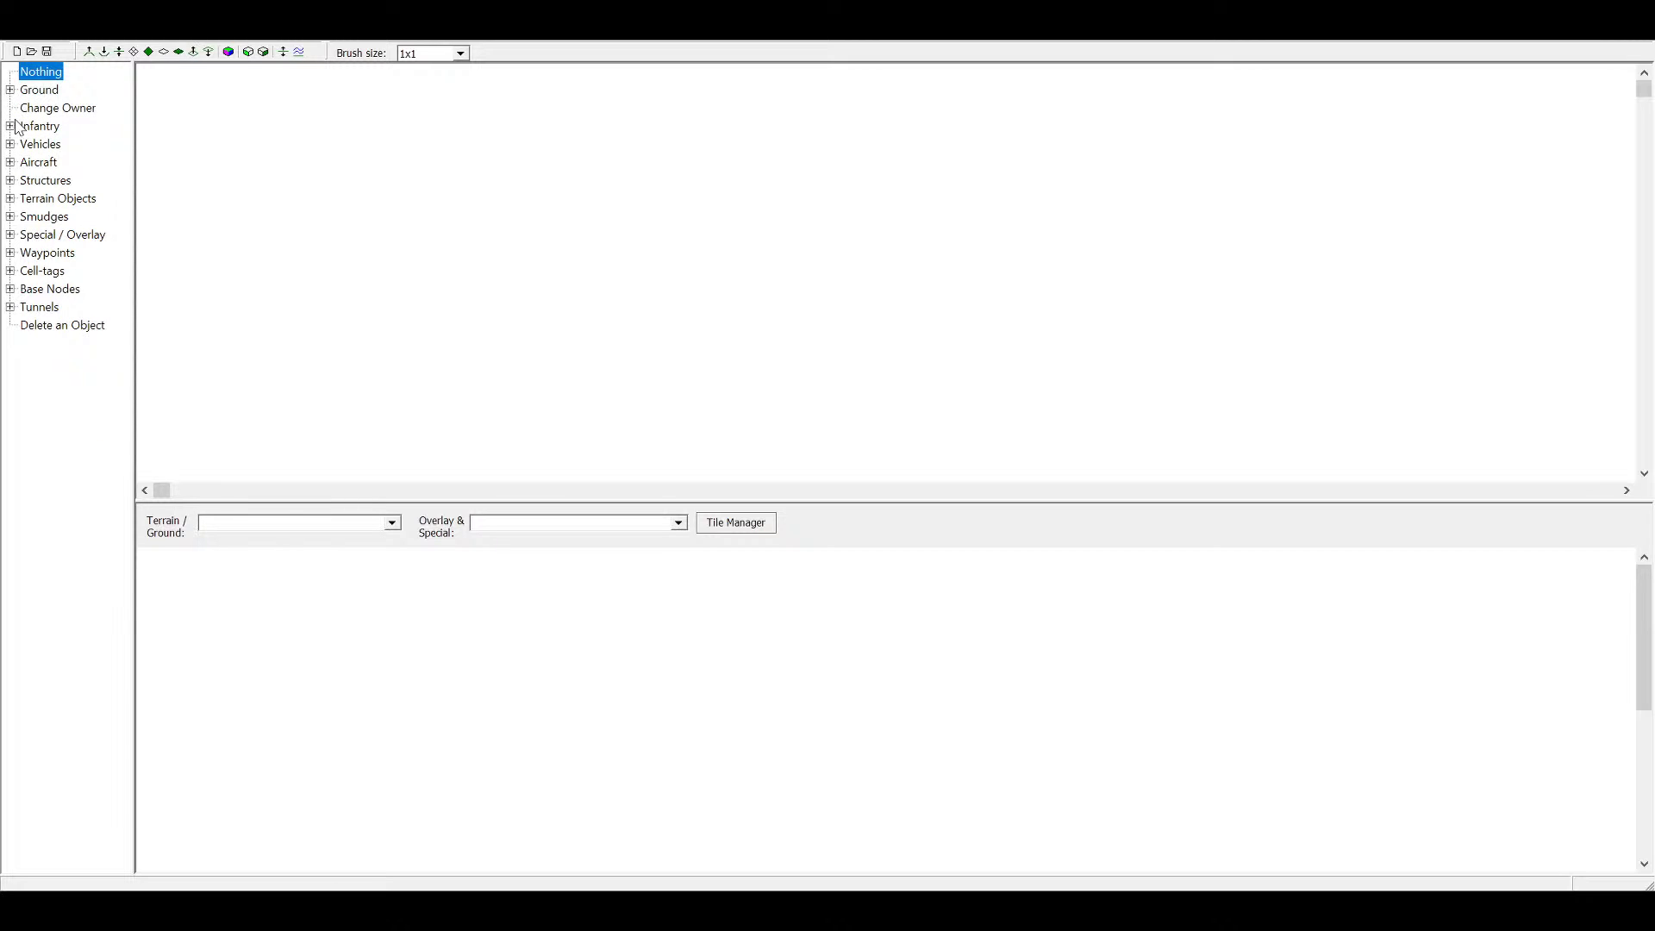
click(12, 126)
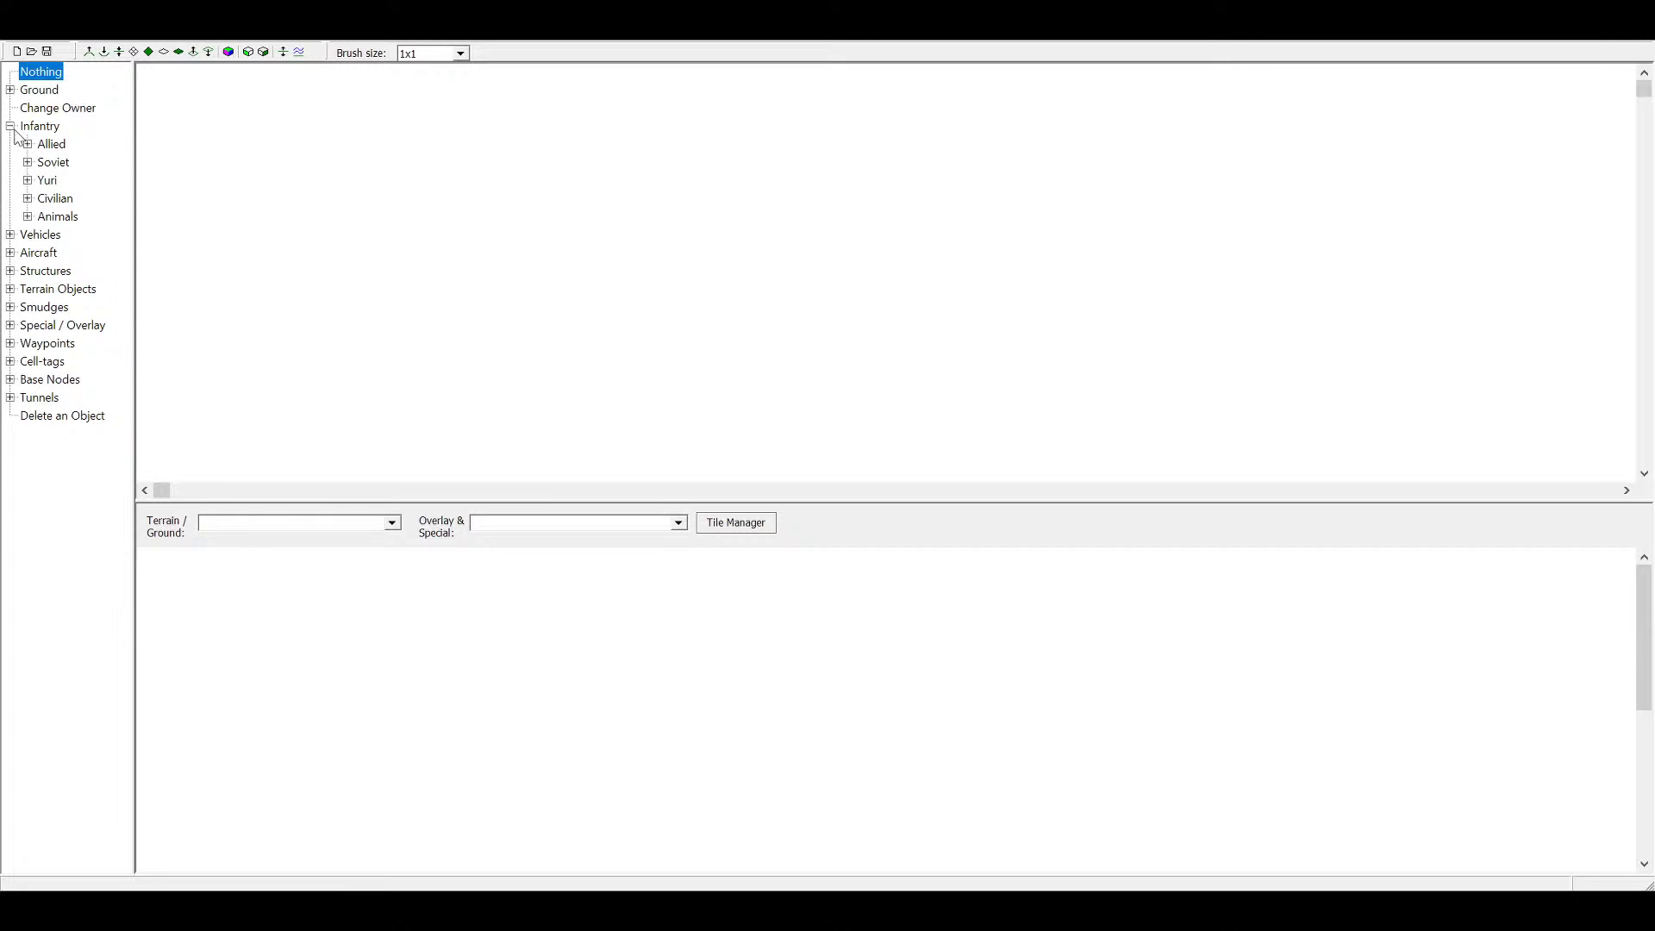
click(11, 128)
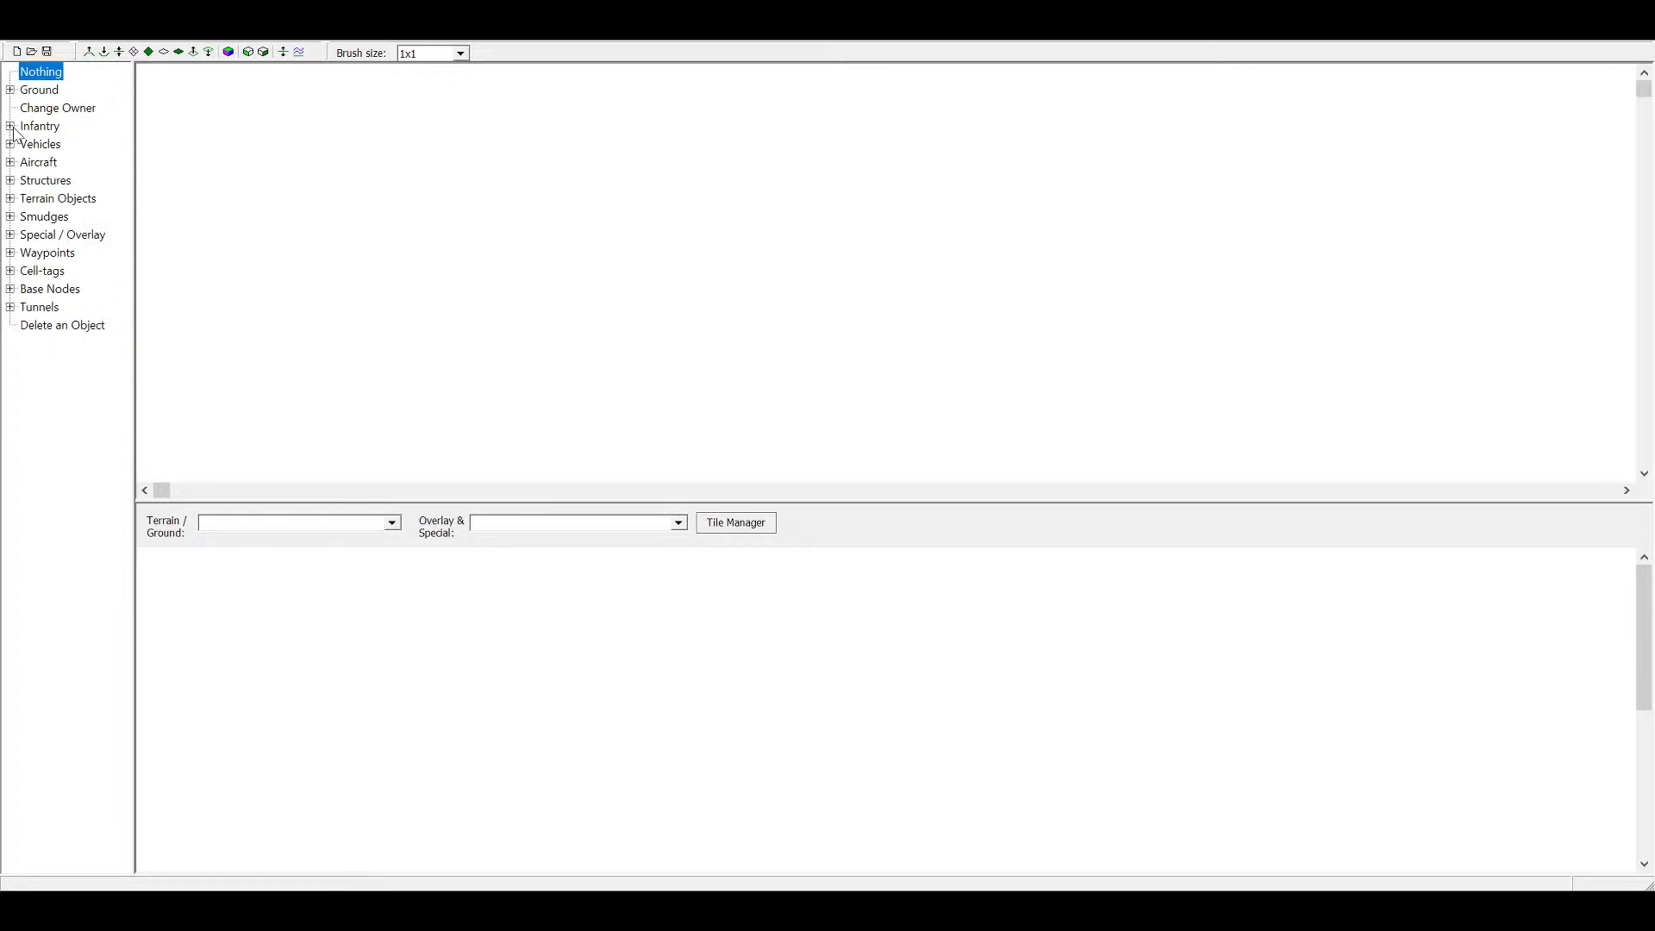
click(11, 128)
click(27, 144)
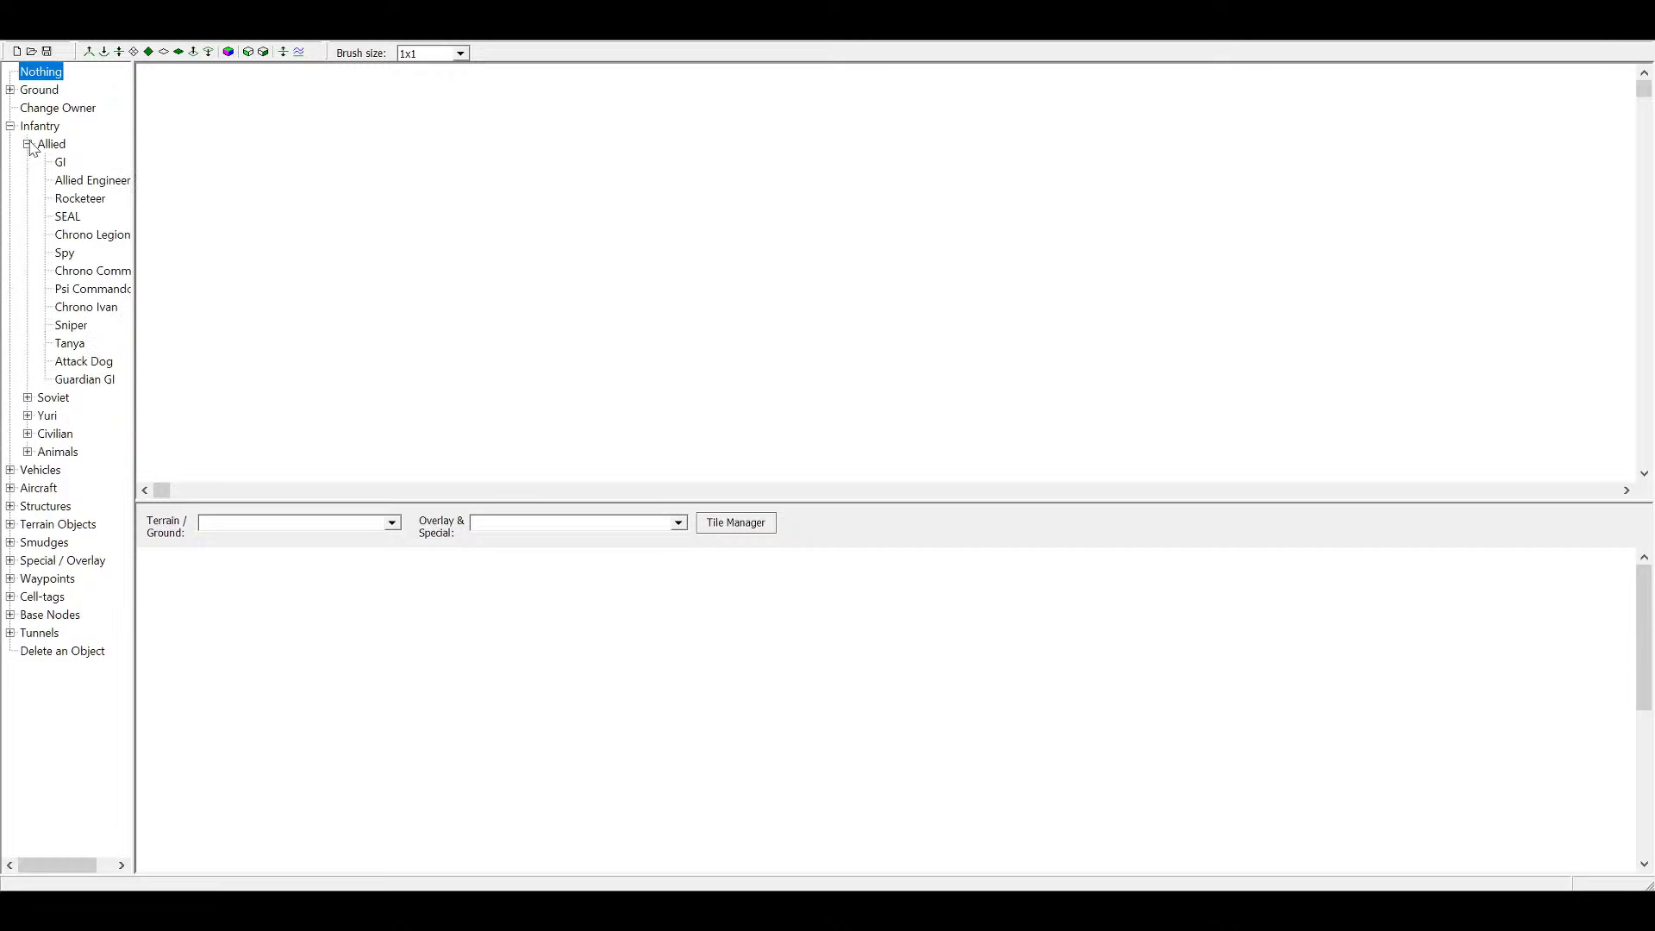
click(28, 144)
click(29, 215)
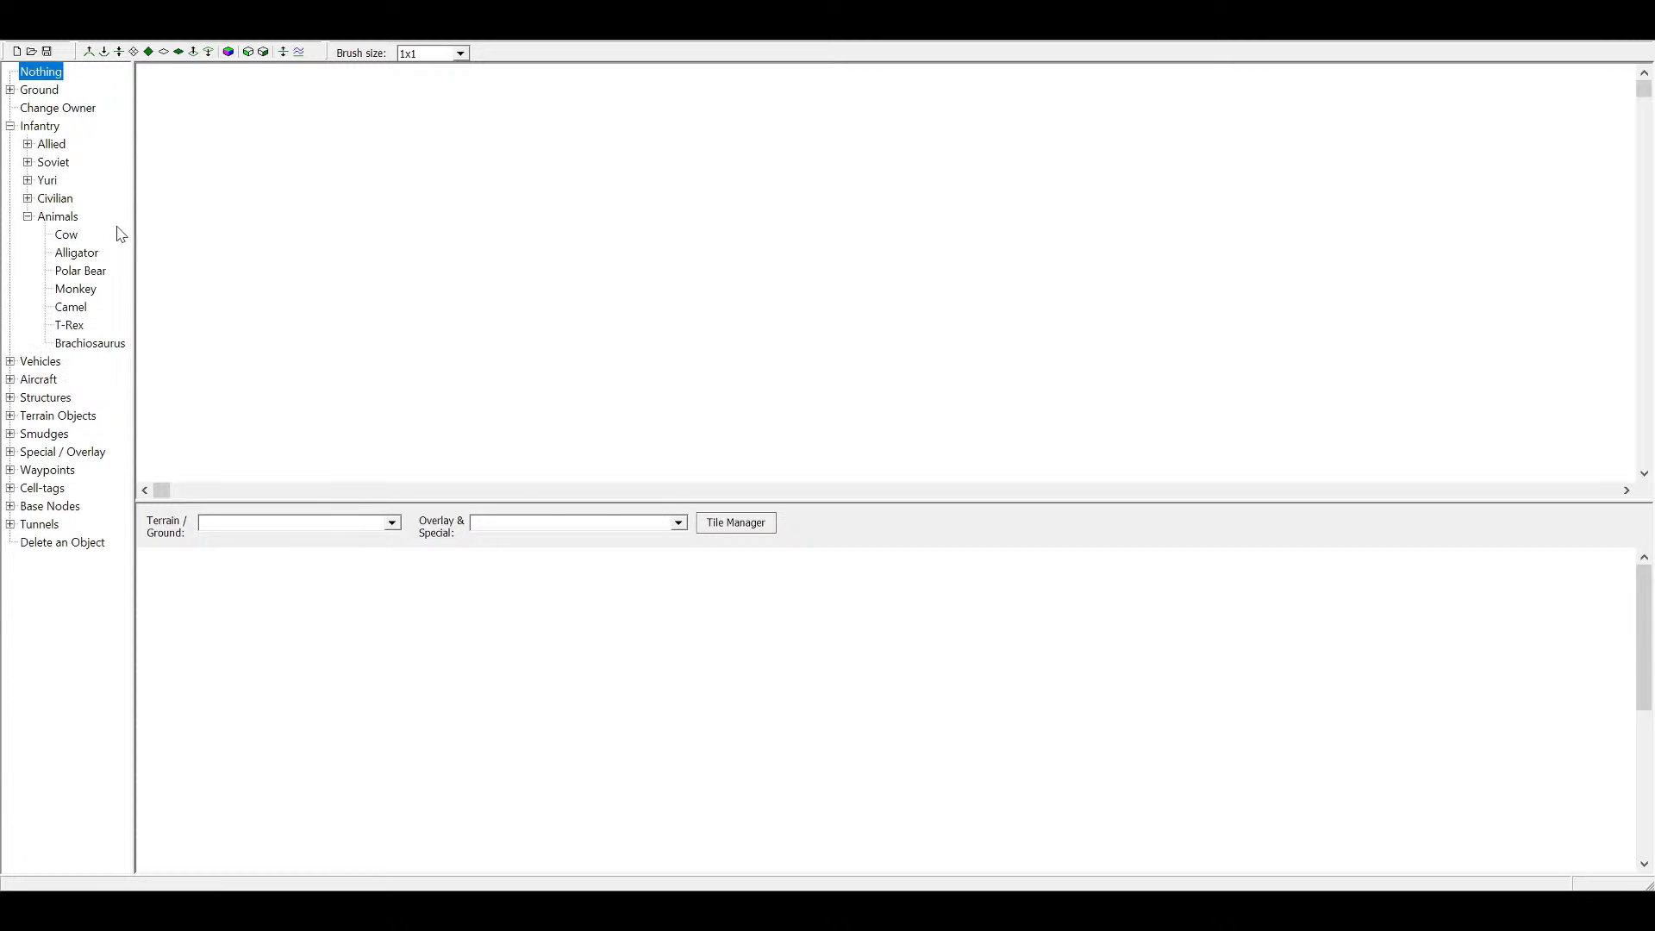
drag(132, 229, 167, 229)
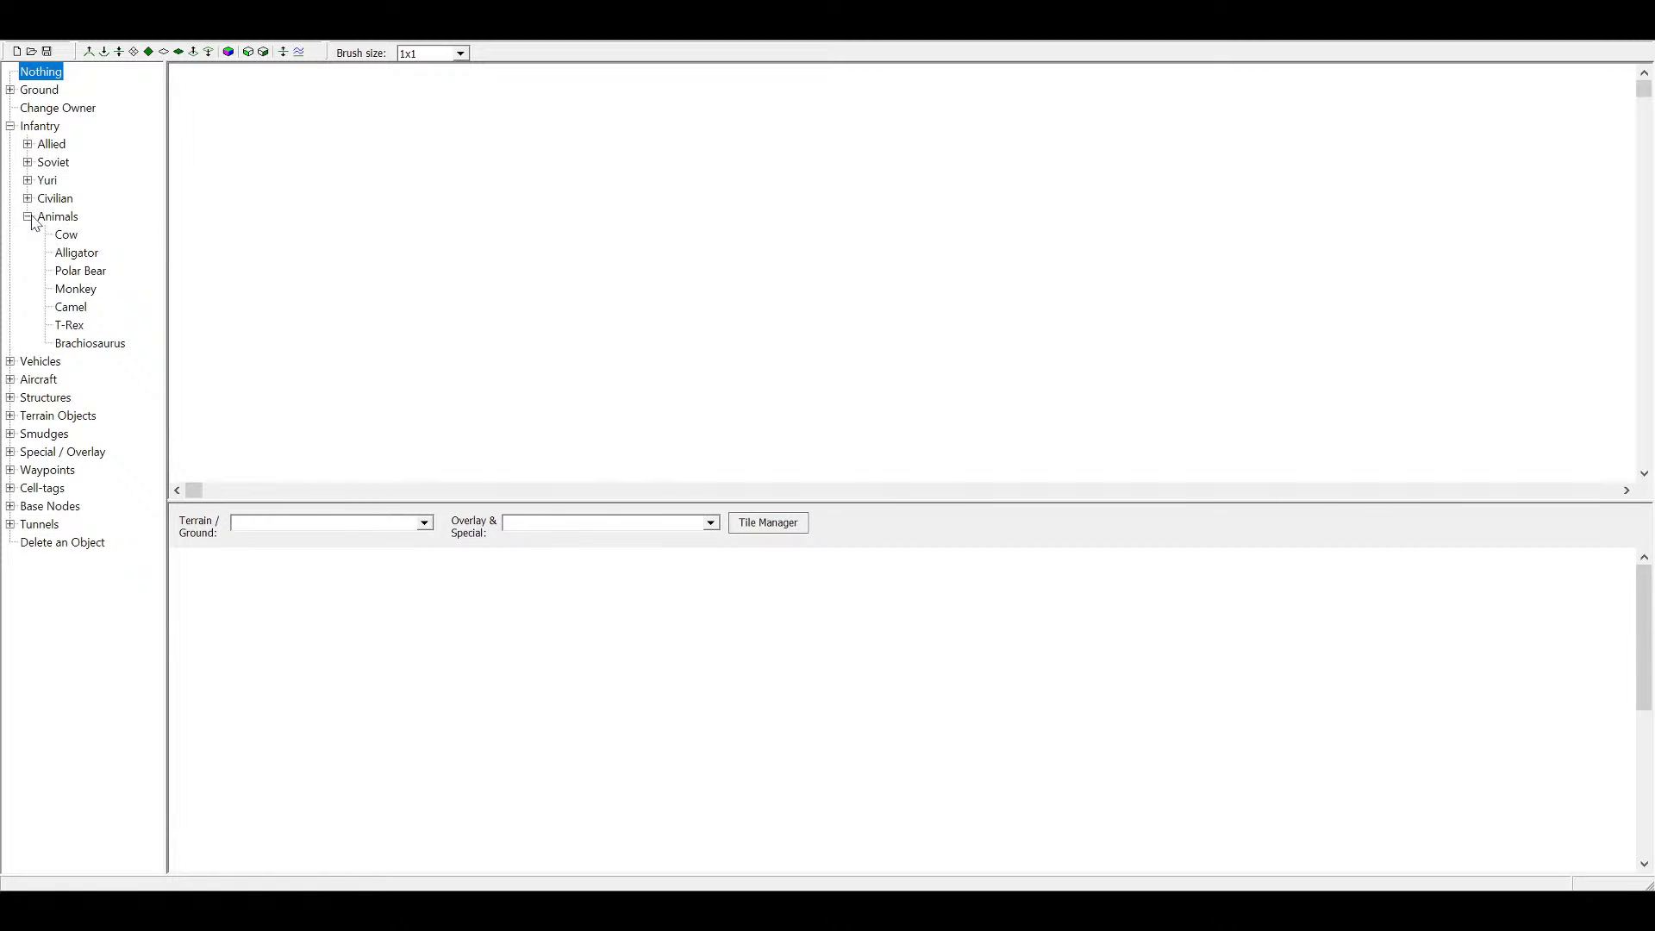
click(28, 216)
click(10, 126)
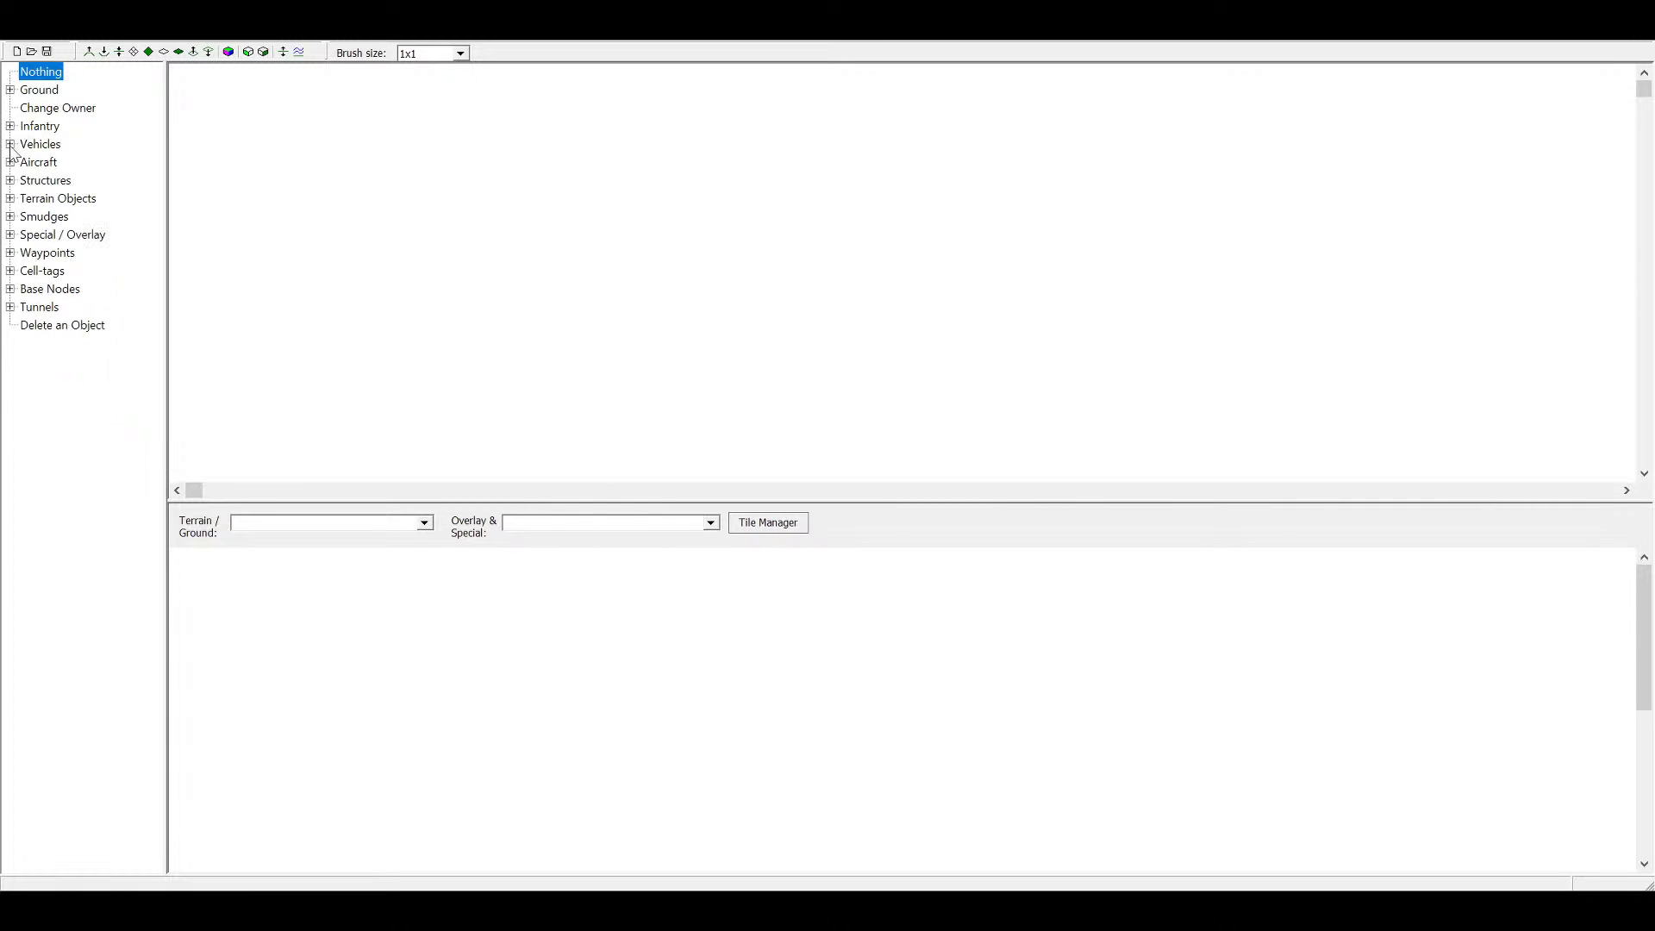
Examine the Civilian group of the Vehicles category, widening the object list so the full vehicle names fit
click(10, 144)
click(28, 216)
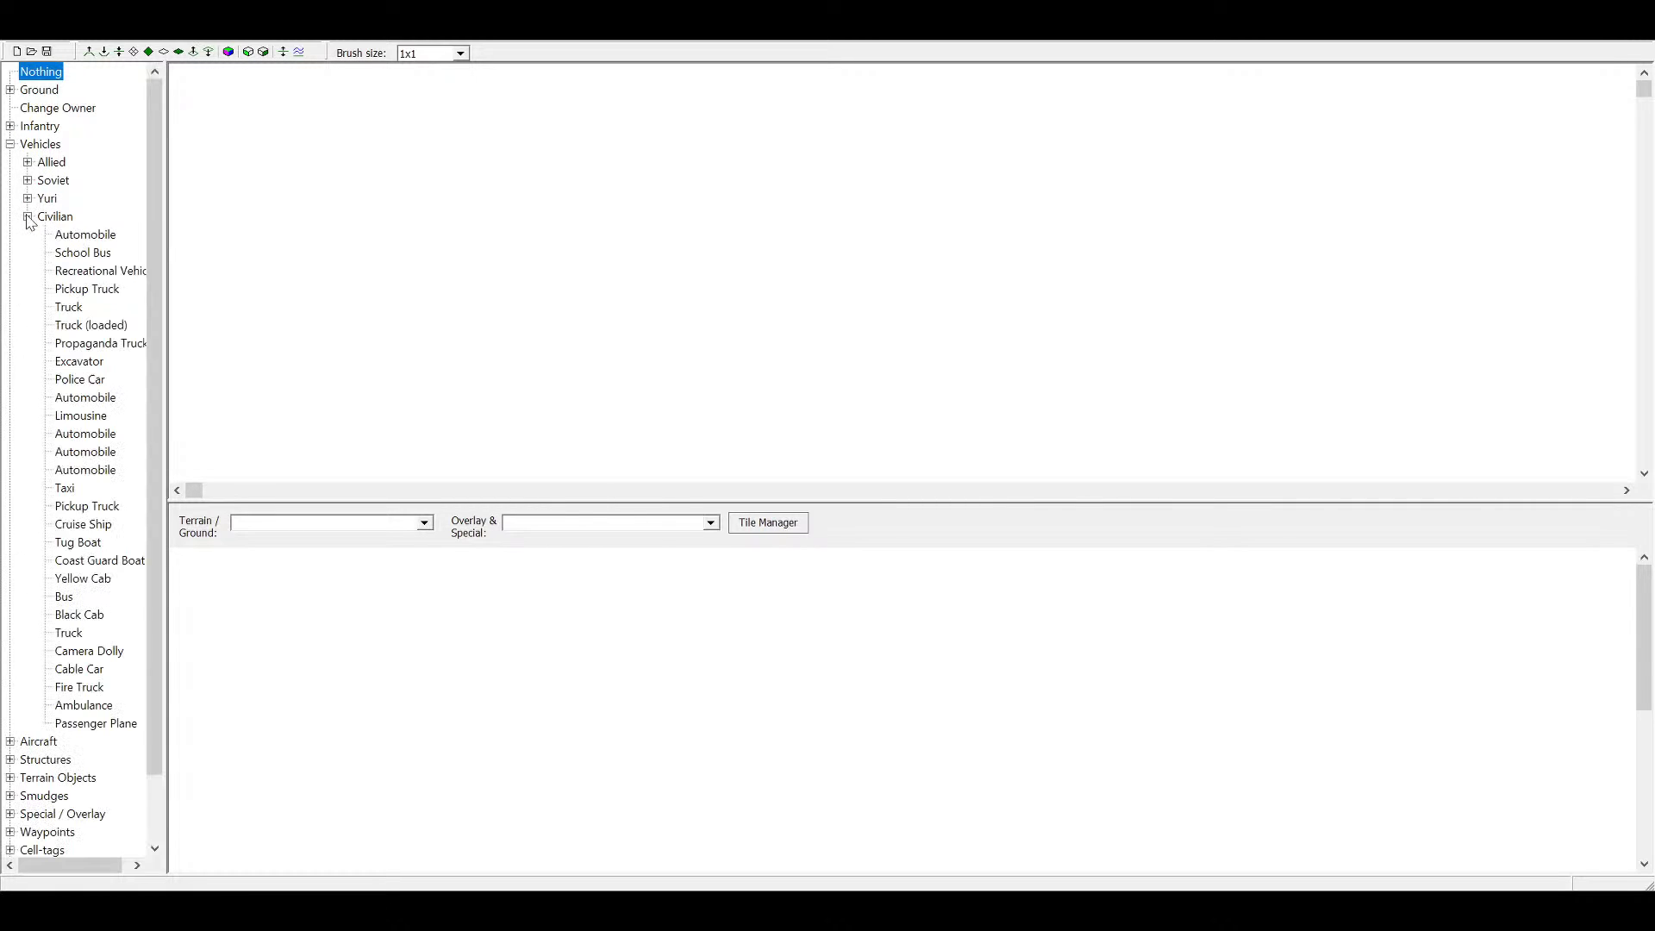
drag(164, 233, 205, 233)
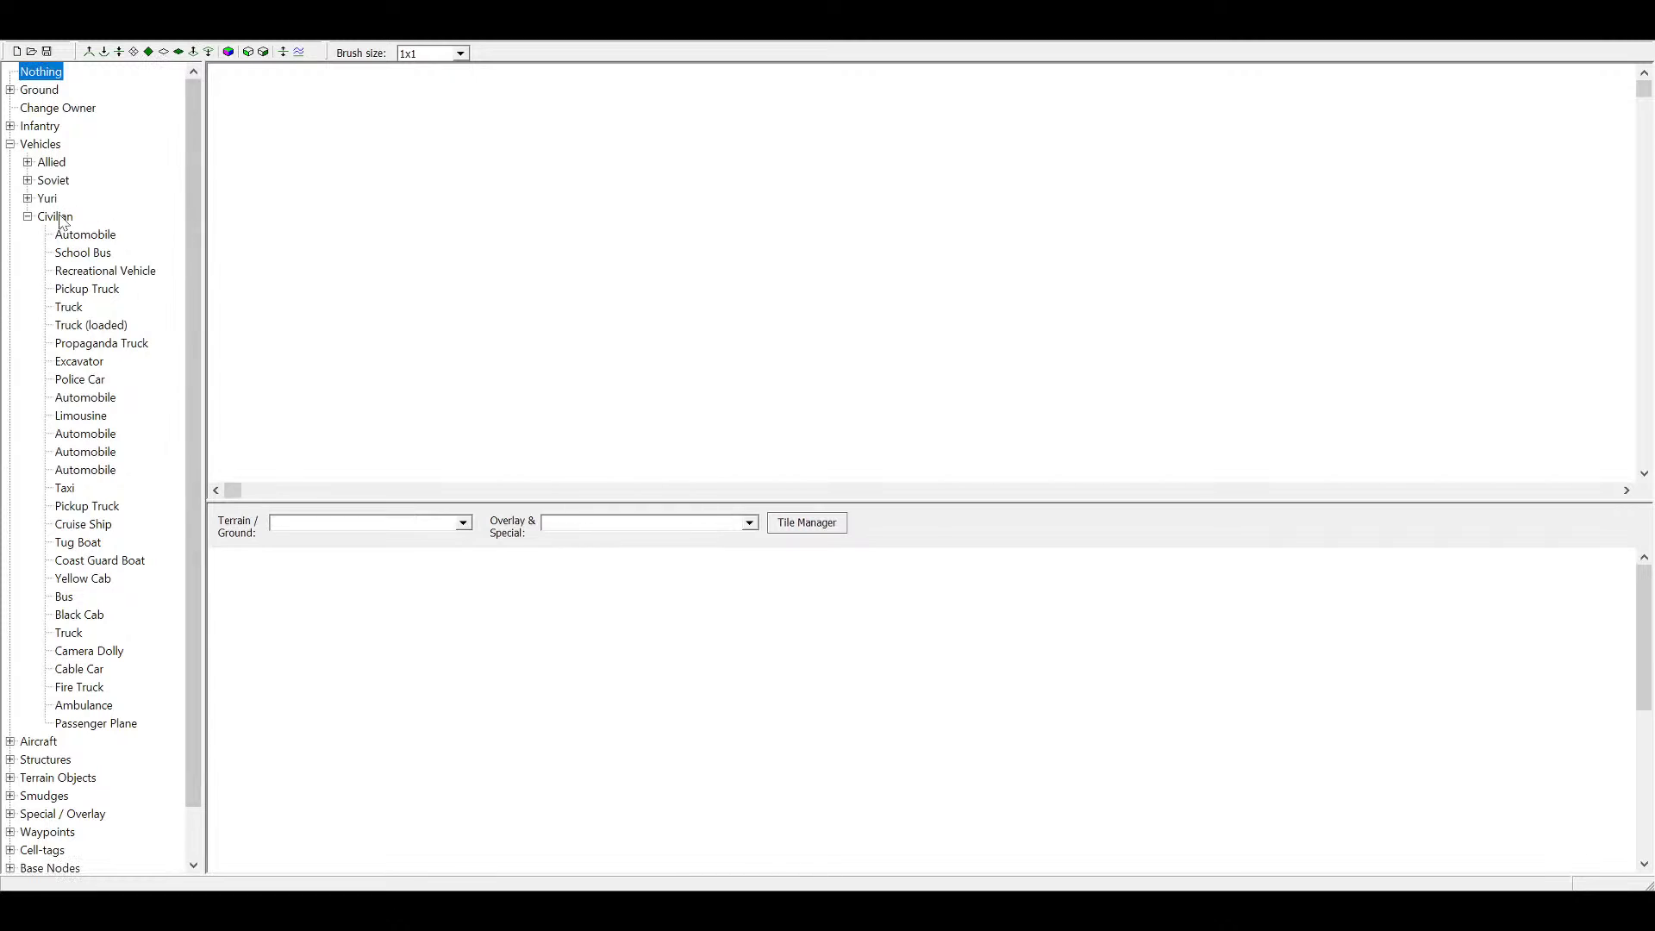
click(28, 216)
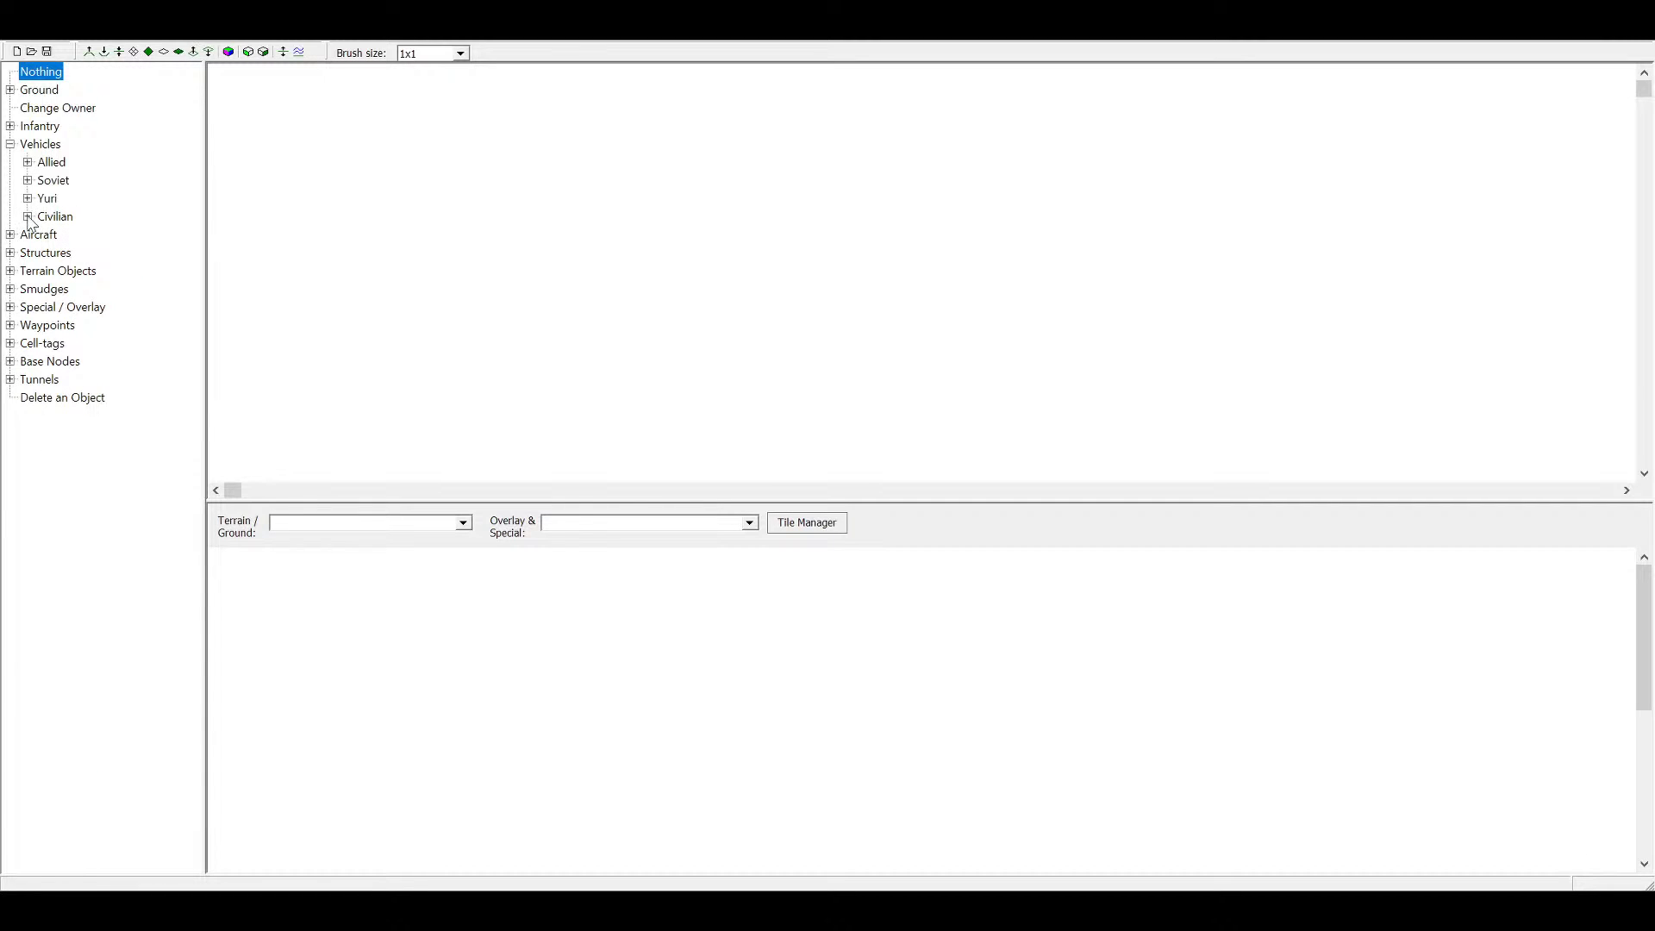
click(27, 216)
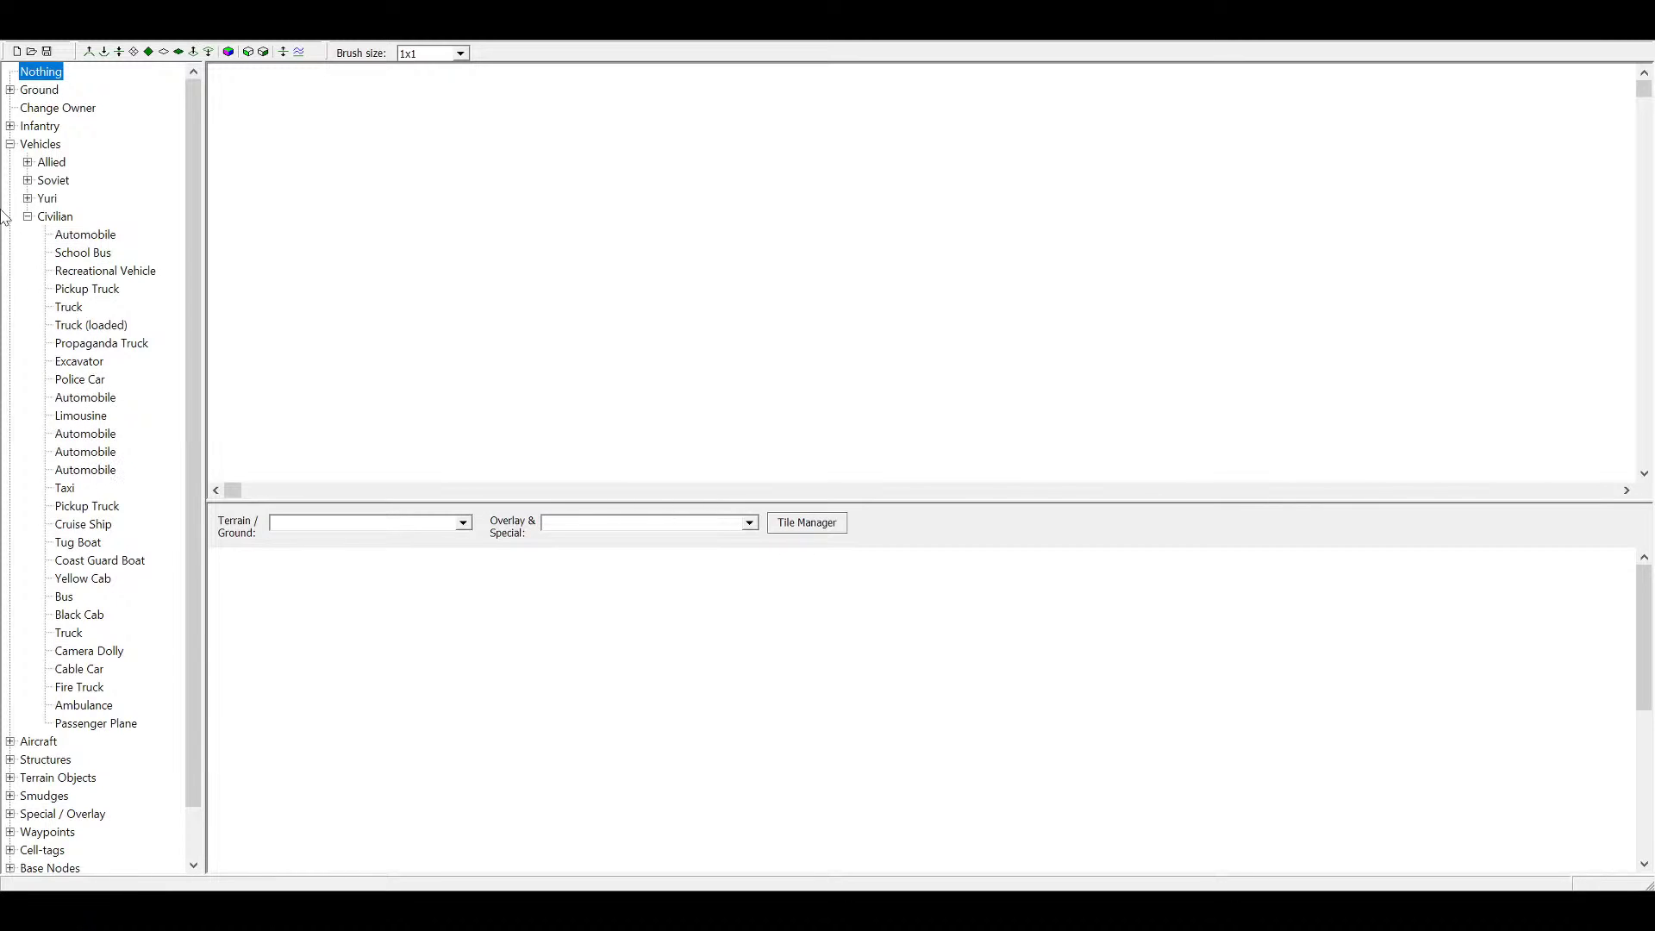
click(28, 216)
click(10, 144)
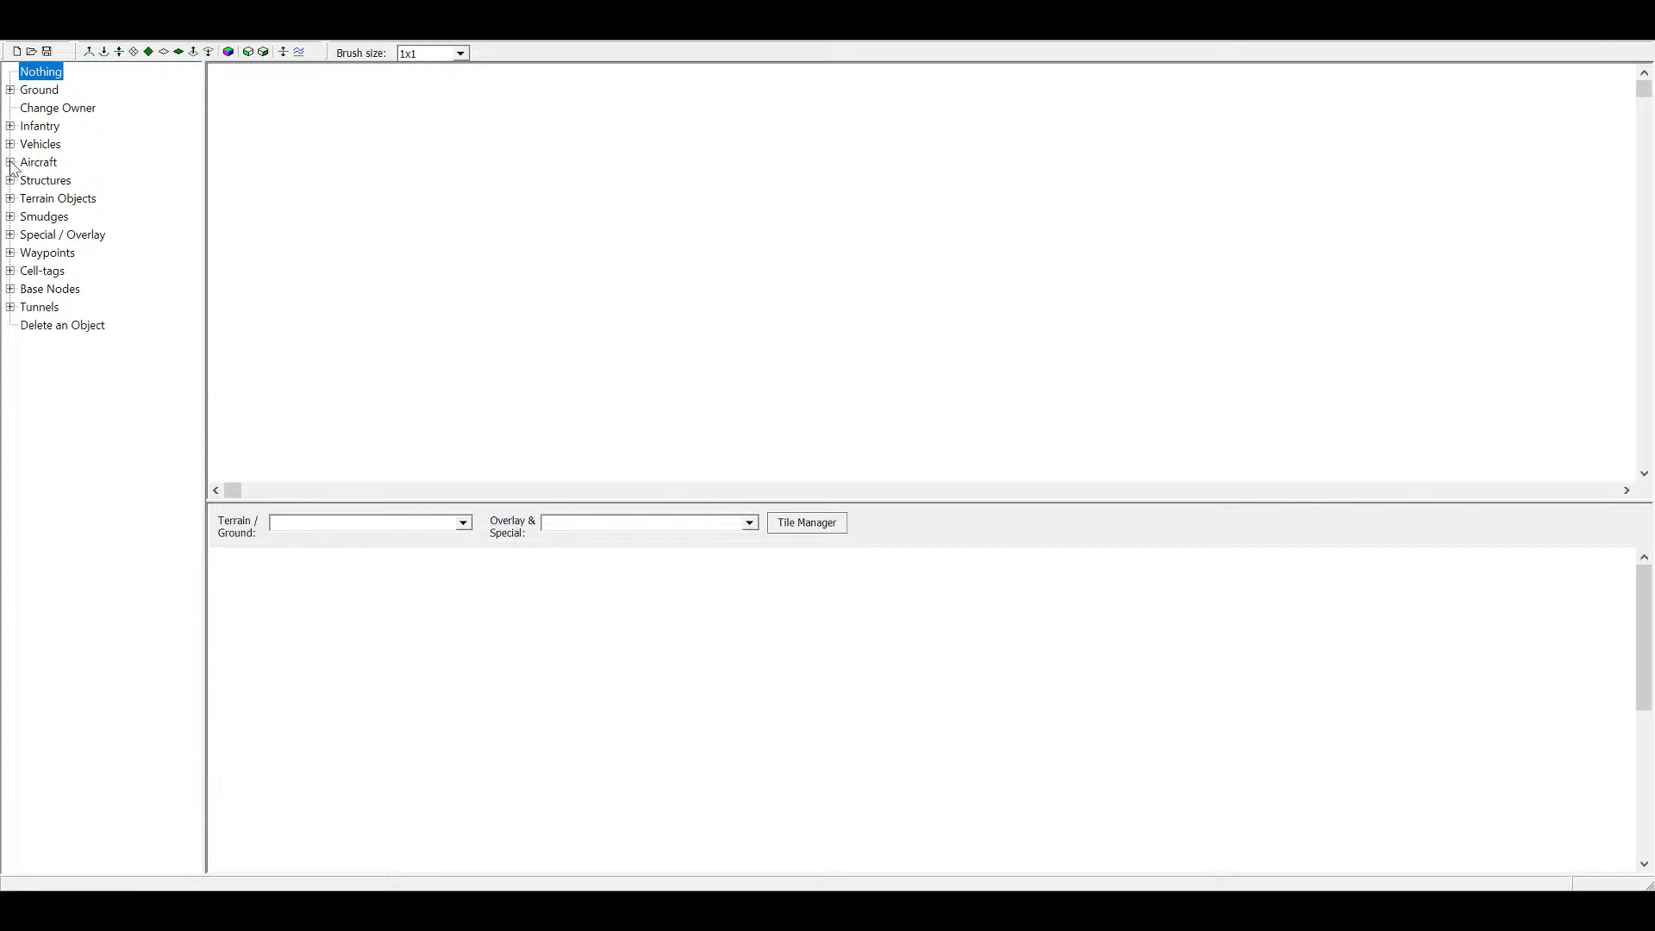
Examine the Civilian and Allied groups of the Aircraft category
click(10, 162)
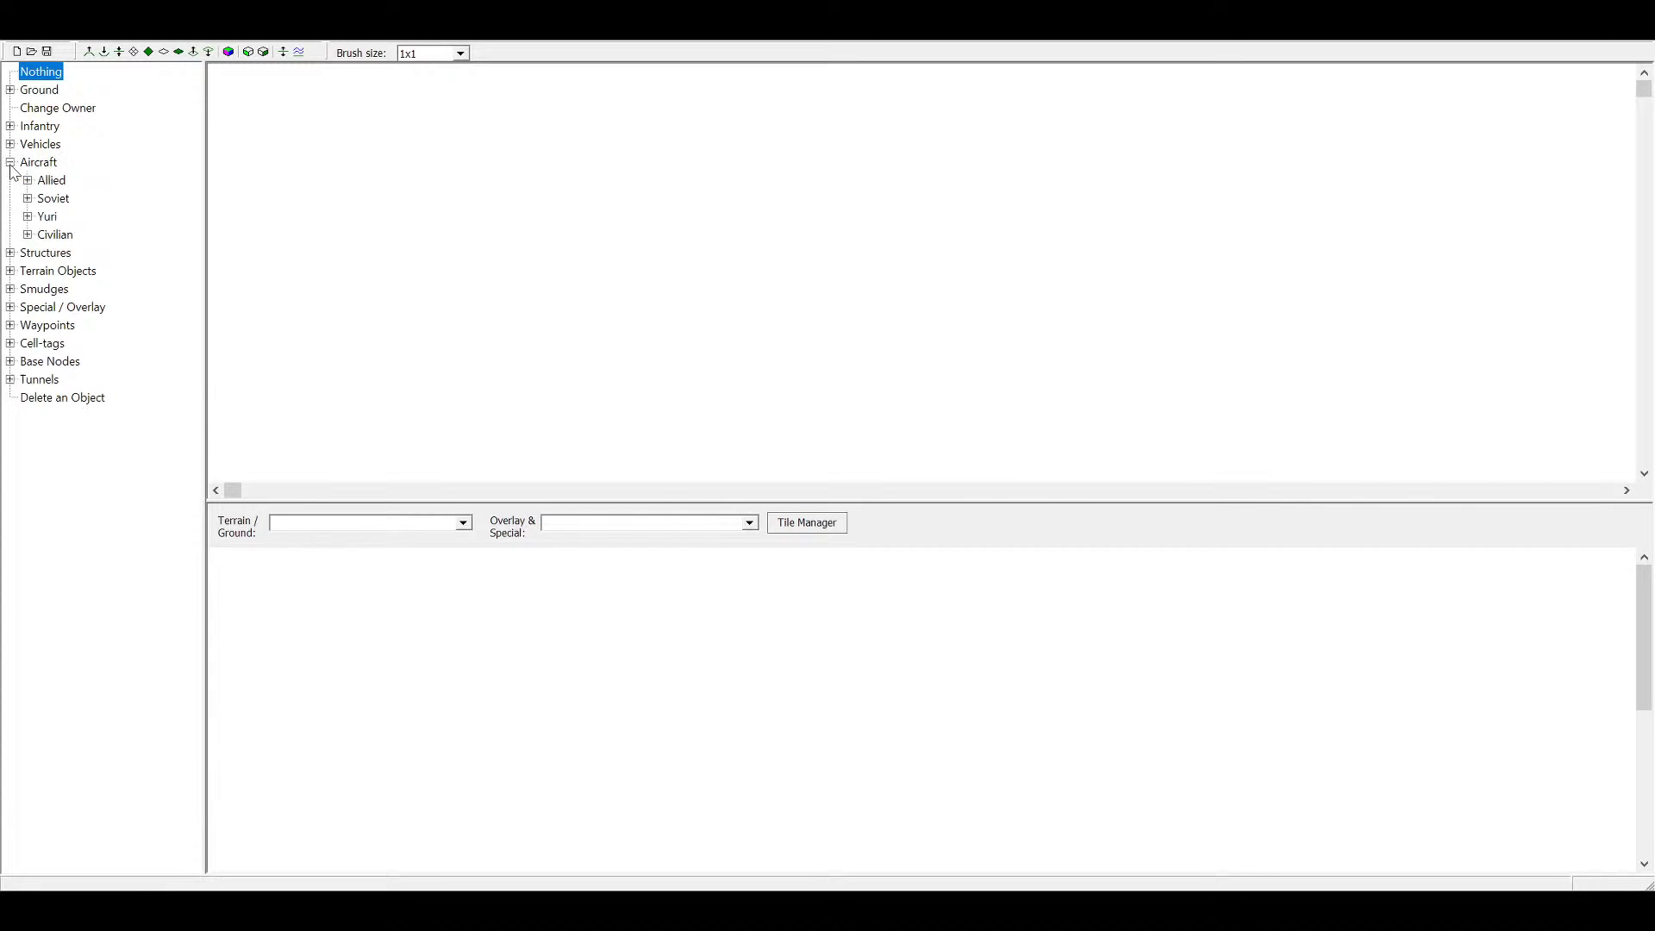
click(27, 234)
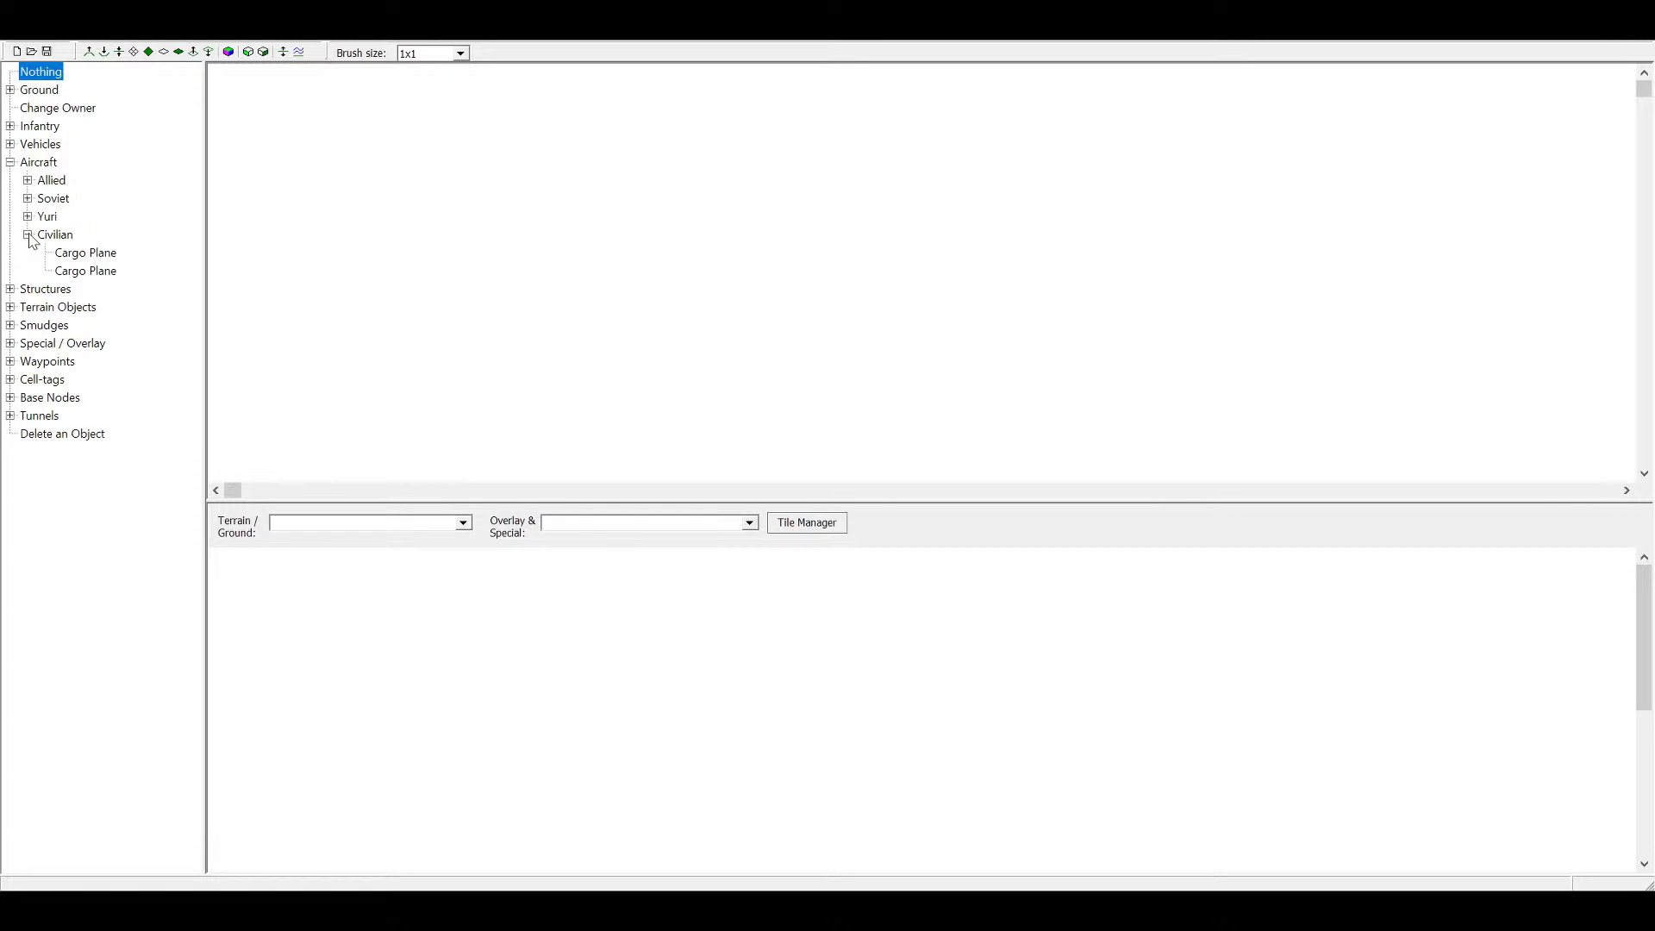
click(27, 234)
click(28, 180)
click(28, 180)
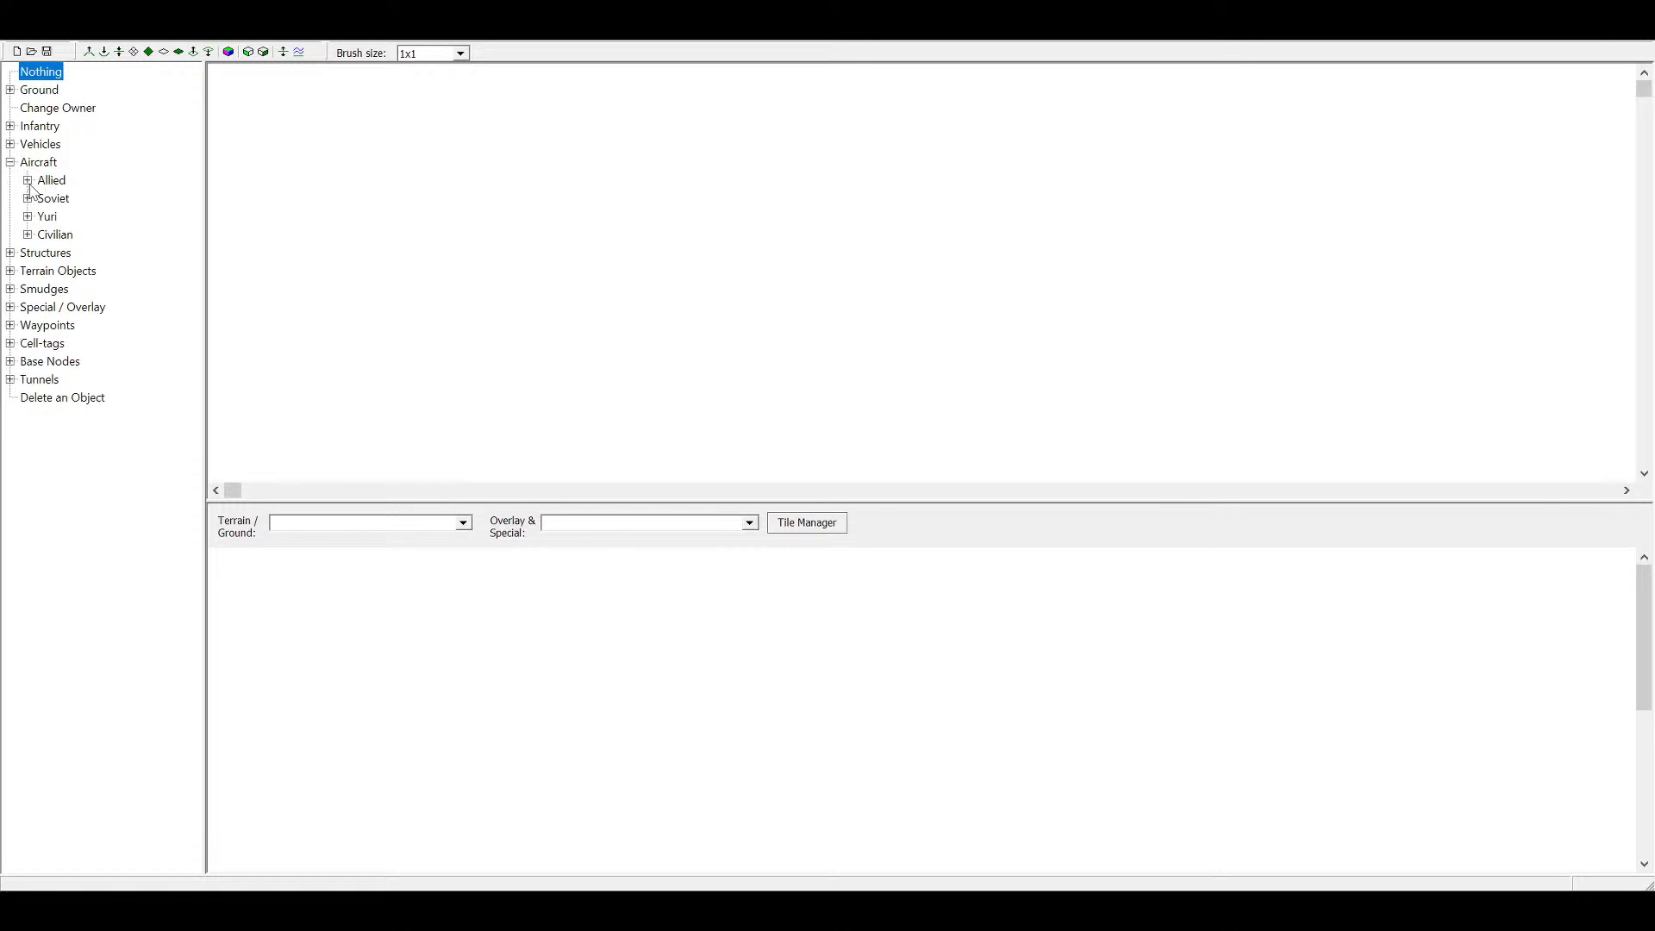
click(10, 162)
Examine the Civilian and Special groups of the Structures category
click(10, 180)
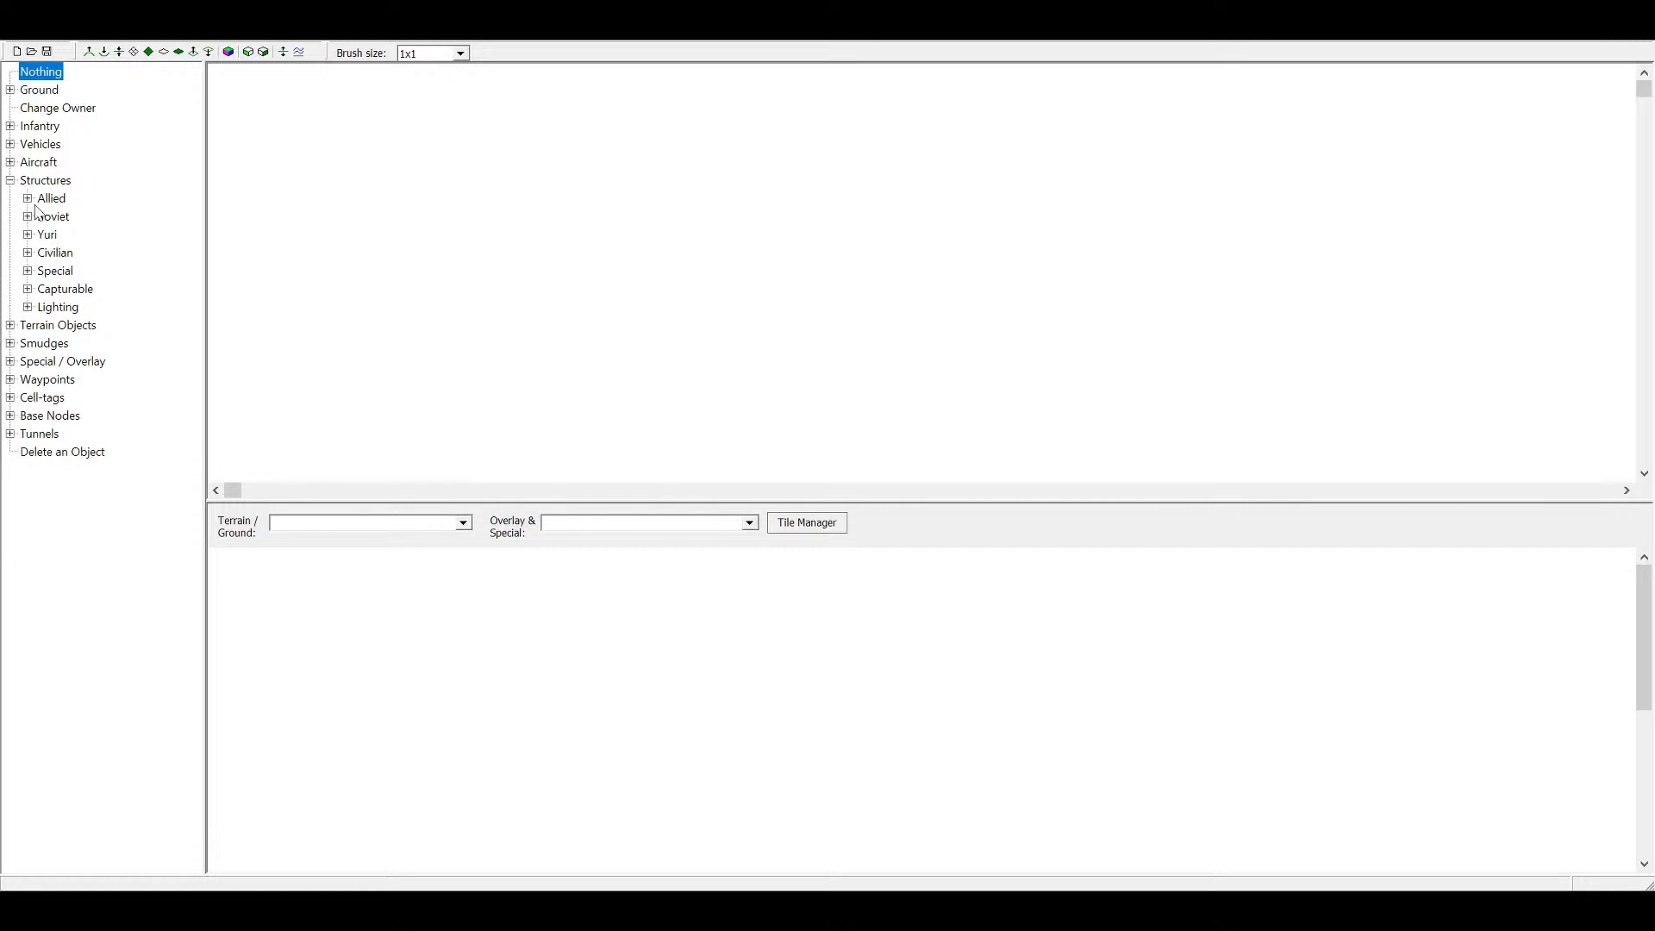
click(28, 253)
mouse_move(199, 224)
mouse_down()
mouse_move(193, 184)
mouse_move(195, 201)
mouse_up()
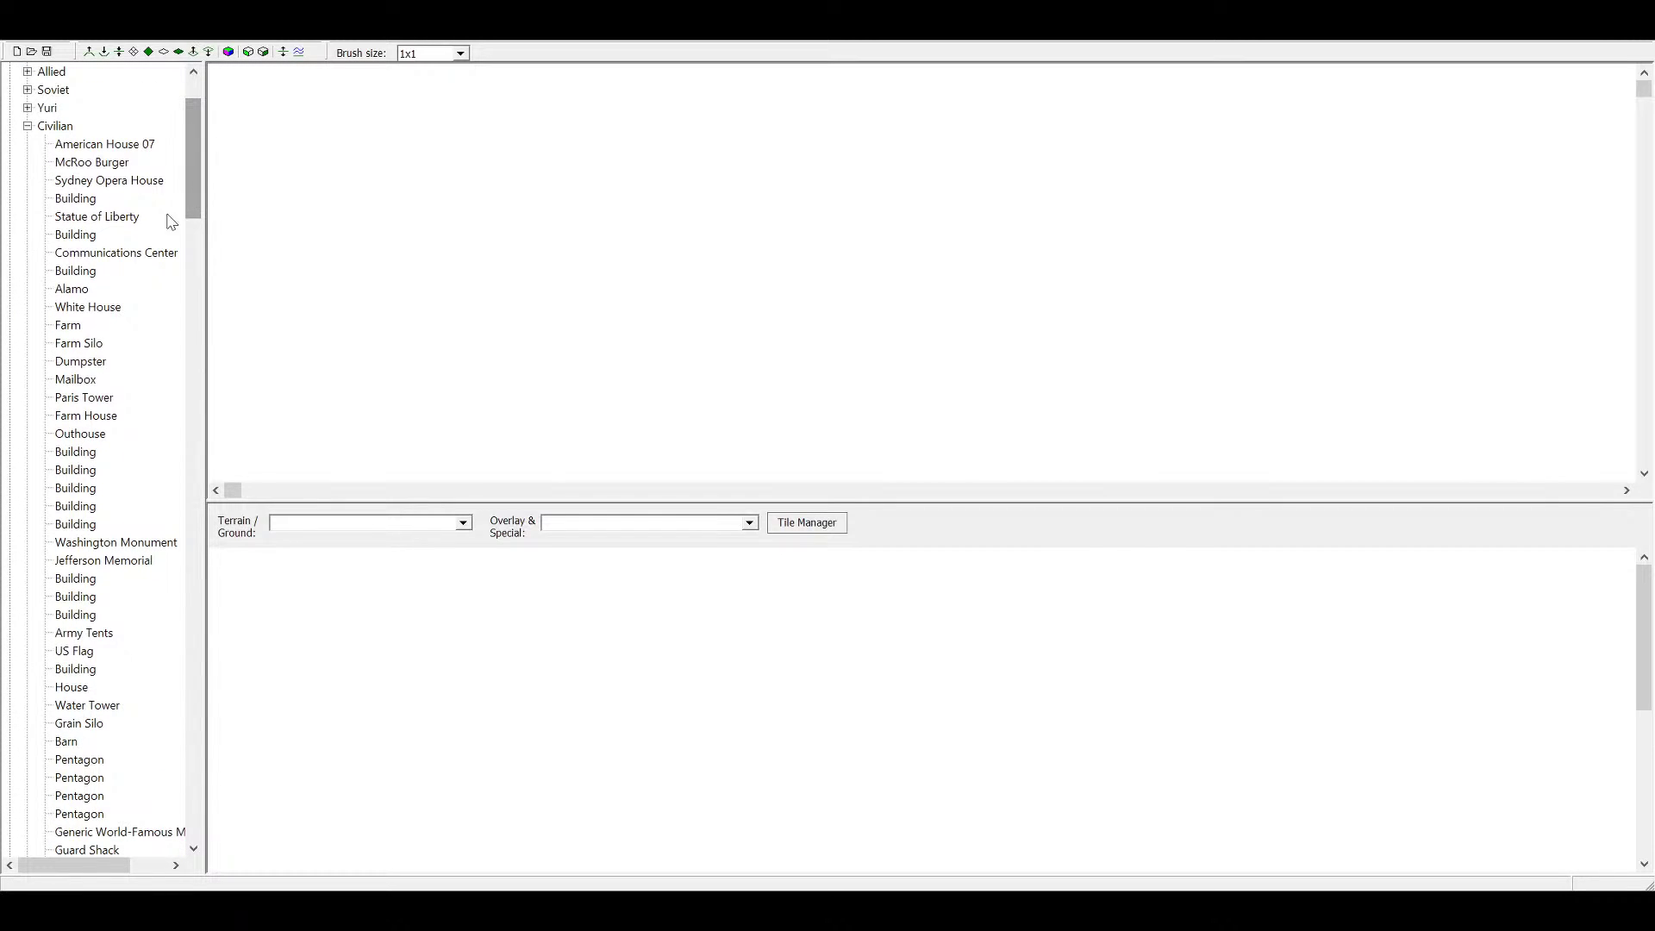
scroll(95, 375, down, 2)
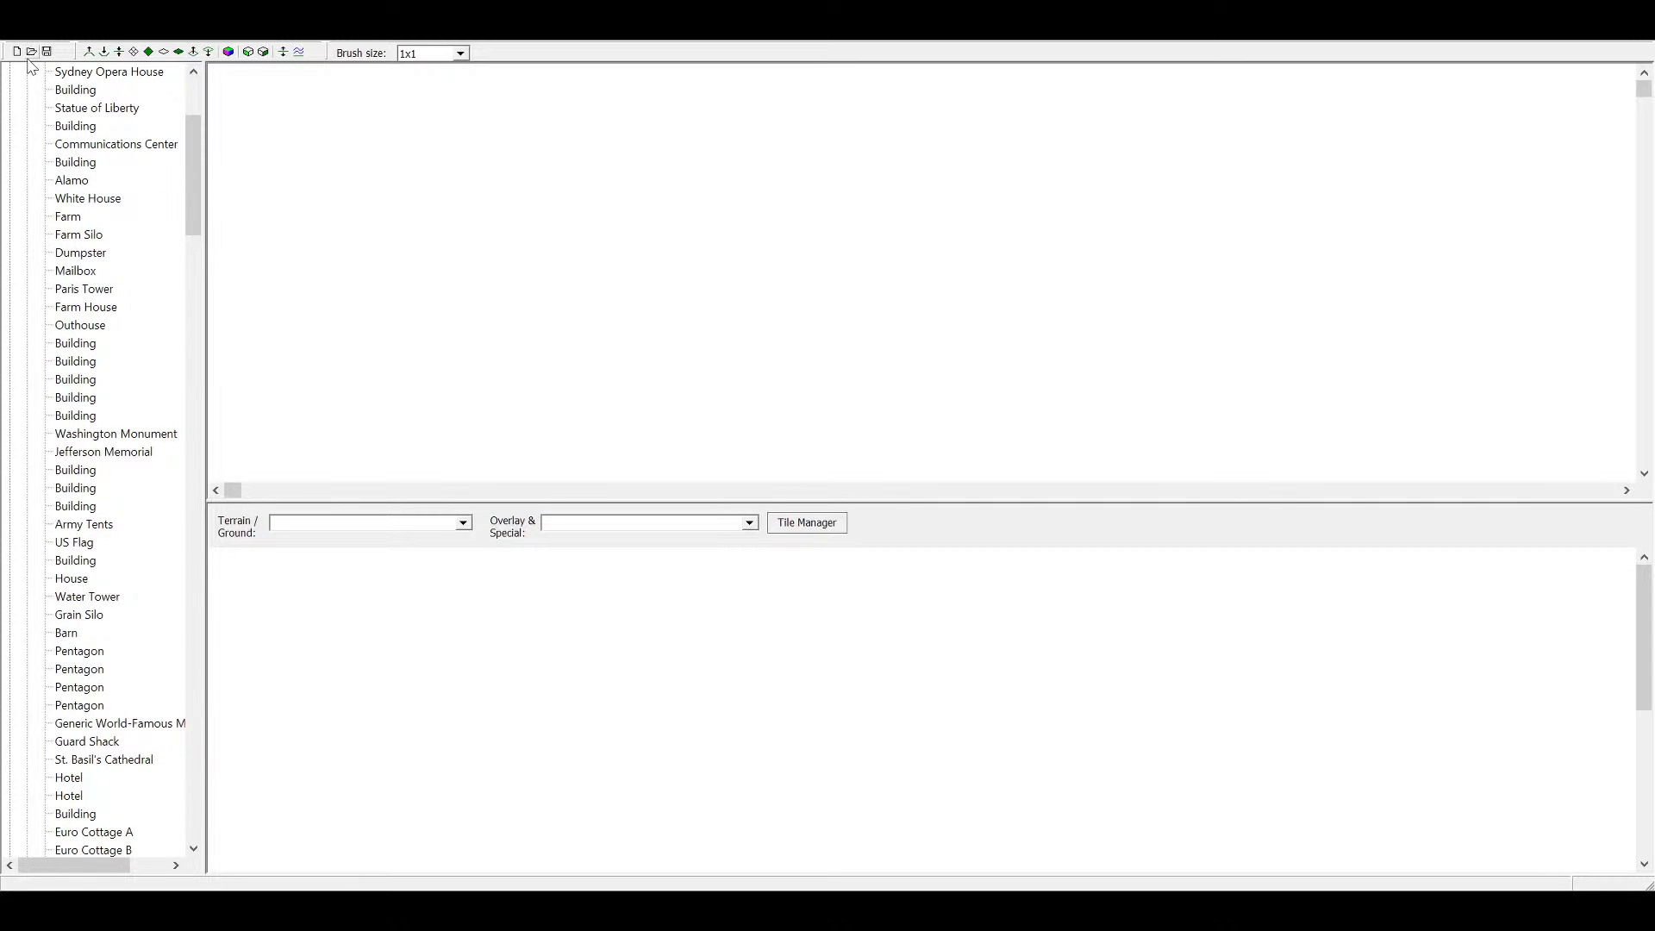
scroll(142, 362, up, 4)
click(26, 182)
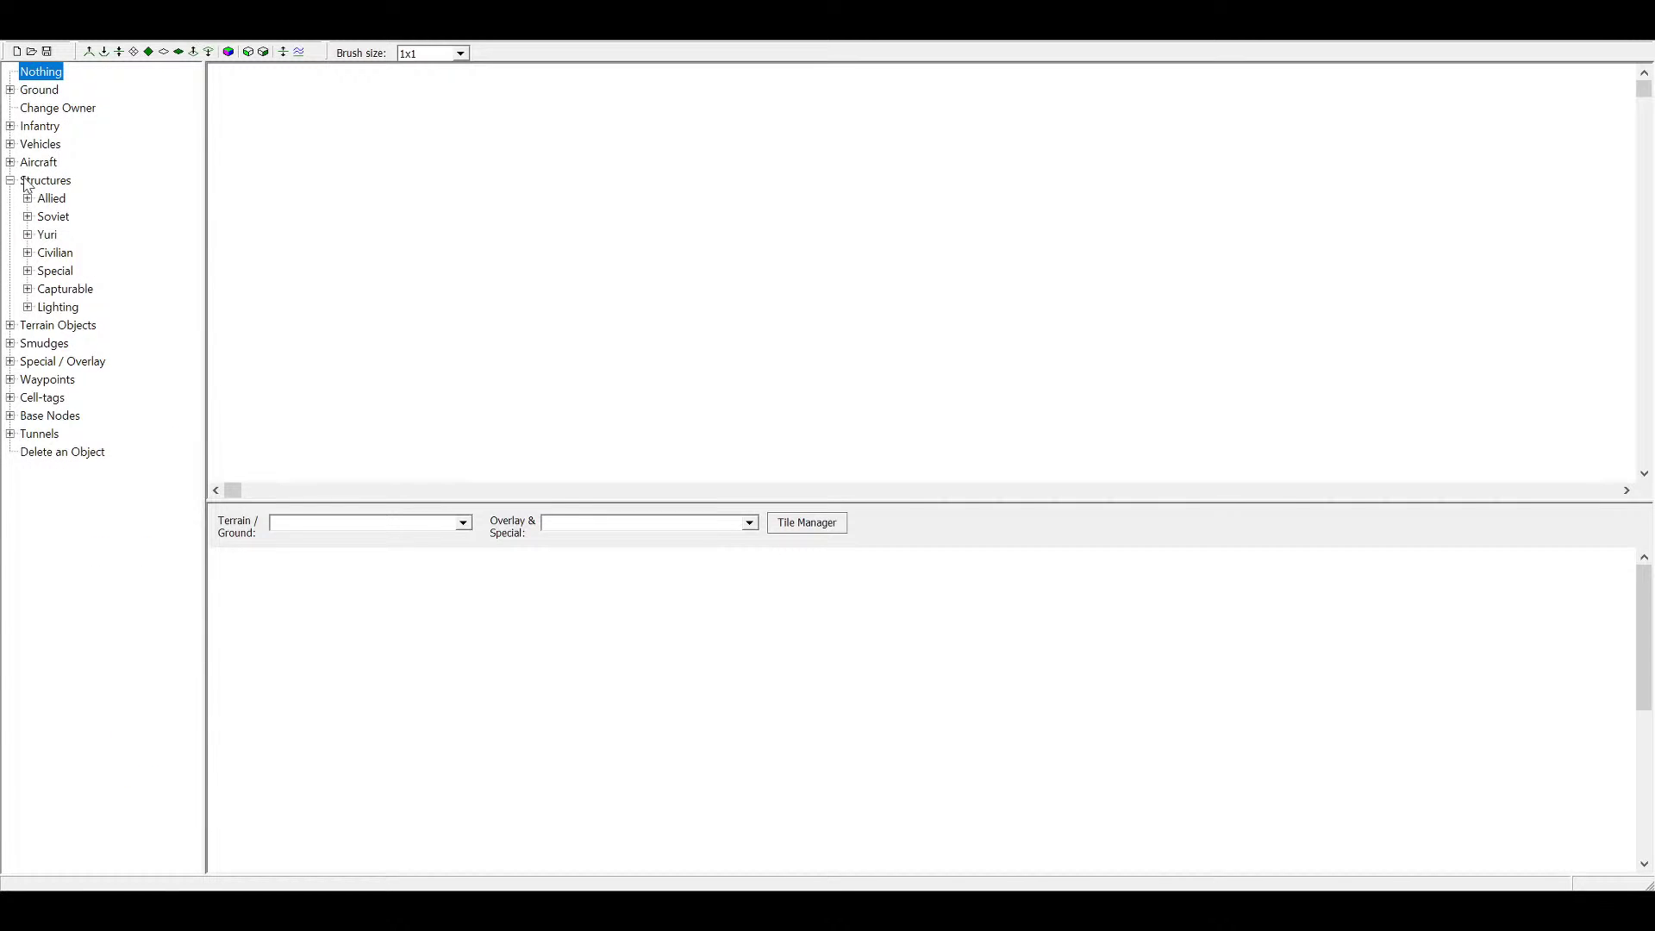
click(28, 271)
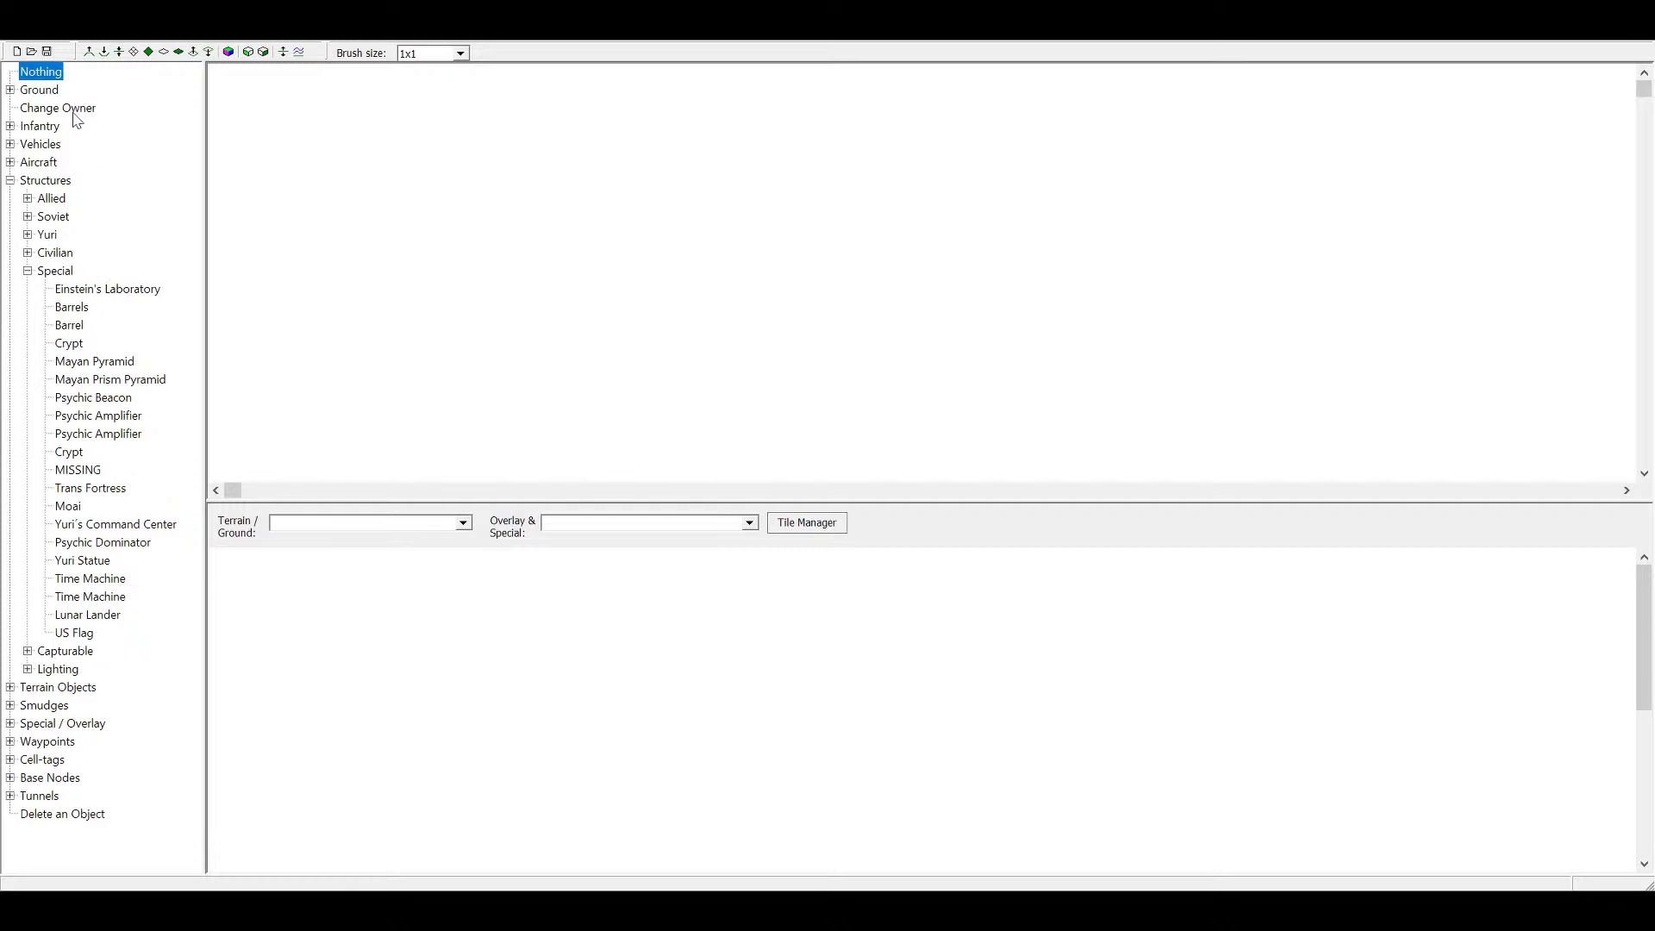
click(145, 137)
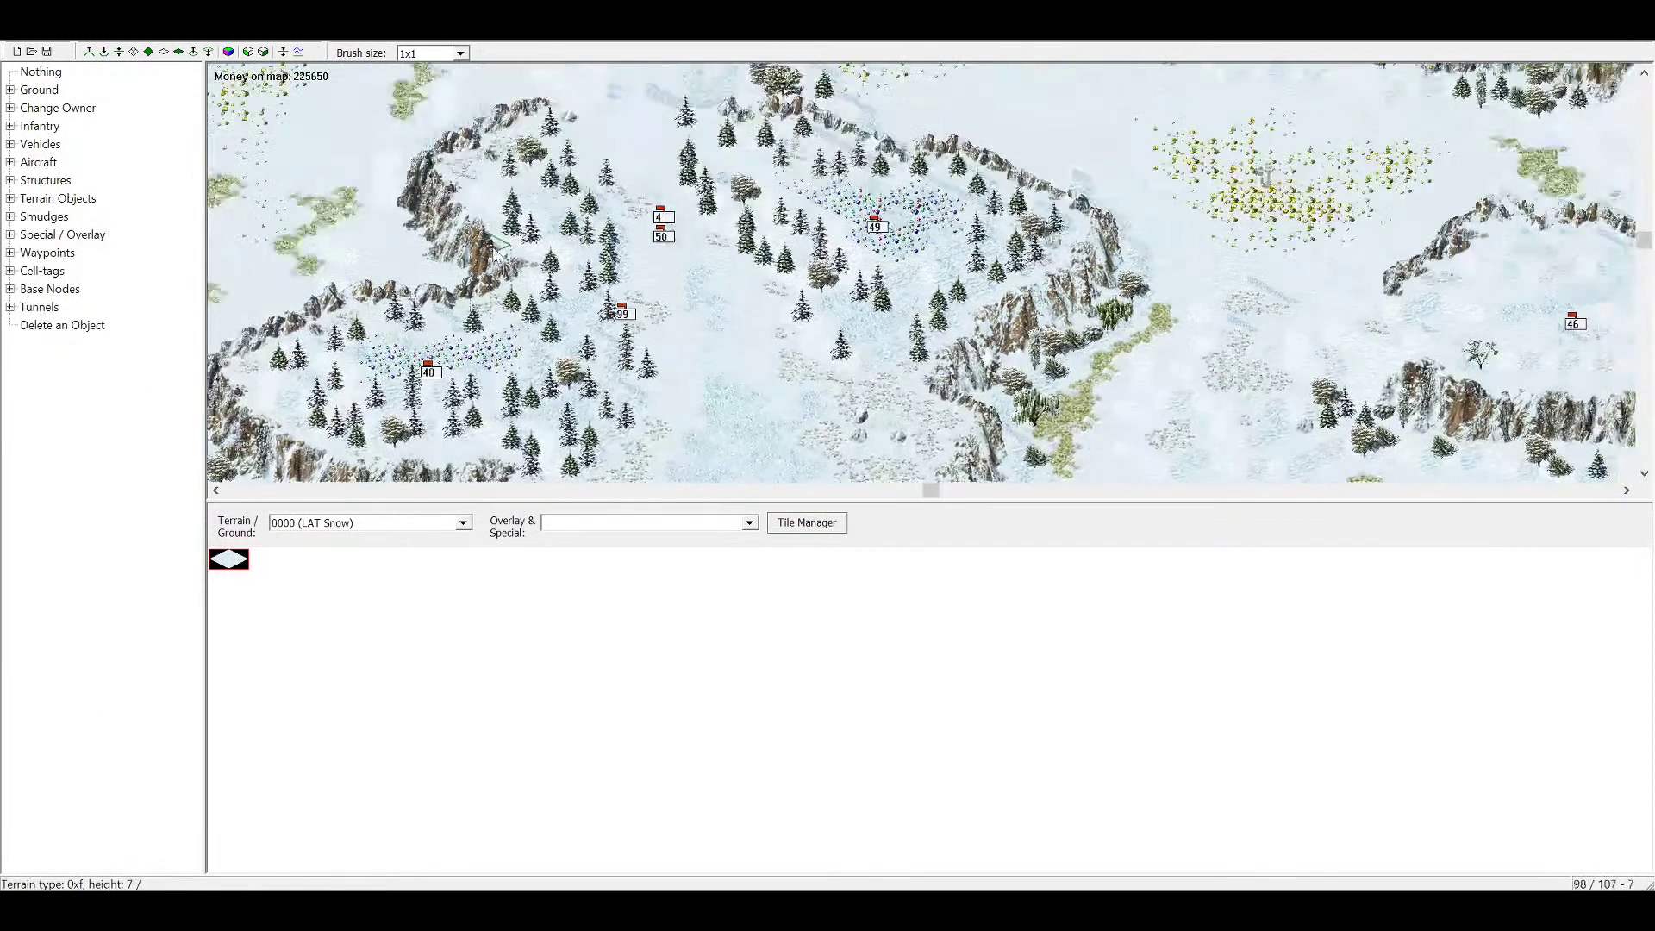
Preview special structures on the snow map: Einstein's Laboratory, Mayan Pyramid, Psychic Beacon, the first Psychic Amplifier and the second Crypt
click(11, 180)
click(28, 271)
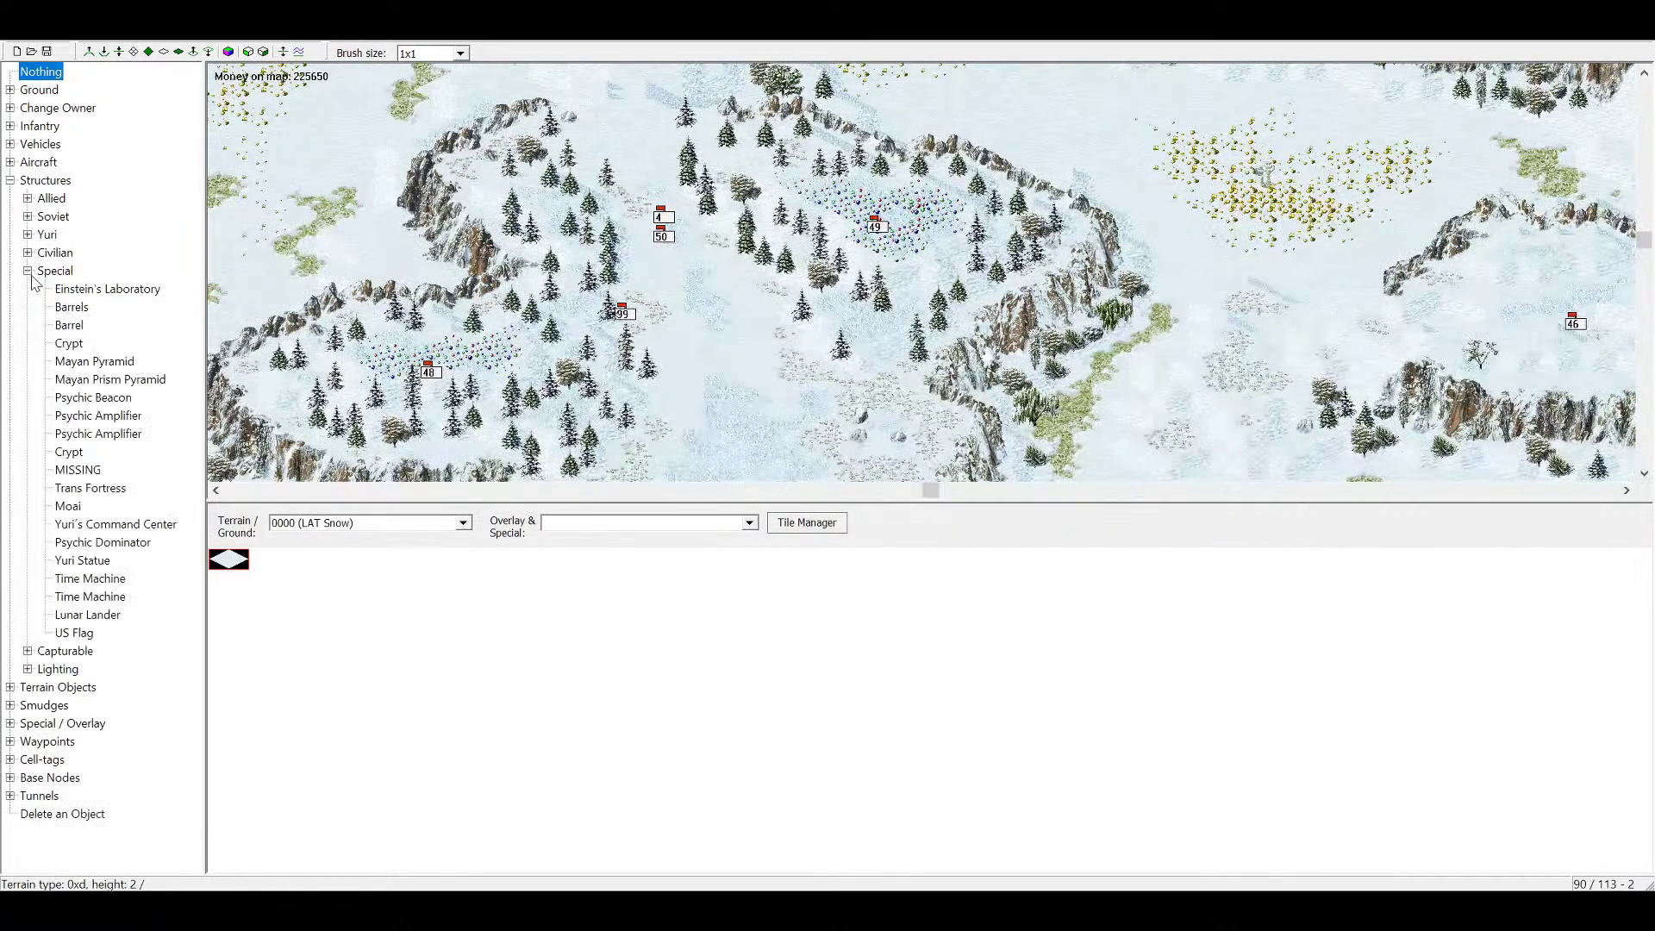
click(86, 289)
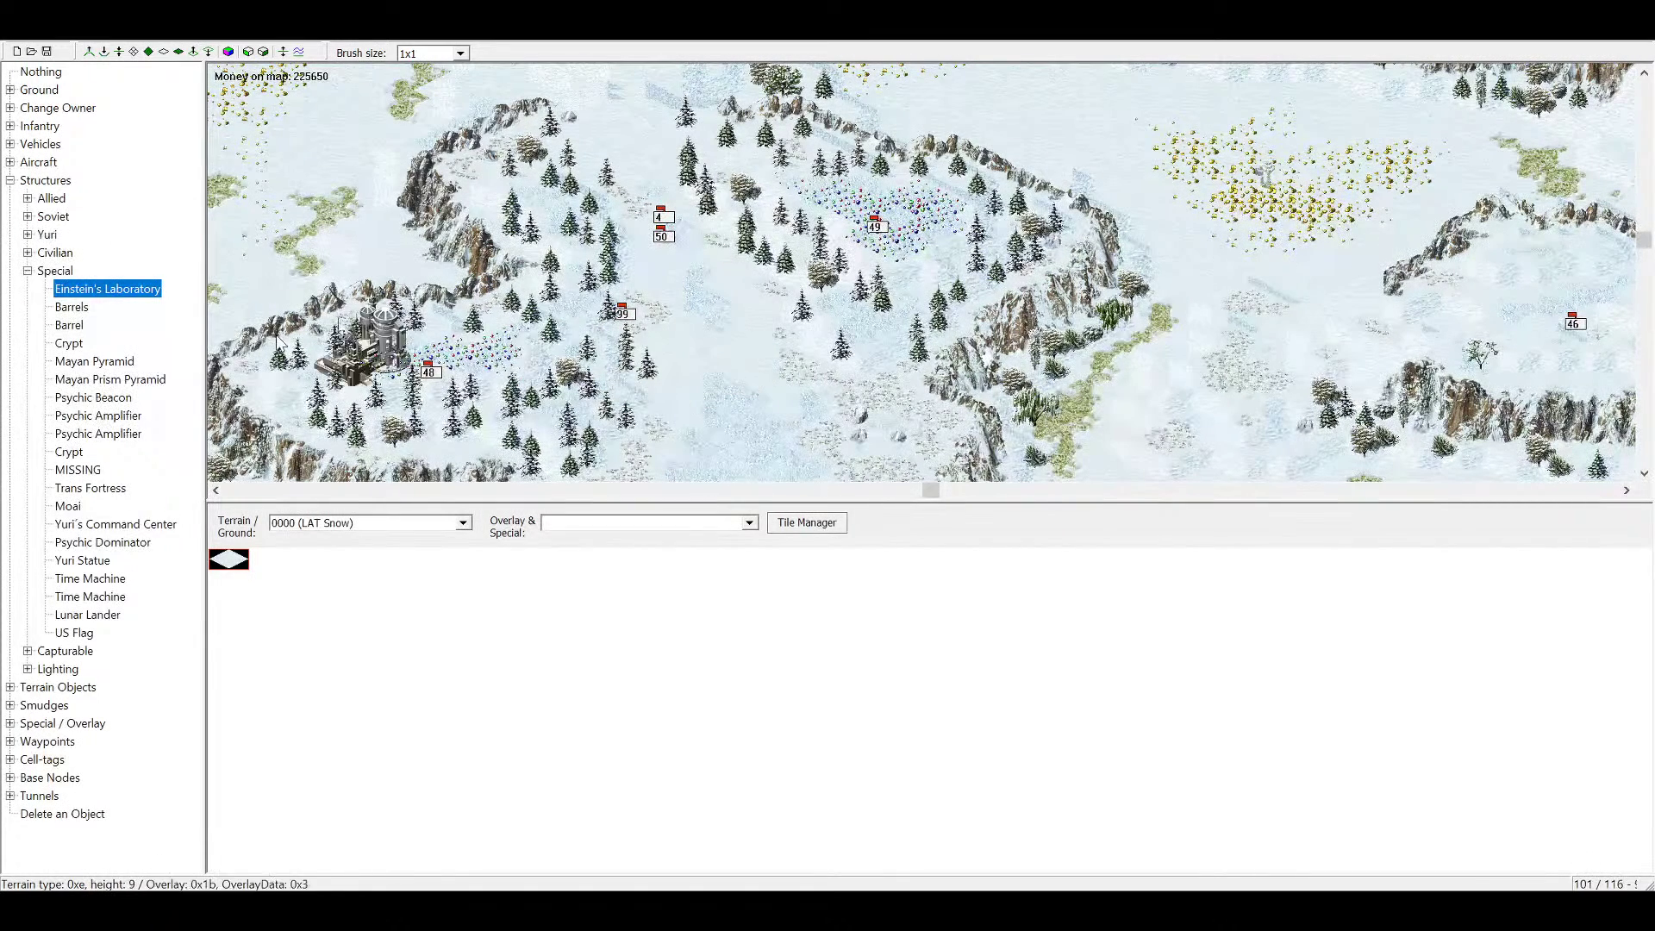
click(95, 362)
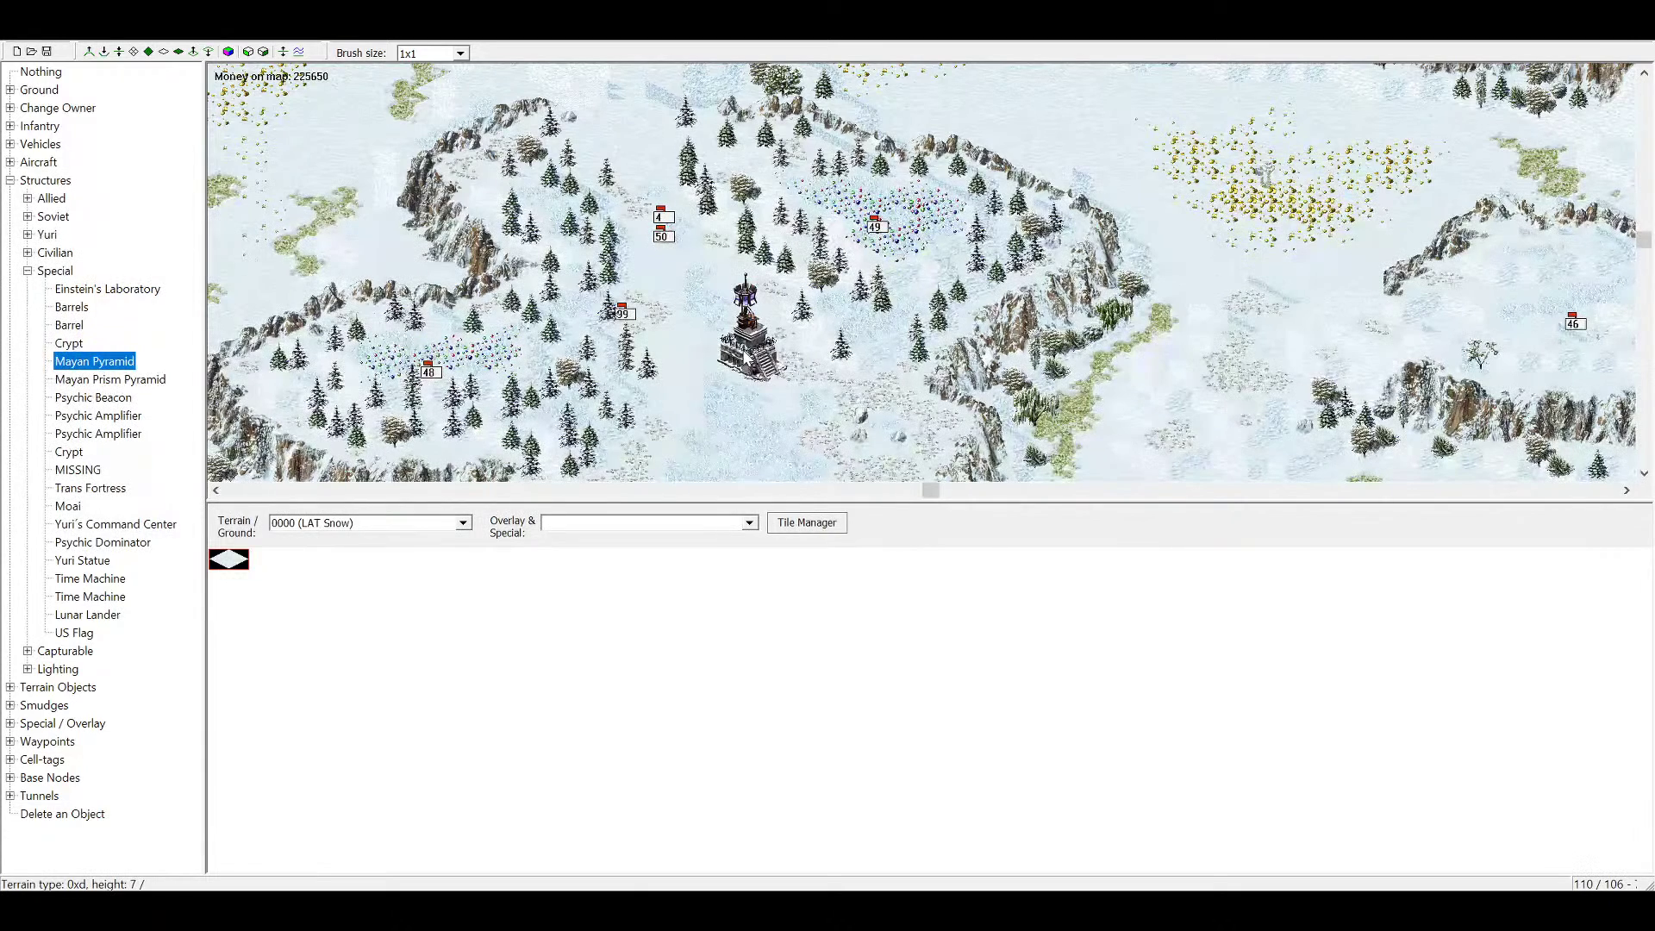
click(103, 402)
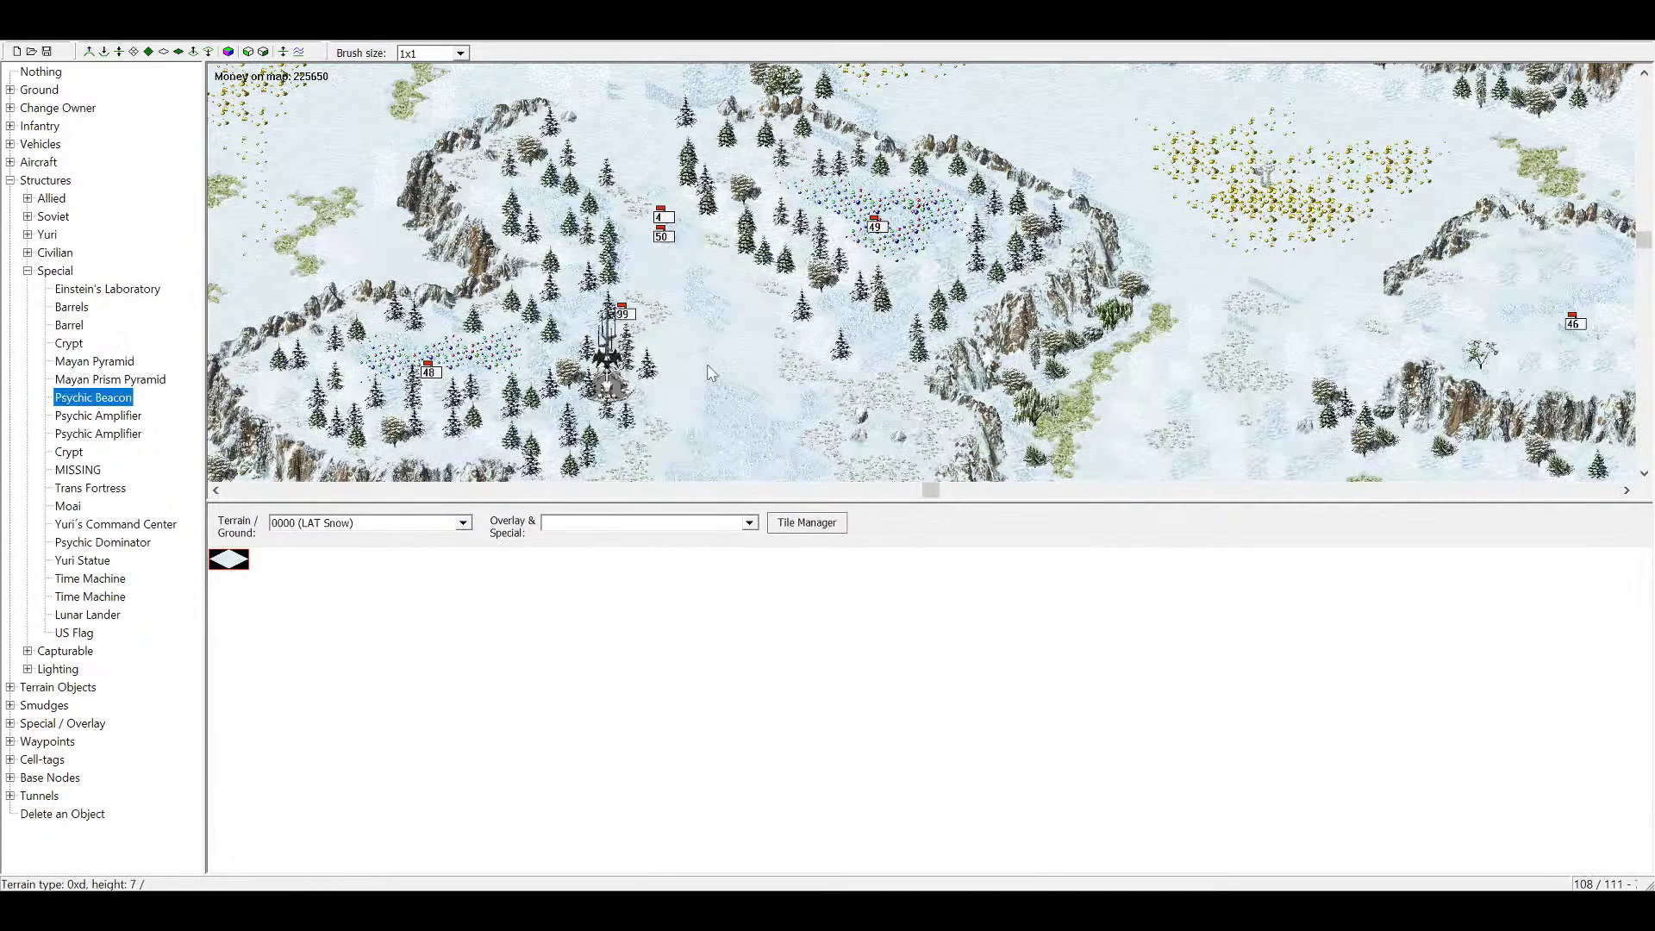
click(79, 418)
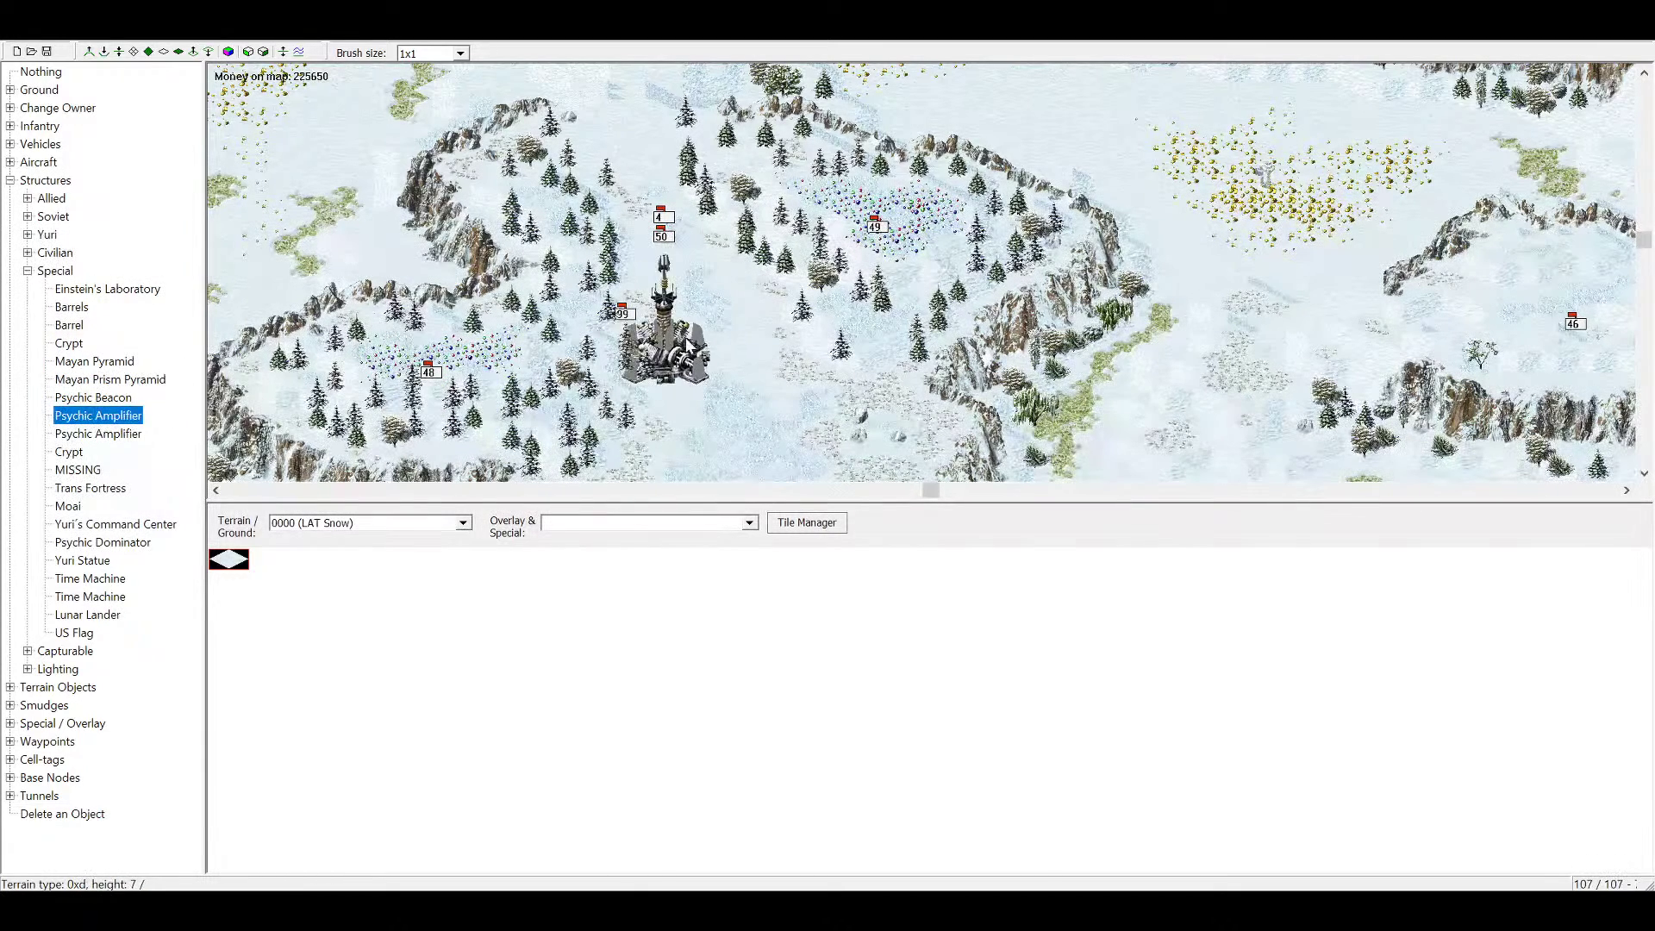
click(76, 452)
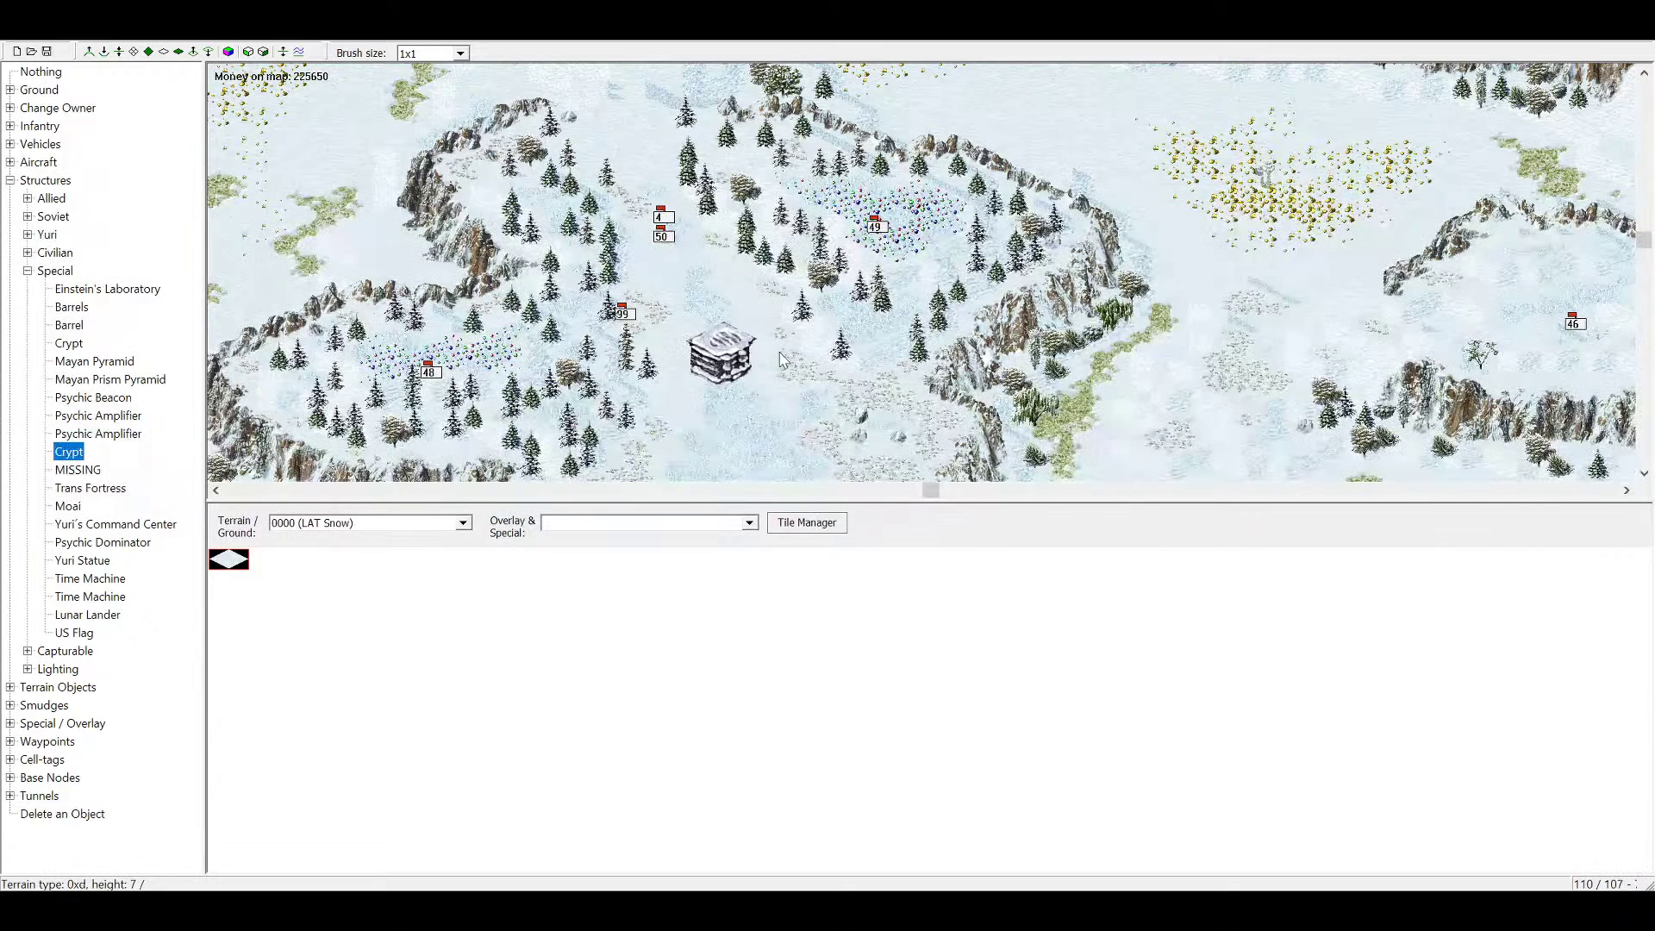
Preview the Trans Fortress, Yuri's Command Center, Yuri Statue, Psychic Dominator and Time Machine special structures on the map
click(86, 470)
click(95, 488)
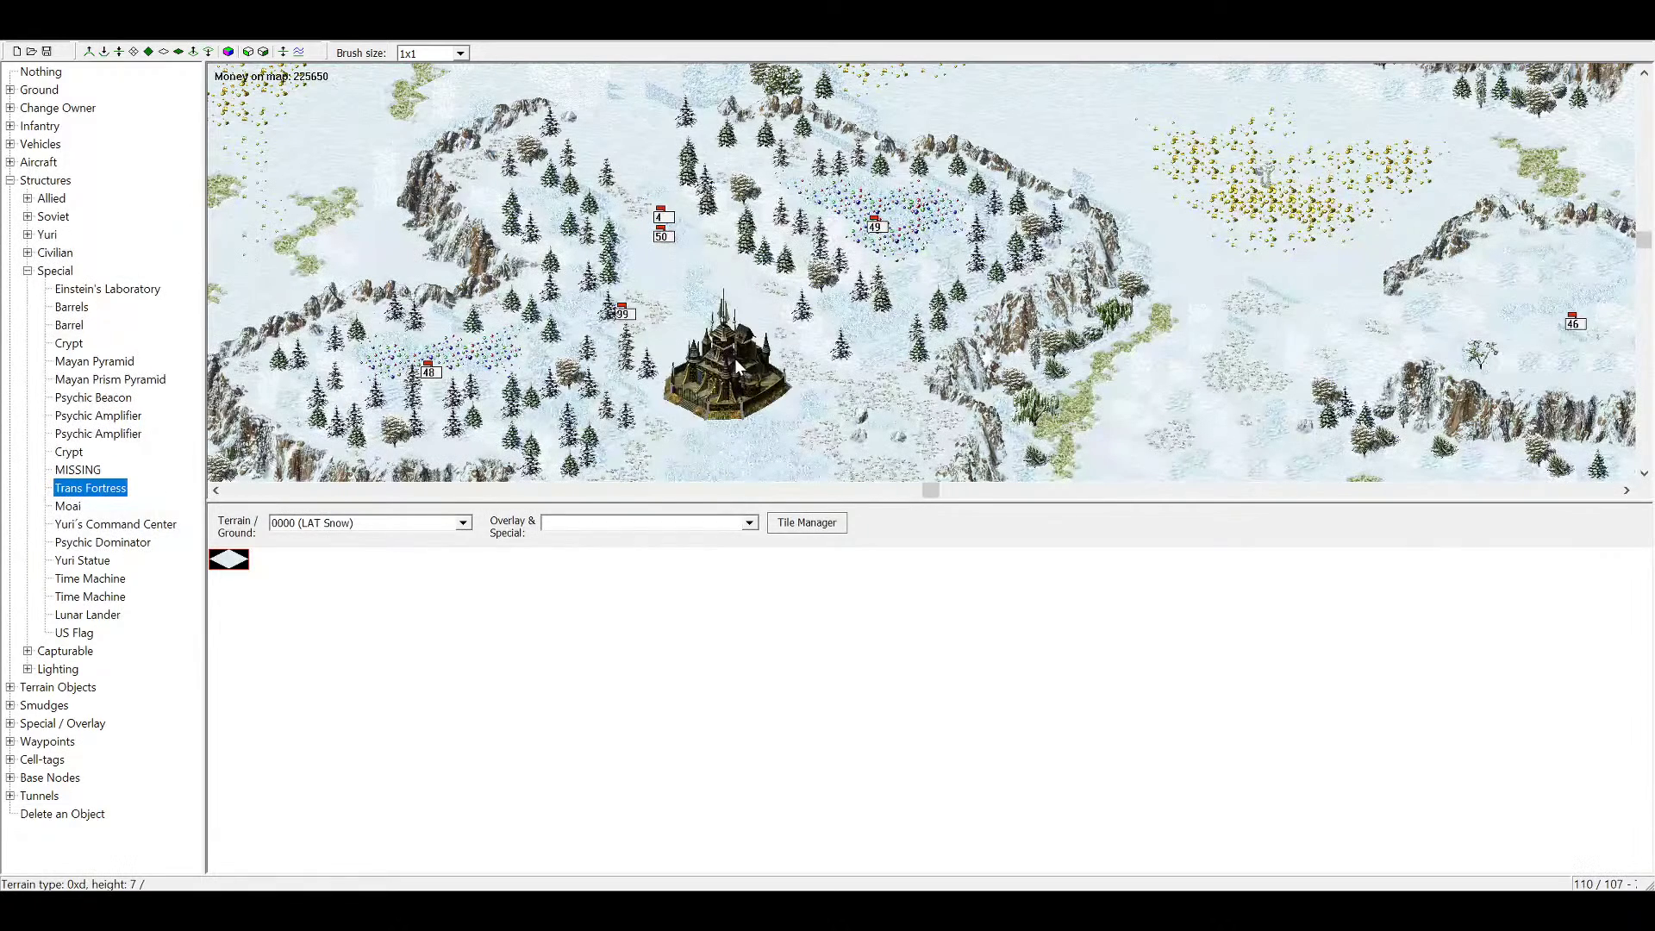
click(115, 524)
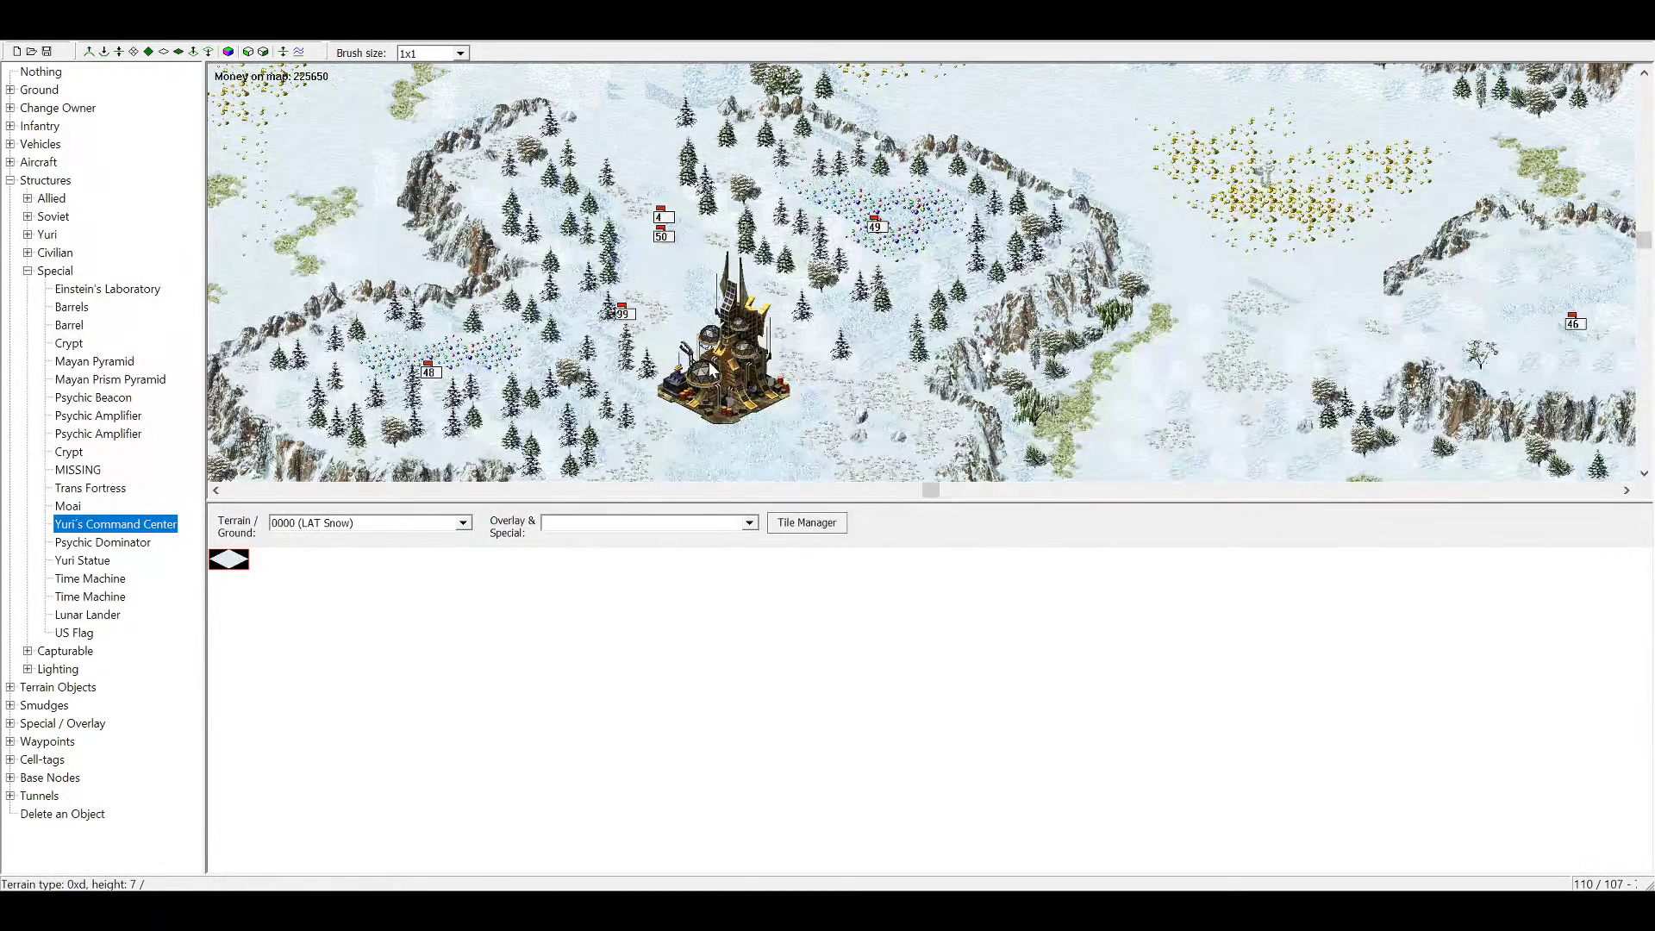
click(83, 560)
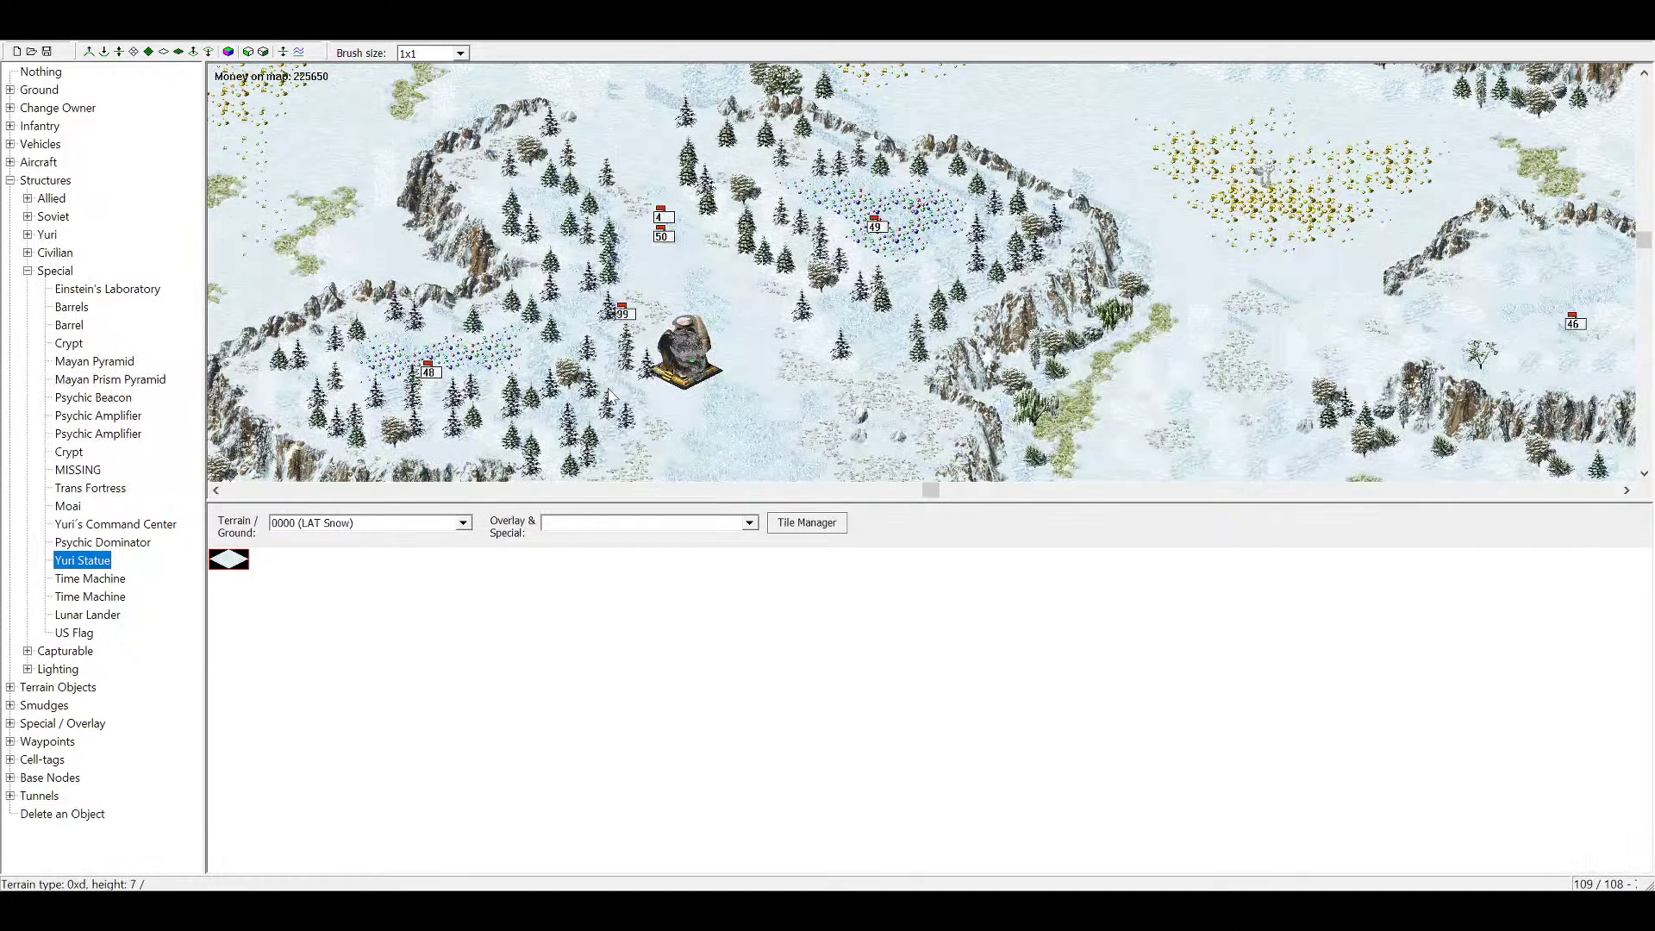
click(96, 542)
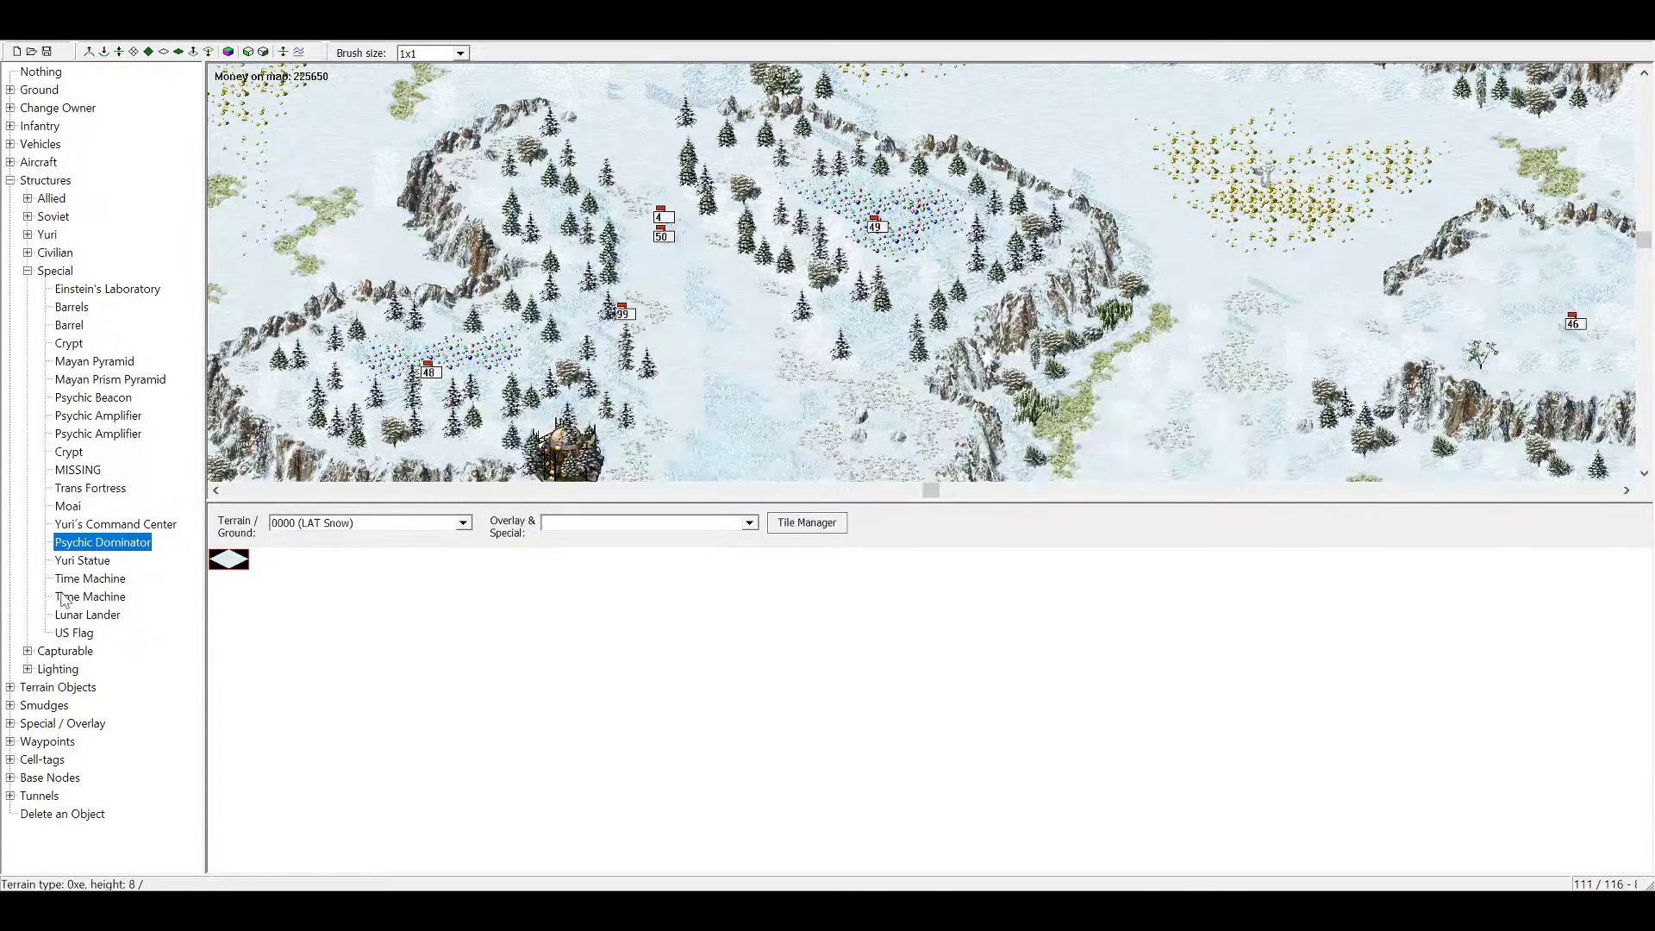
key(Down)
key(Down)
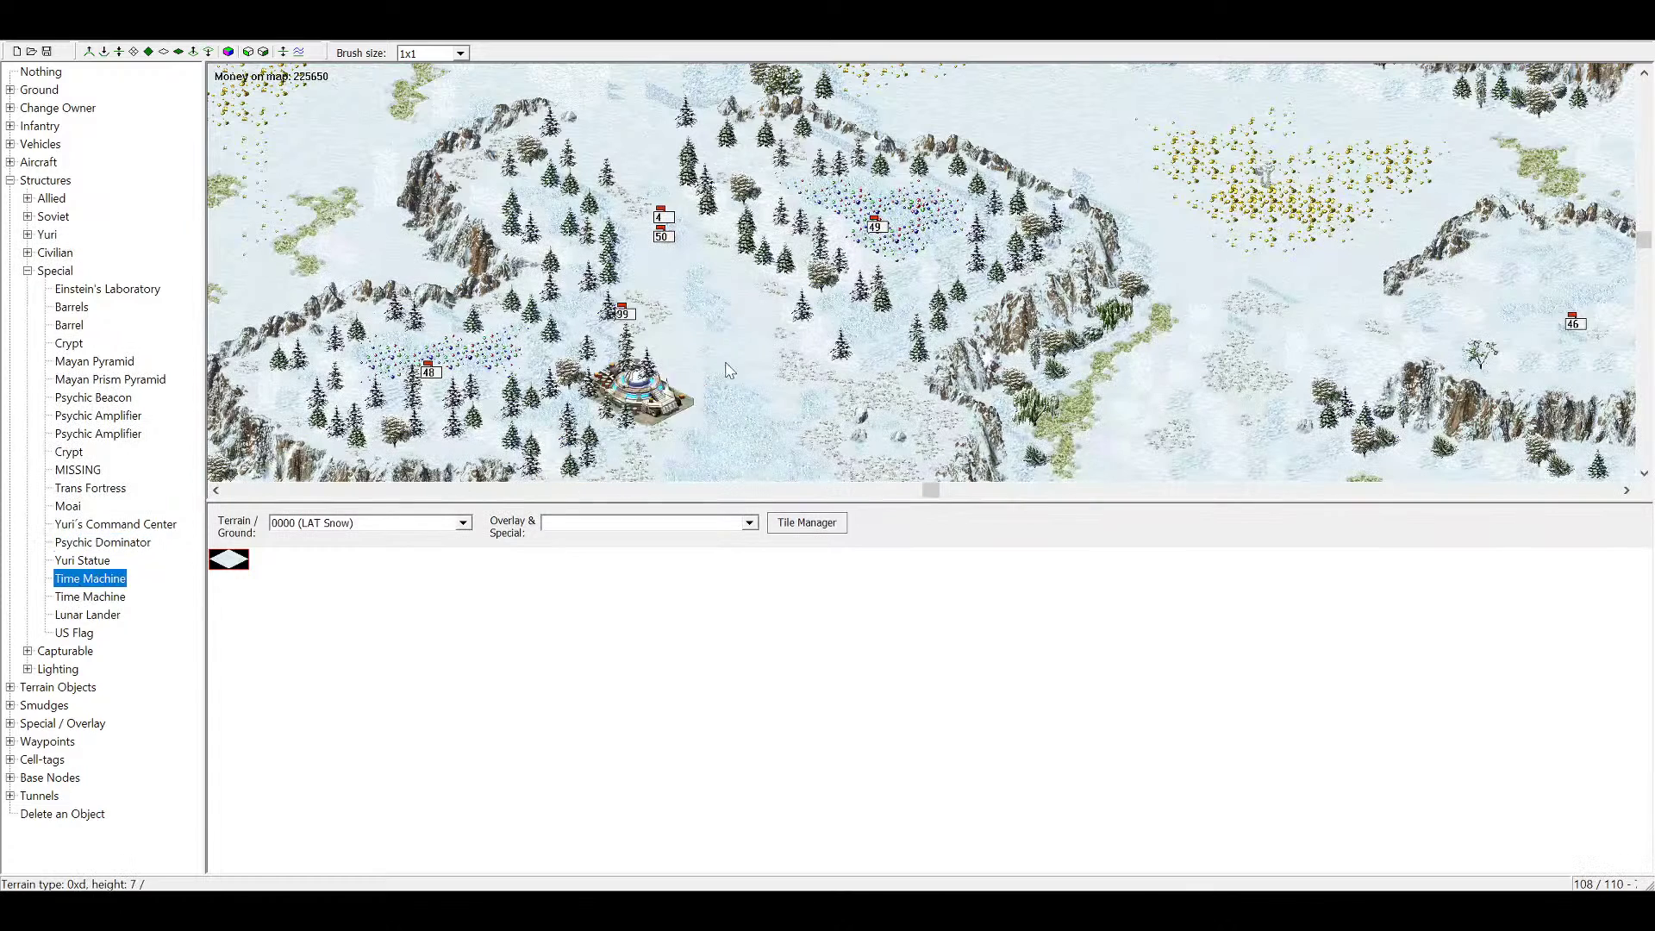
Preview the capturable Bridge Repair Hut, Tech Machine Shop, Tech Airport, Tech Power Plant and Tech Oil Derrick structures on the snow map
click(27, 271)
click(27, 288)
click(96, 309)
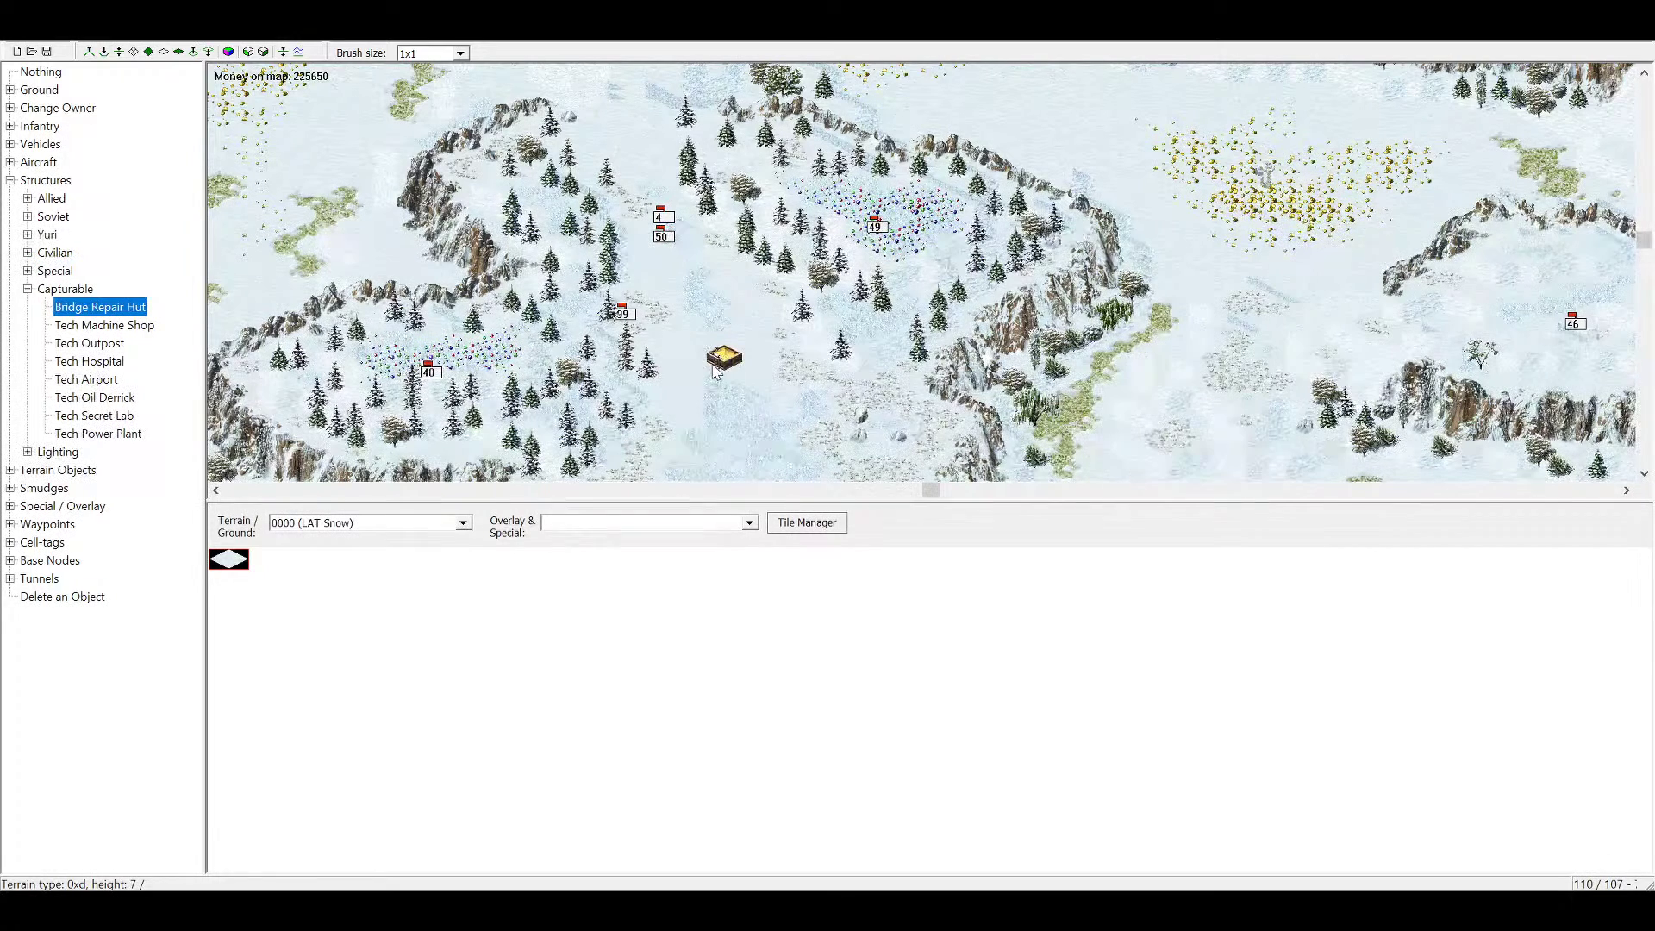
click(104, 325)
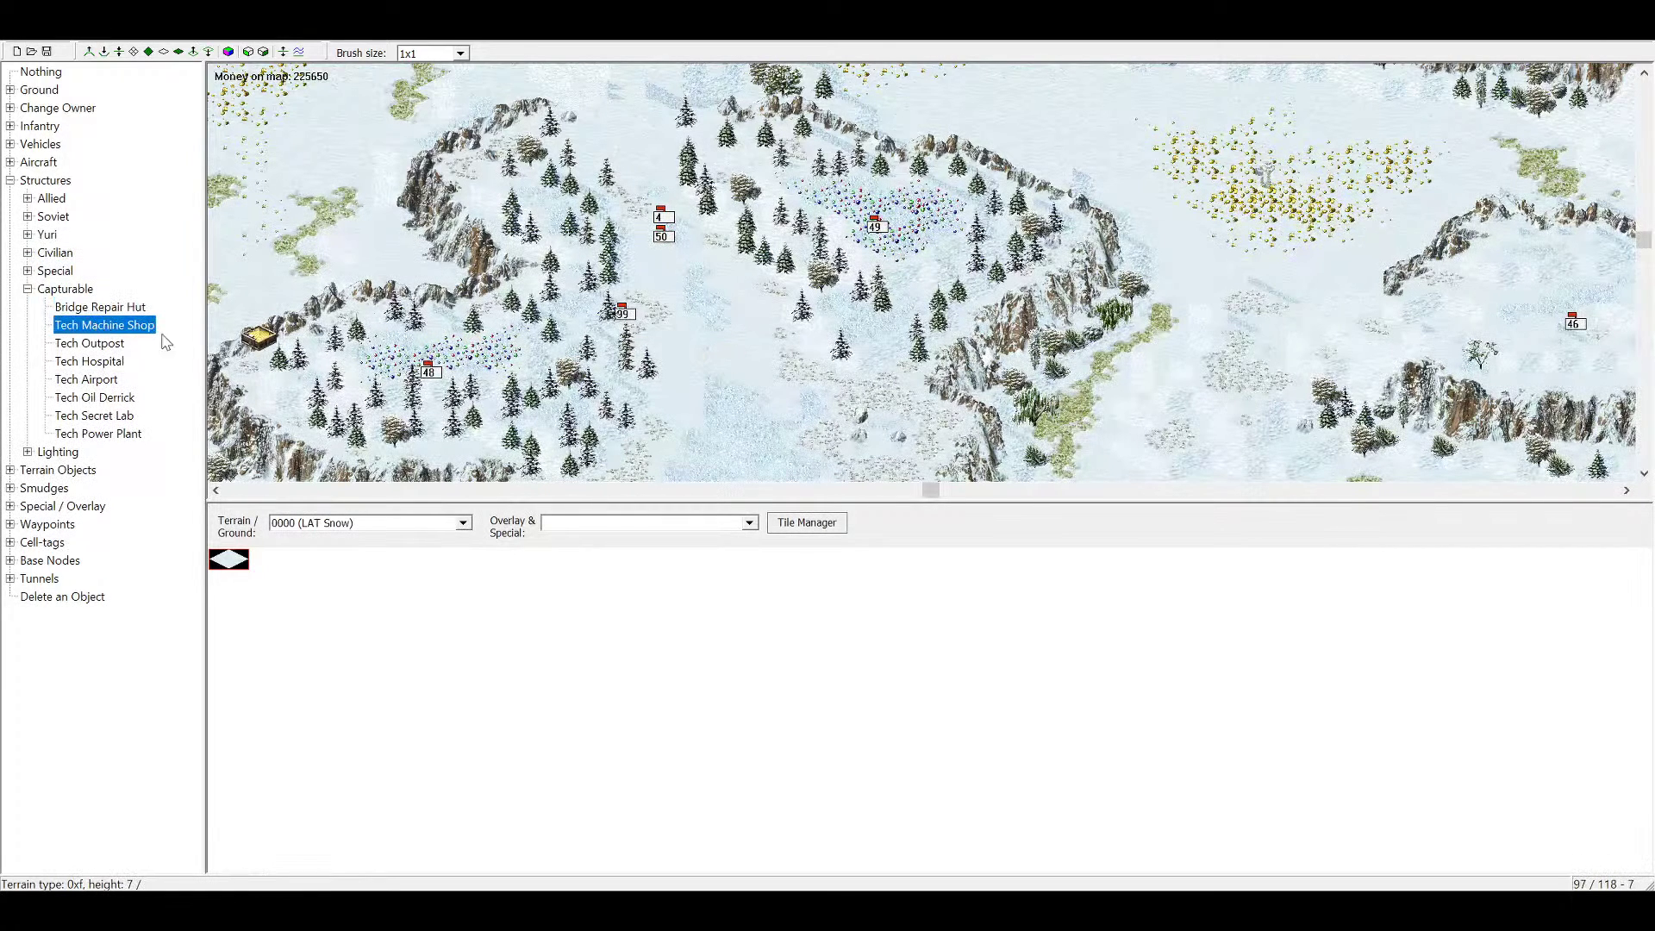
click(87, 379)
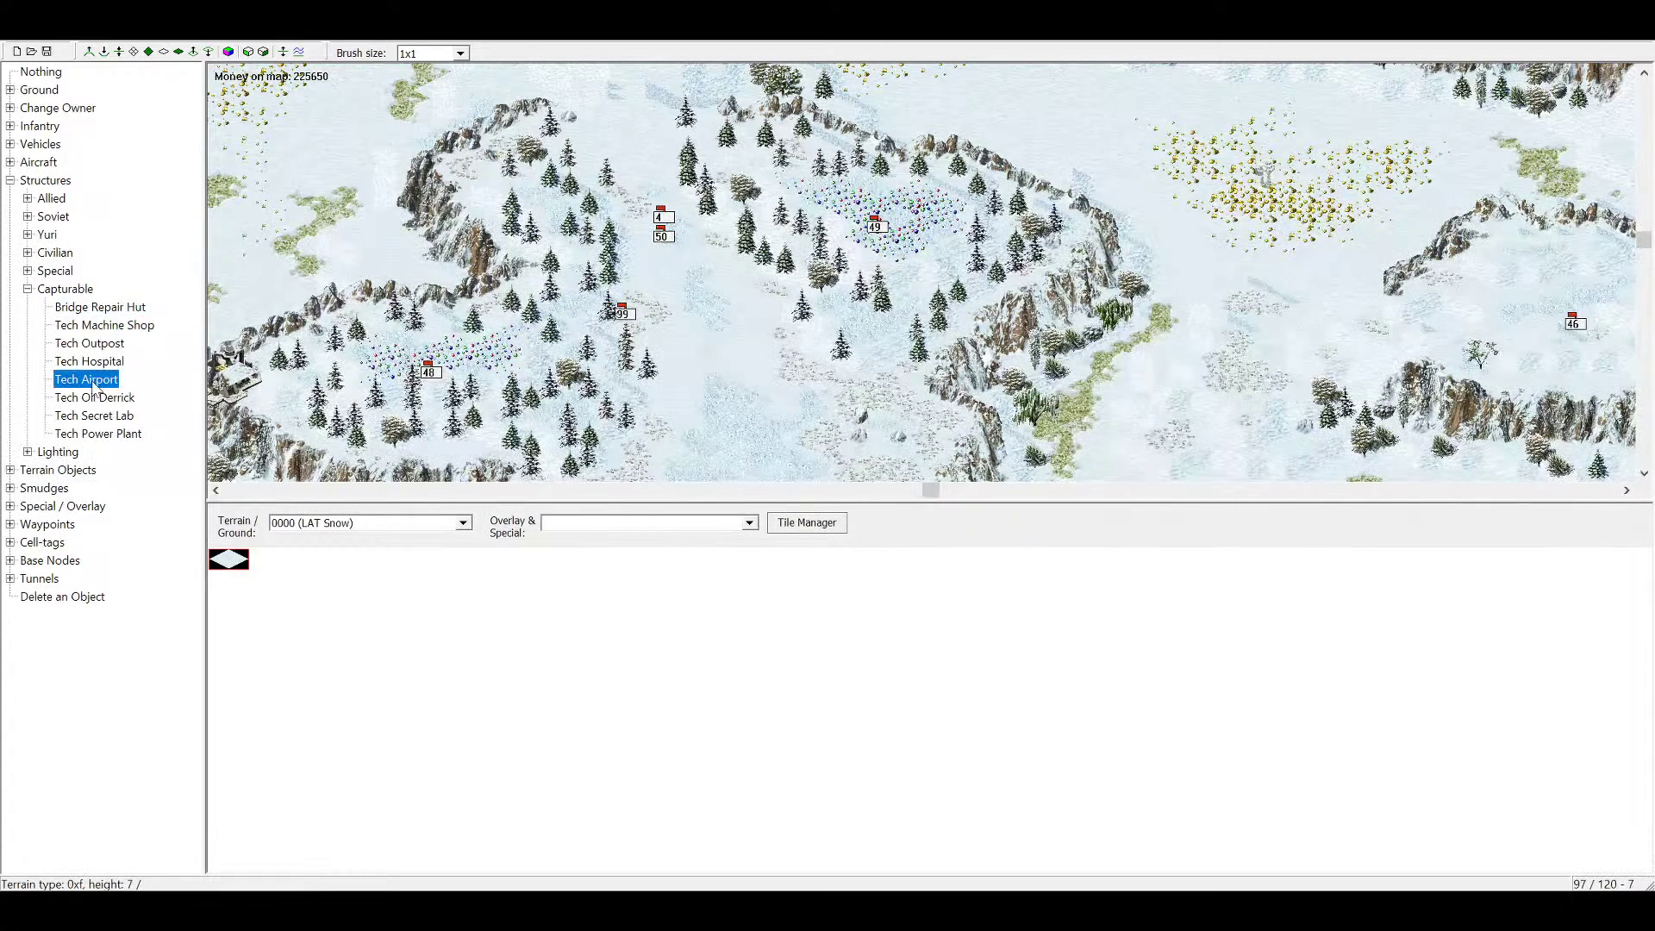
click(99, 435)
click(103, 400)
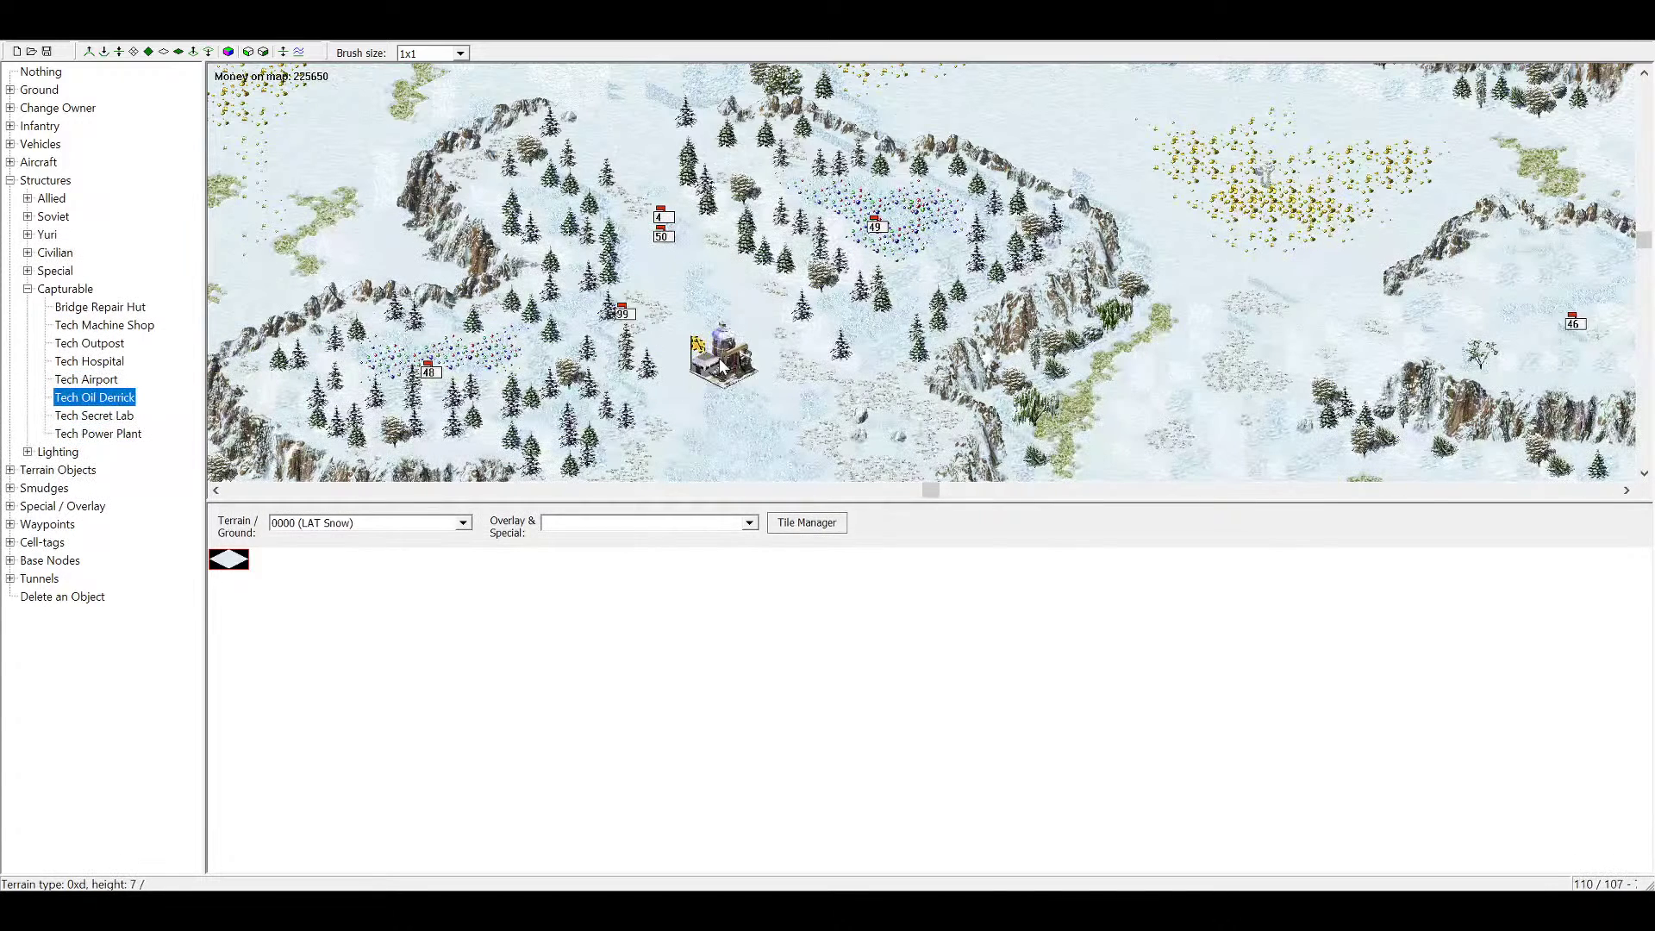
Examine the Lighting group of the Structures category, trying out the Red Light Post and Orange Light Post on the map
click(28, 289)
click(28, 307)
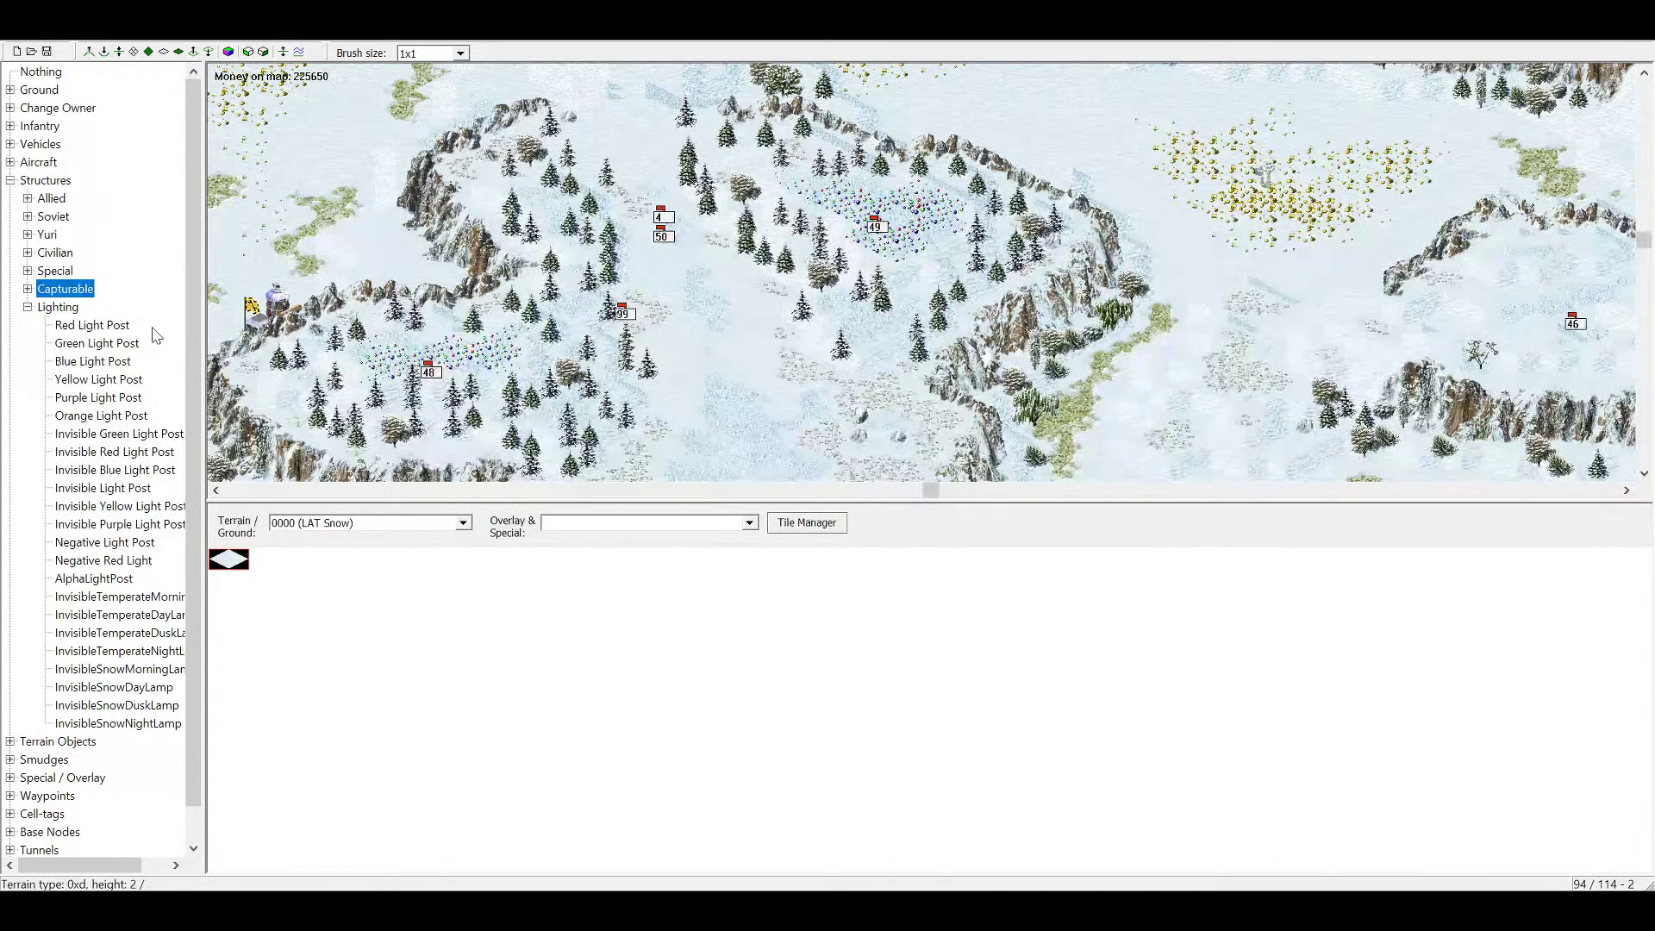
scroll(176, 354, down, 1)
click(77, 293)
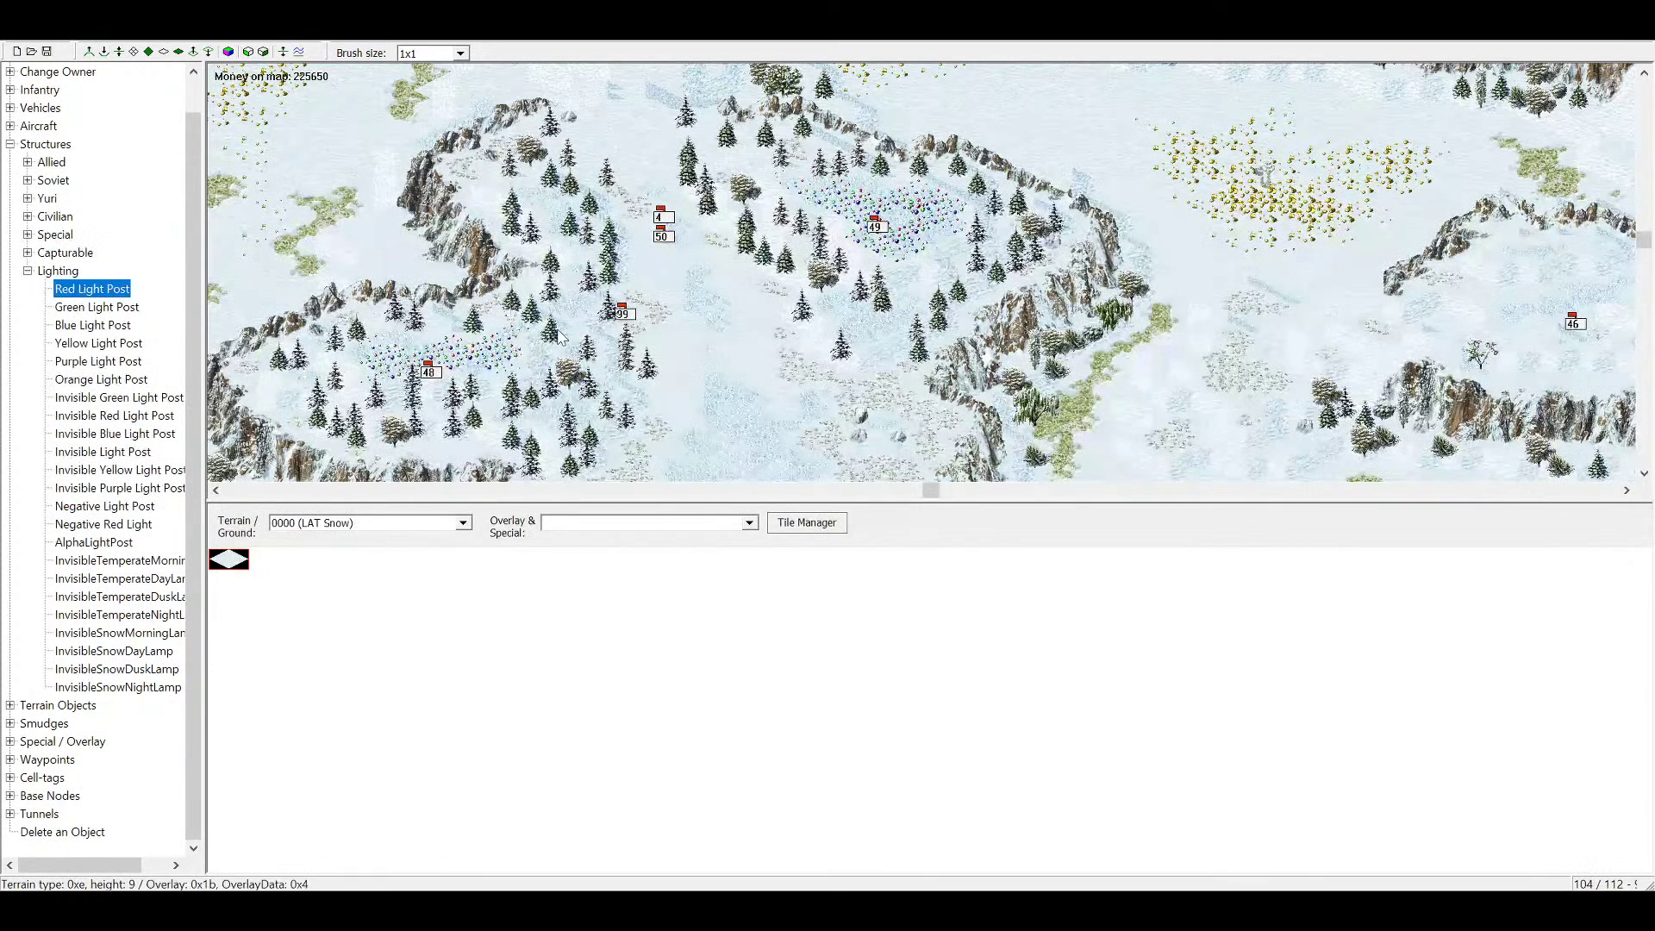
click(144, 379)
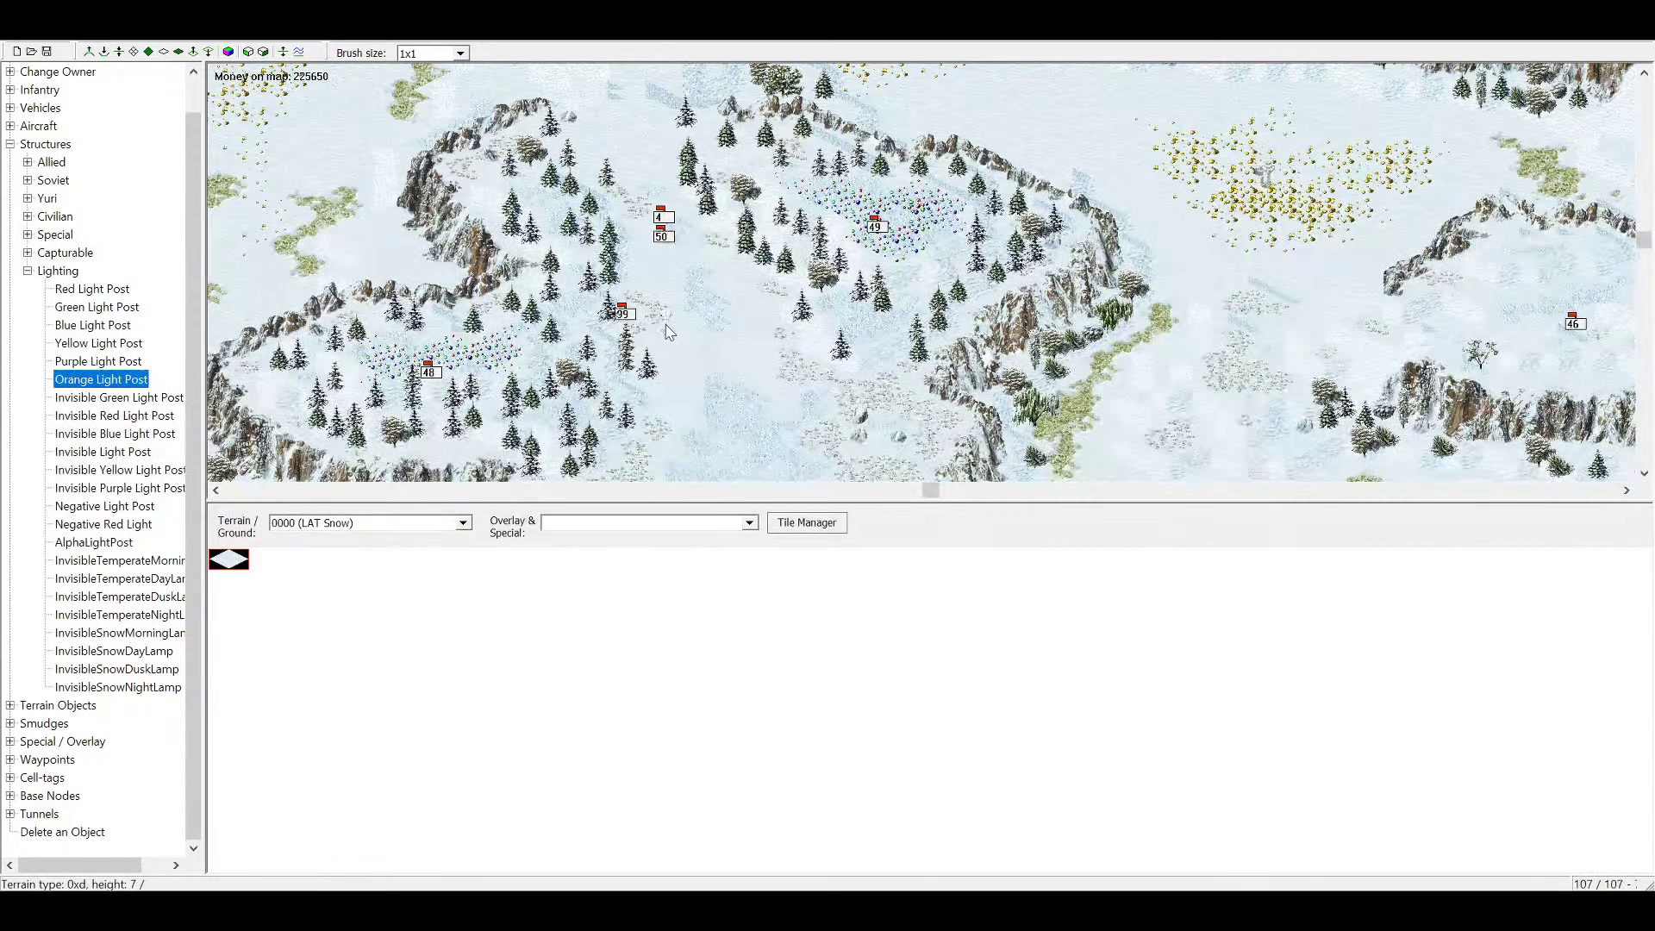
click(28, 271)
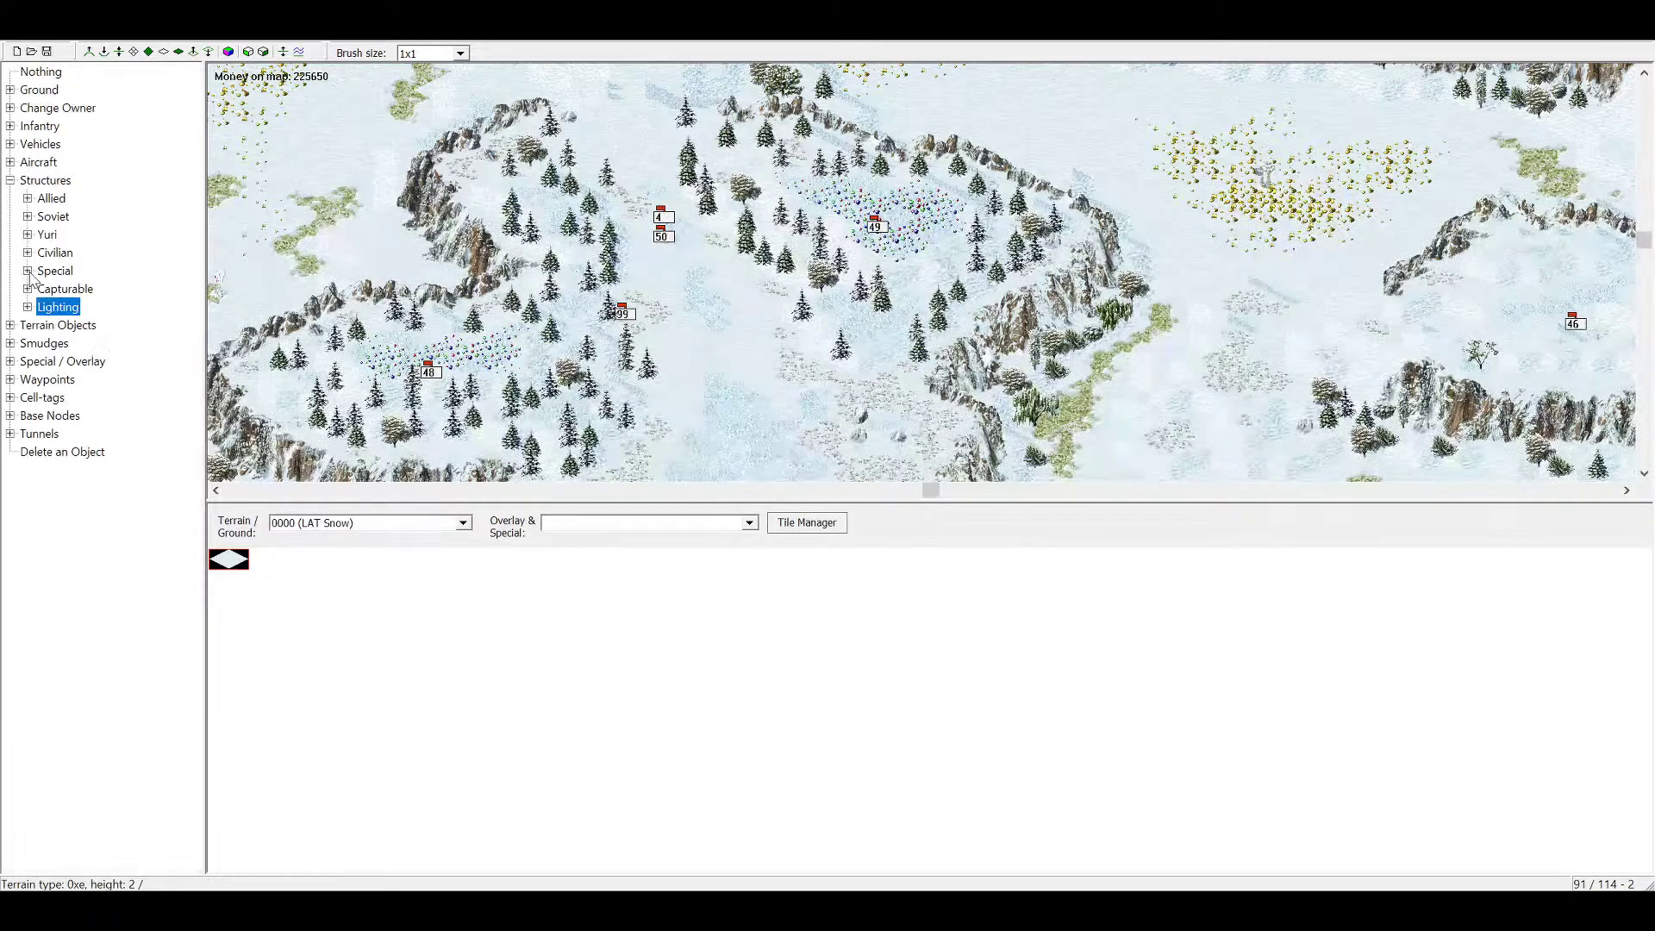
Examine the Terrain Objects category, looking through its tree, Tiberium tree and light post entries
click(11, 180)
click(11, 198)
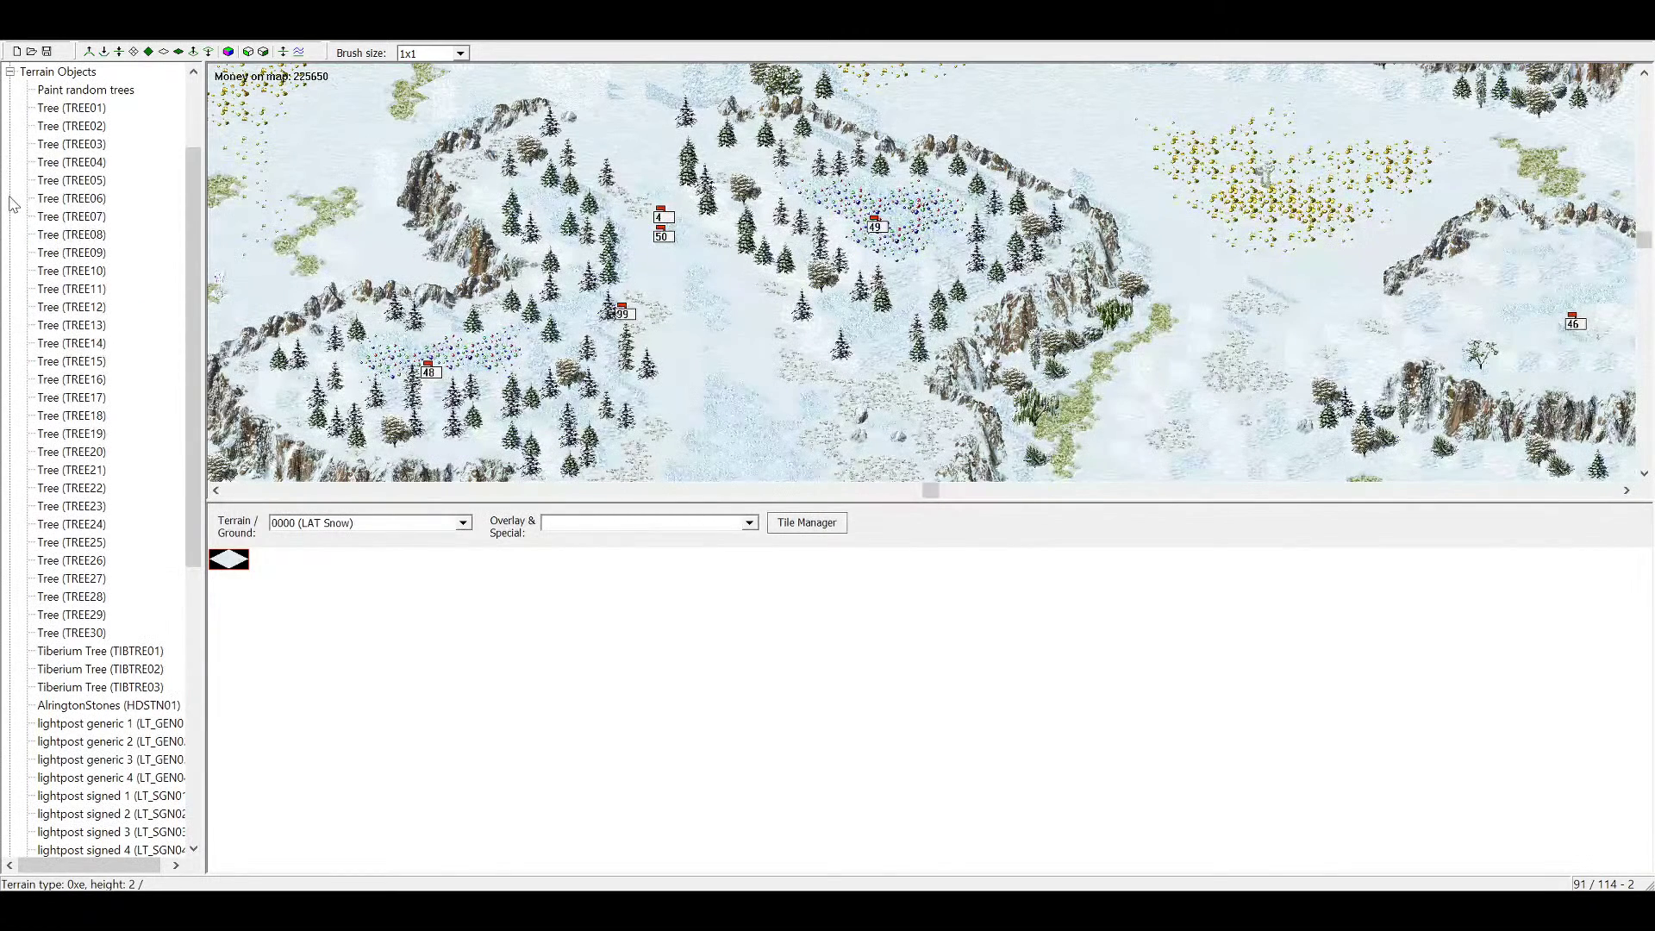
click(11, 72)
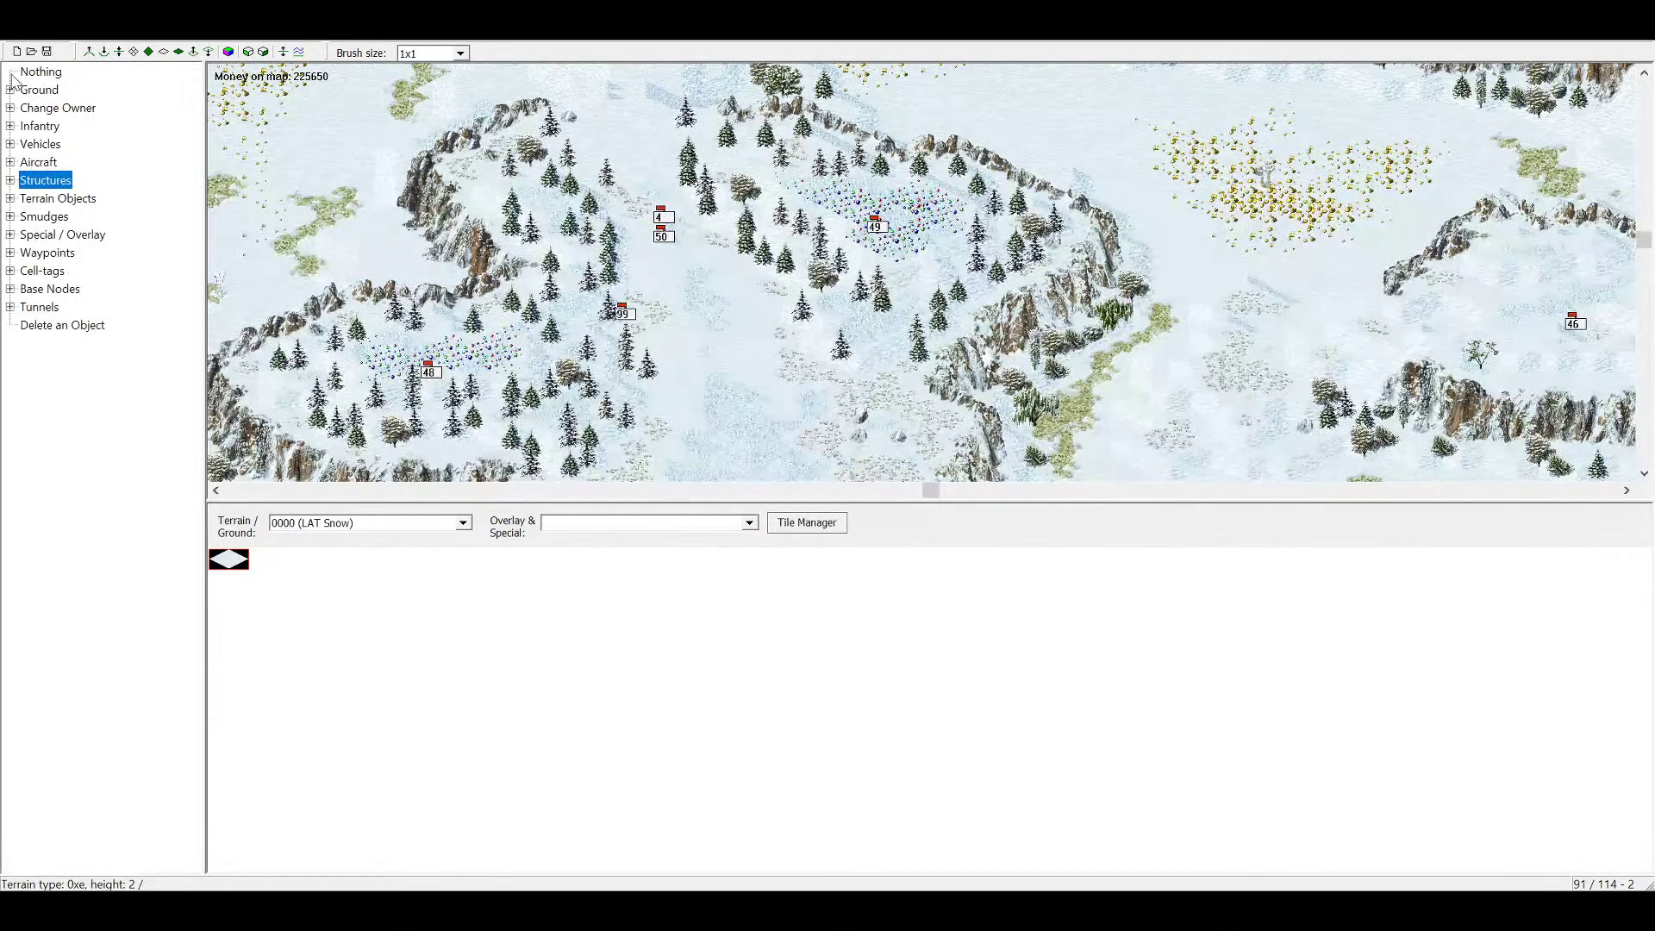
click(10, 198)
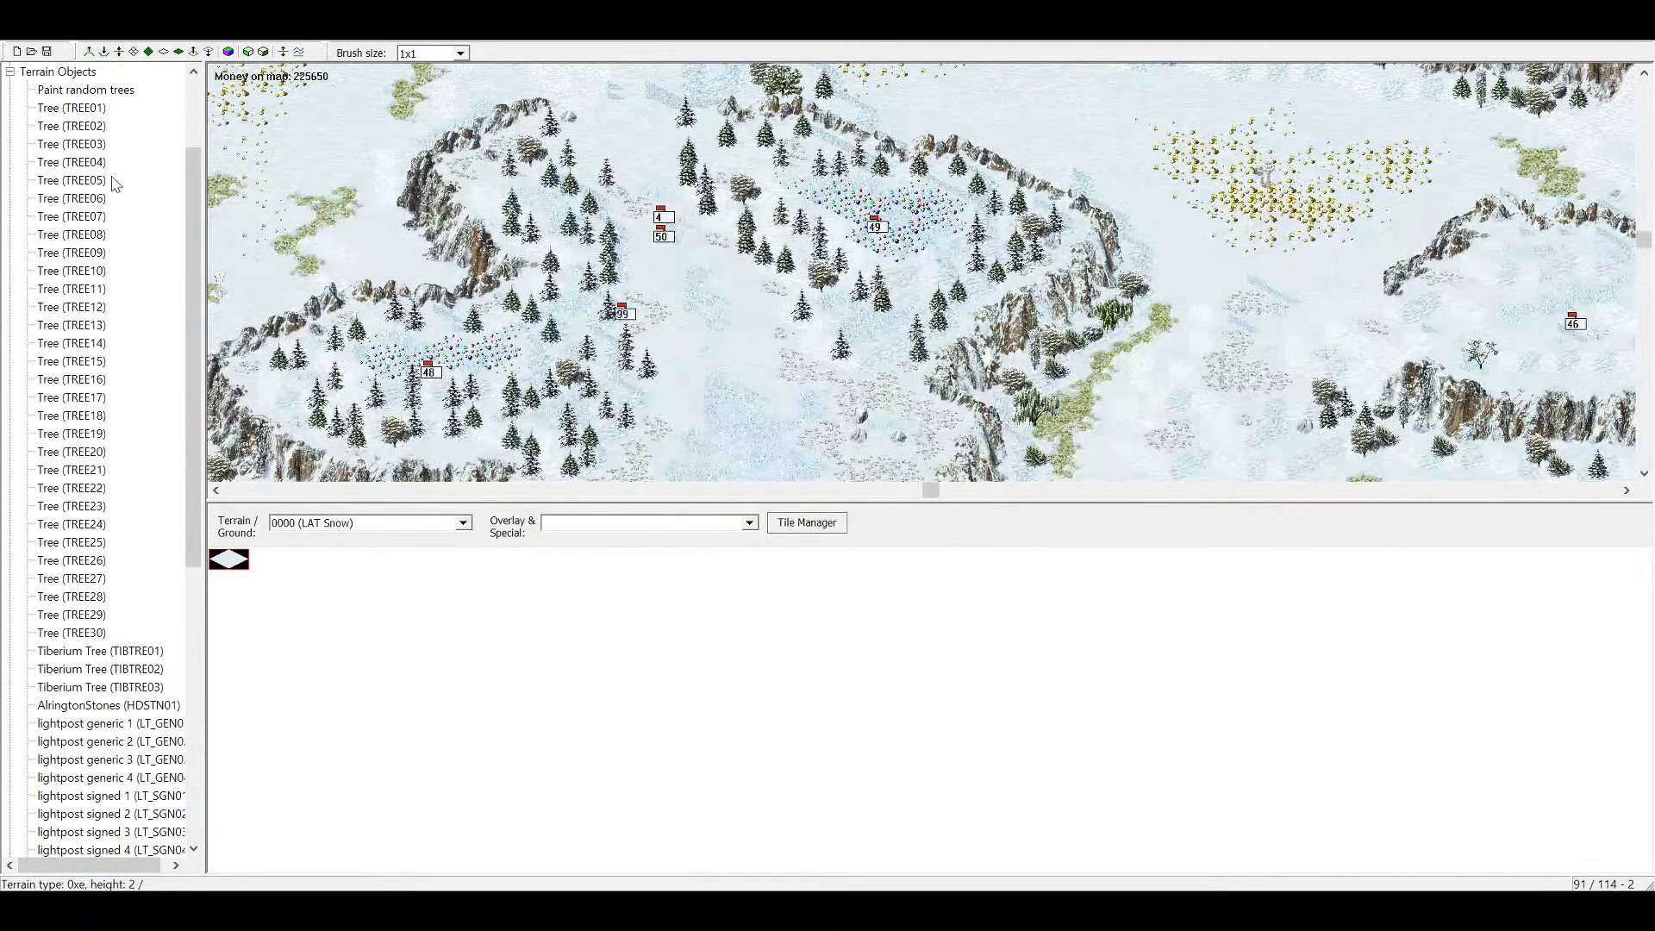
scroll(81, 457, down, 1)
scroll(82, 467, up, 2)
scroll(83, 457, up, 1)
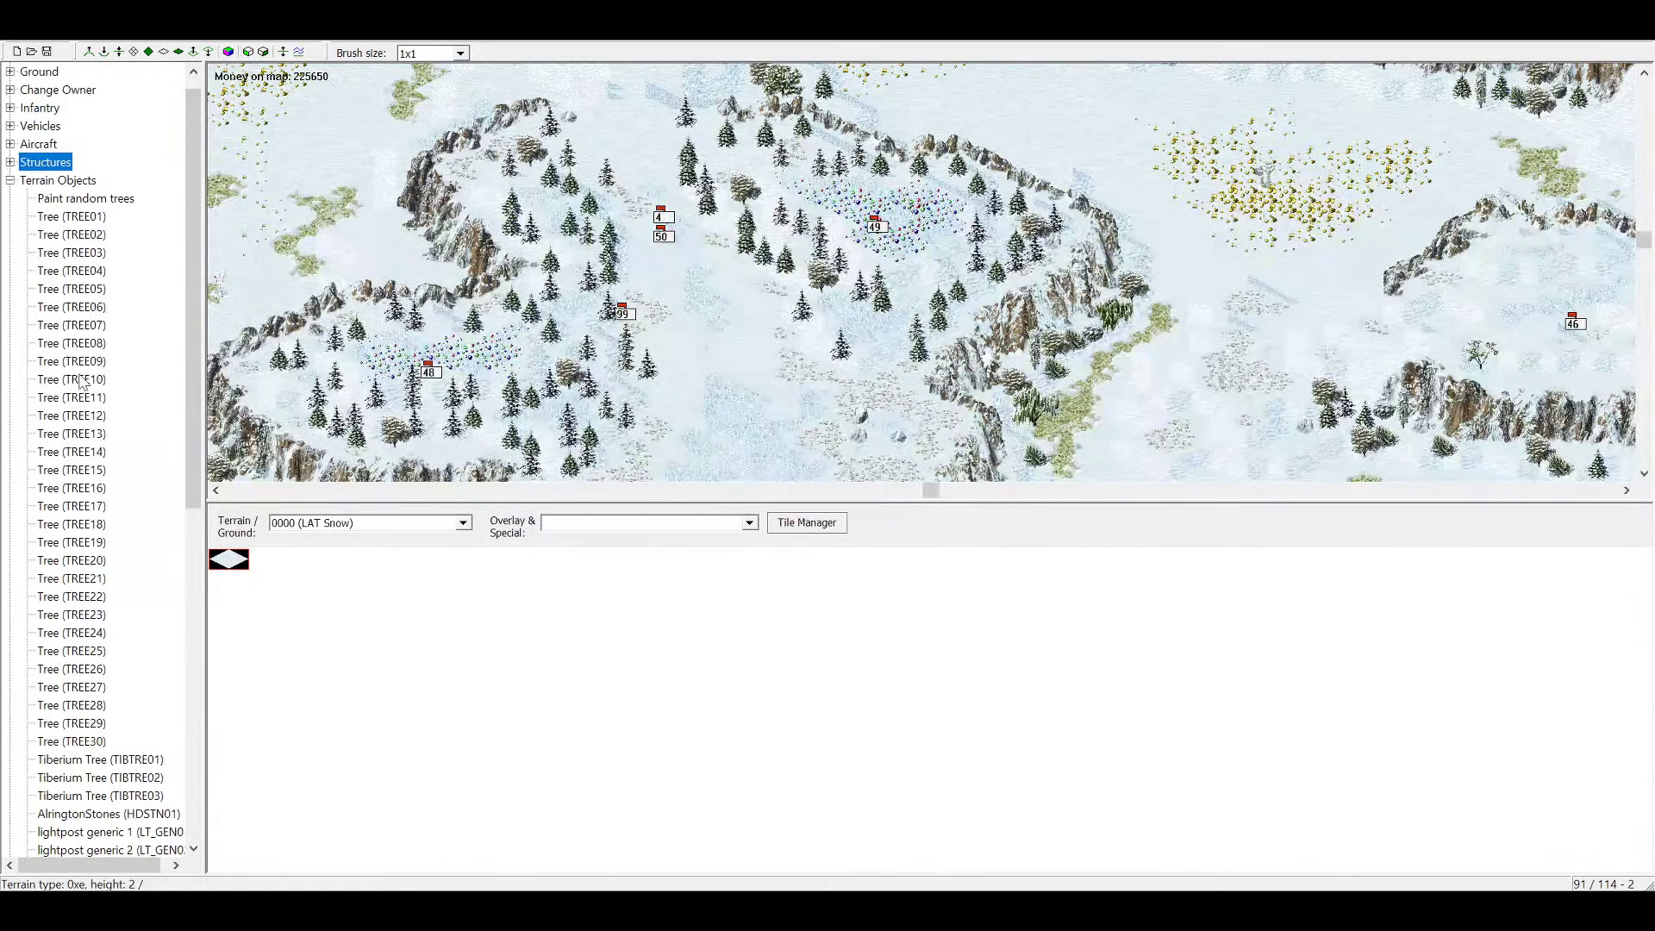
click(11, 181)
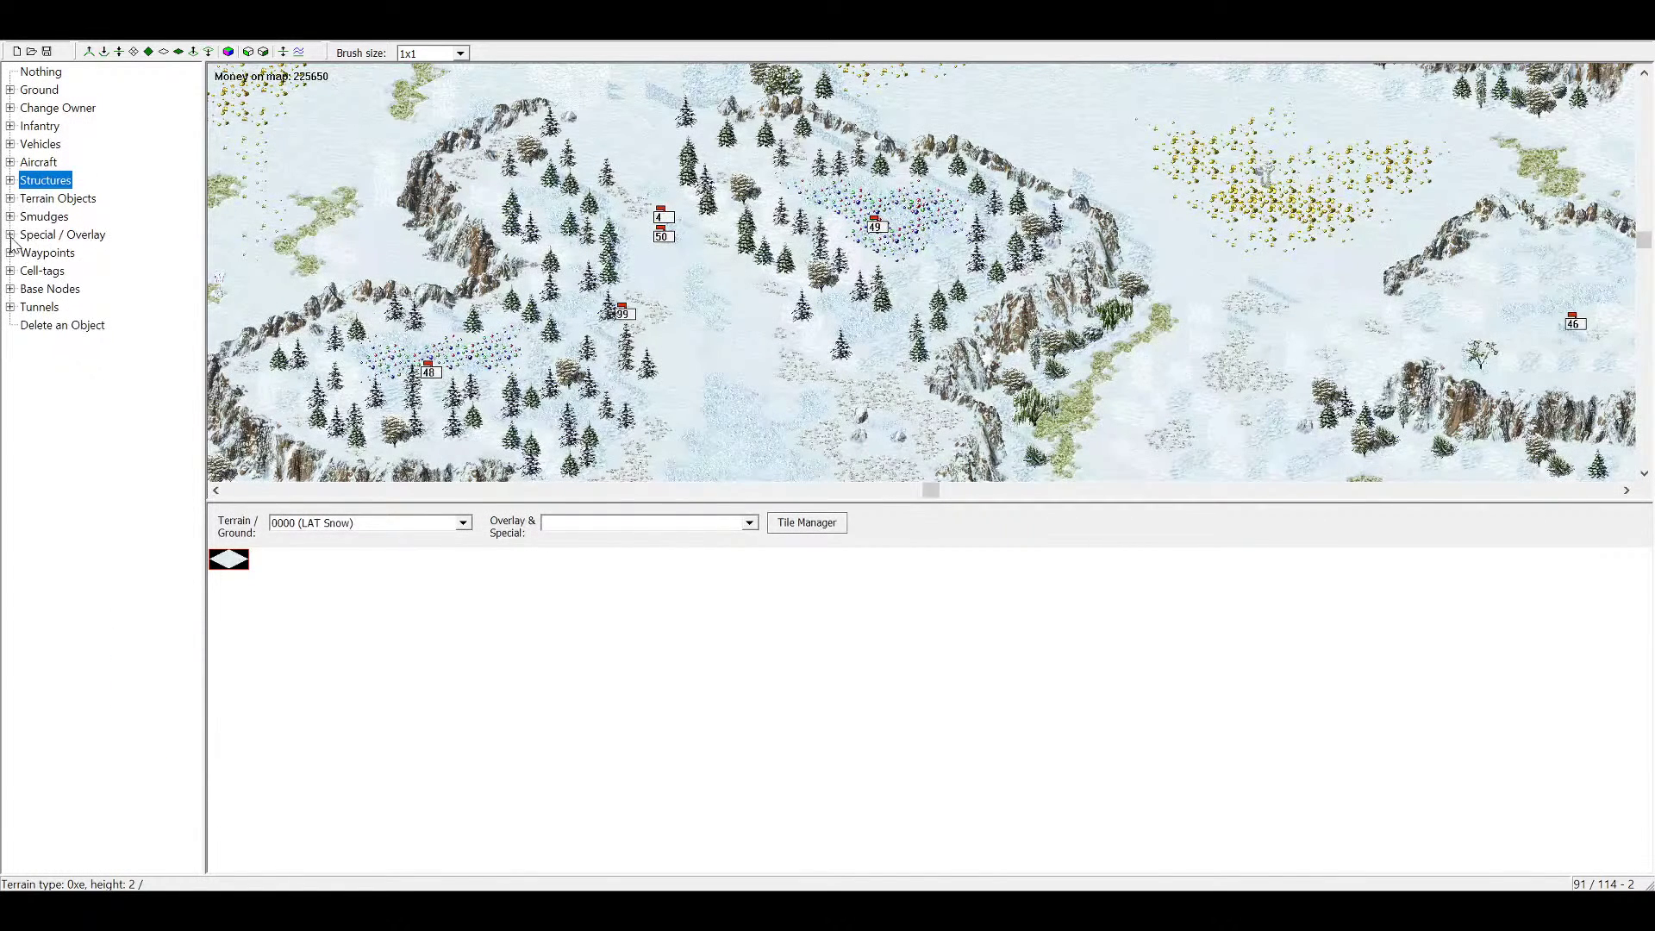
Examine the Erase Overlay and Ore and Gems groups of the Special / Overlay category
click(10, 235)
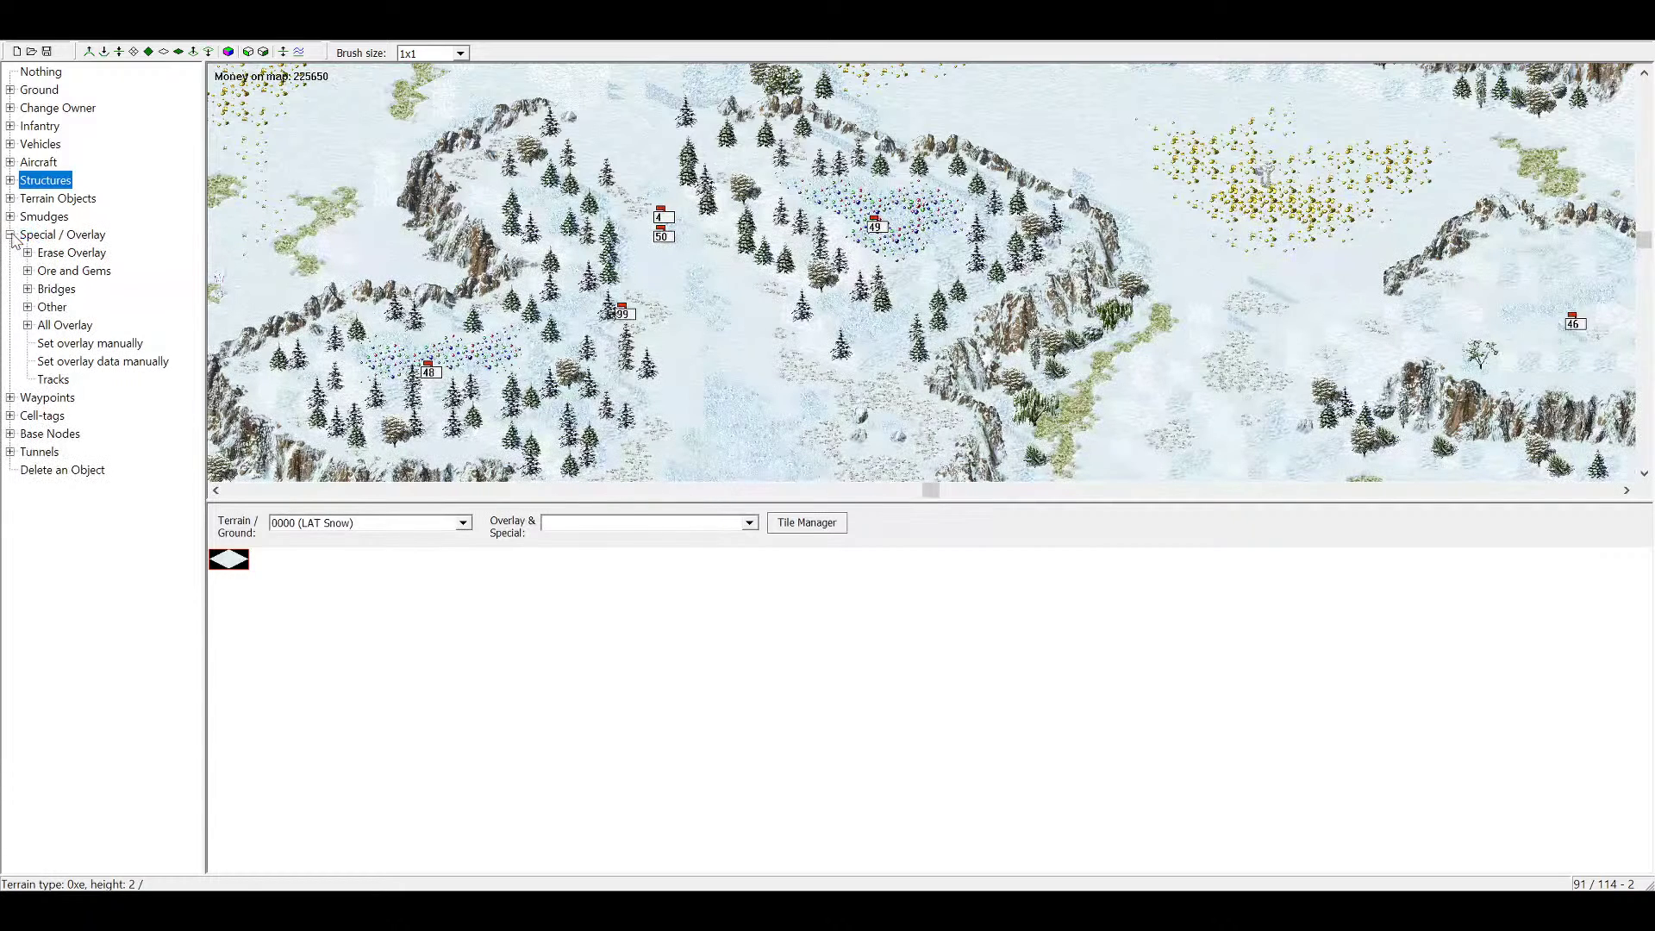
click(28, 253)
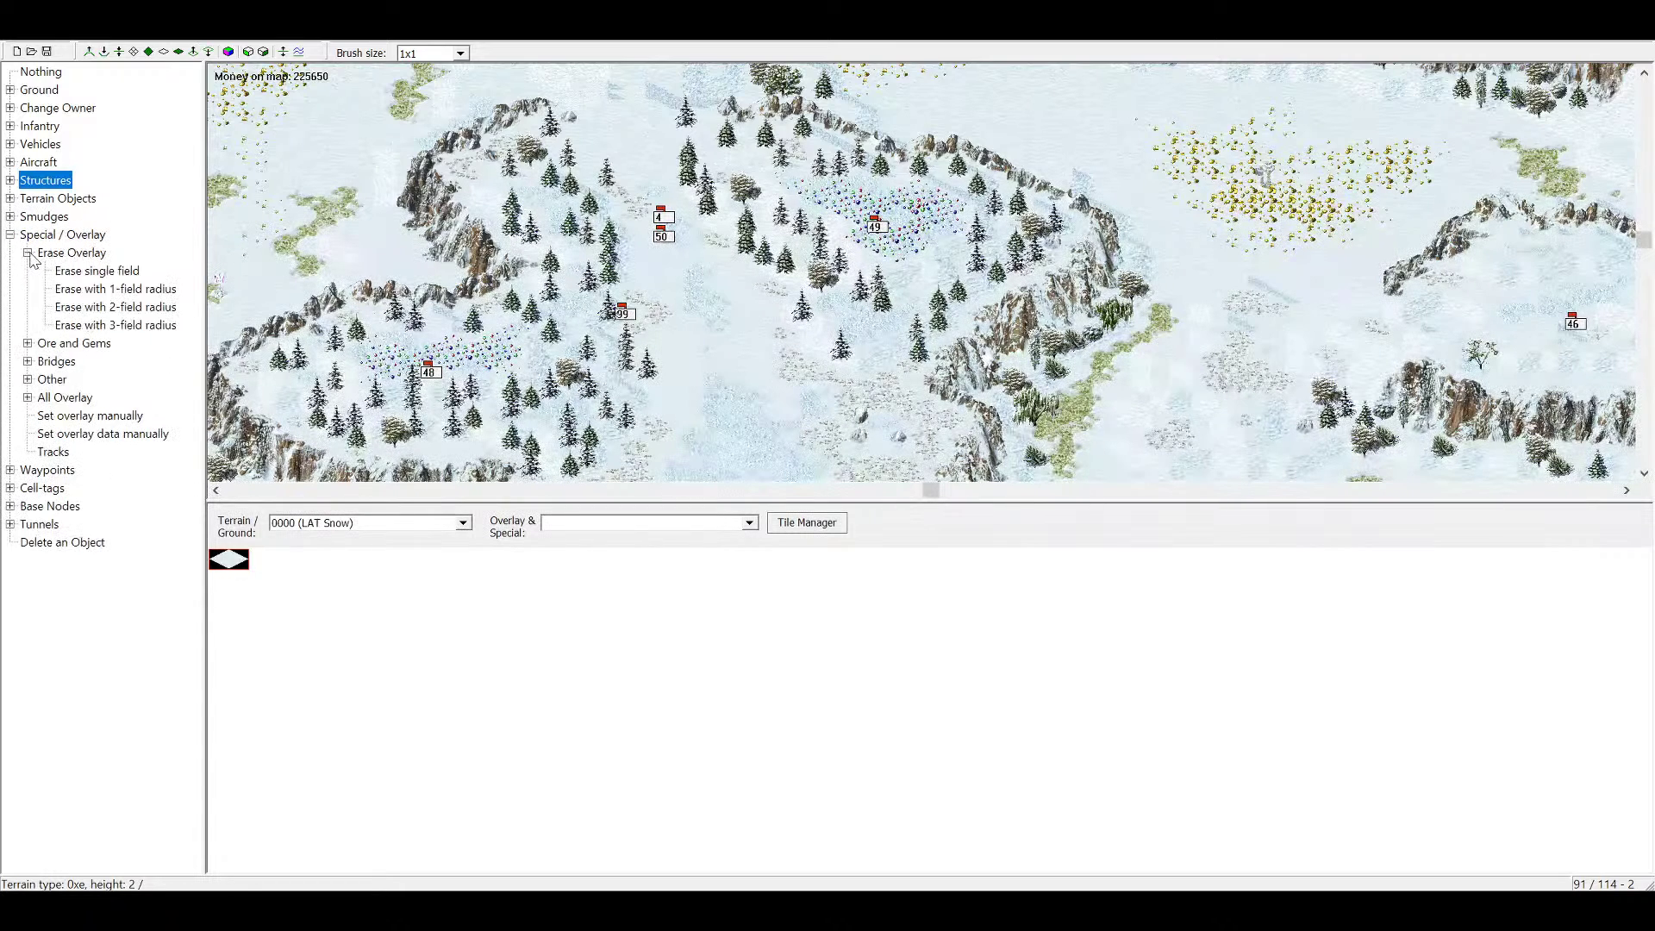
click(28, 253)
click(27, 271)
click(27, 271)
Examine the Bridges overlay group, selecting the Low Concrete, High Concrete, Low Wooden and High Wooden bridge types in turn
click(27, 289)
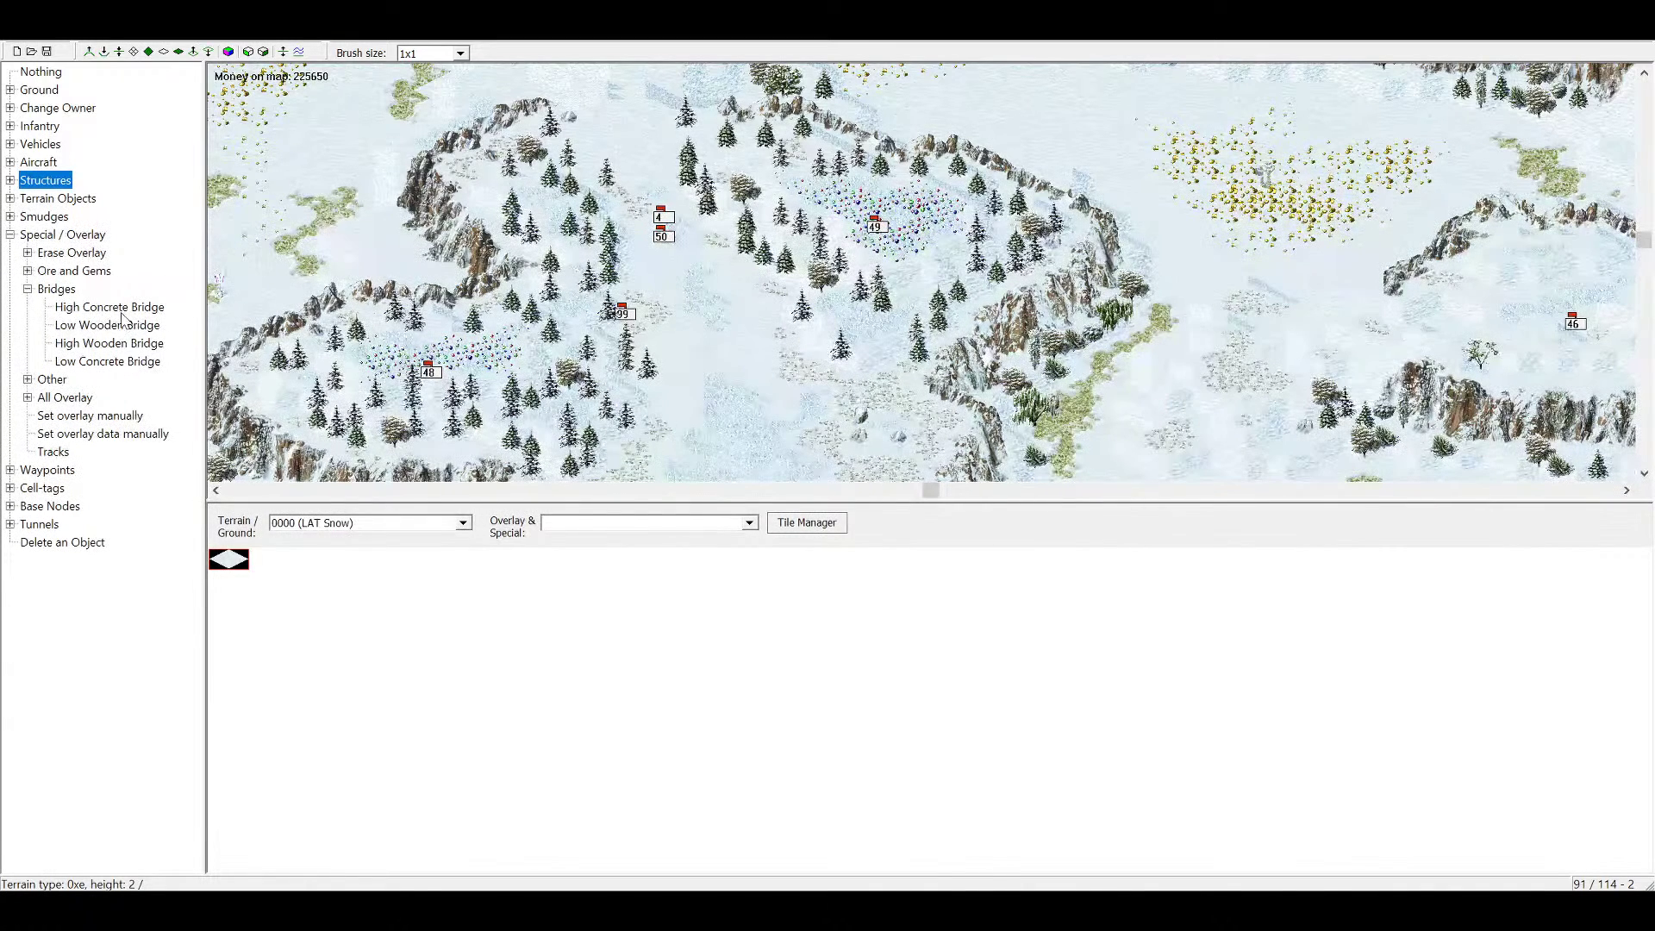
click(123, 367)
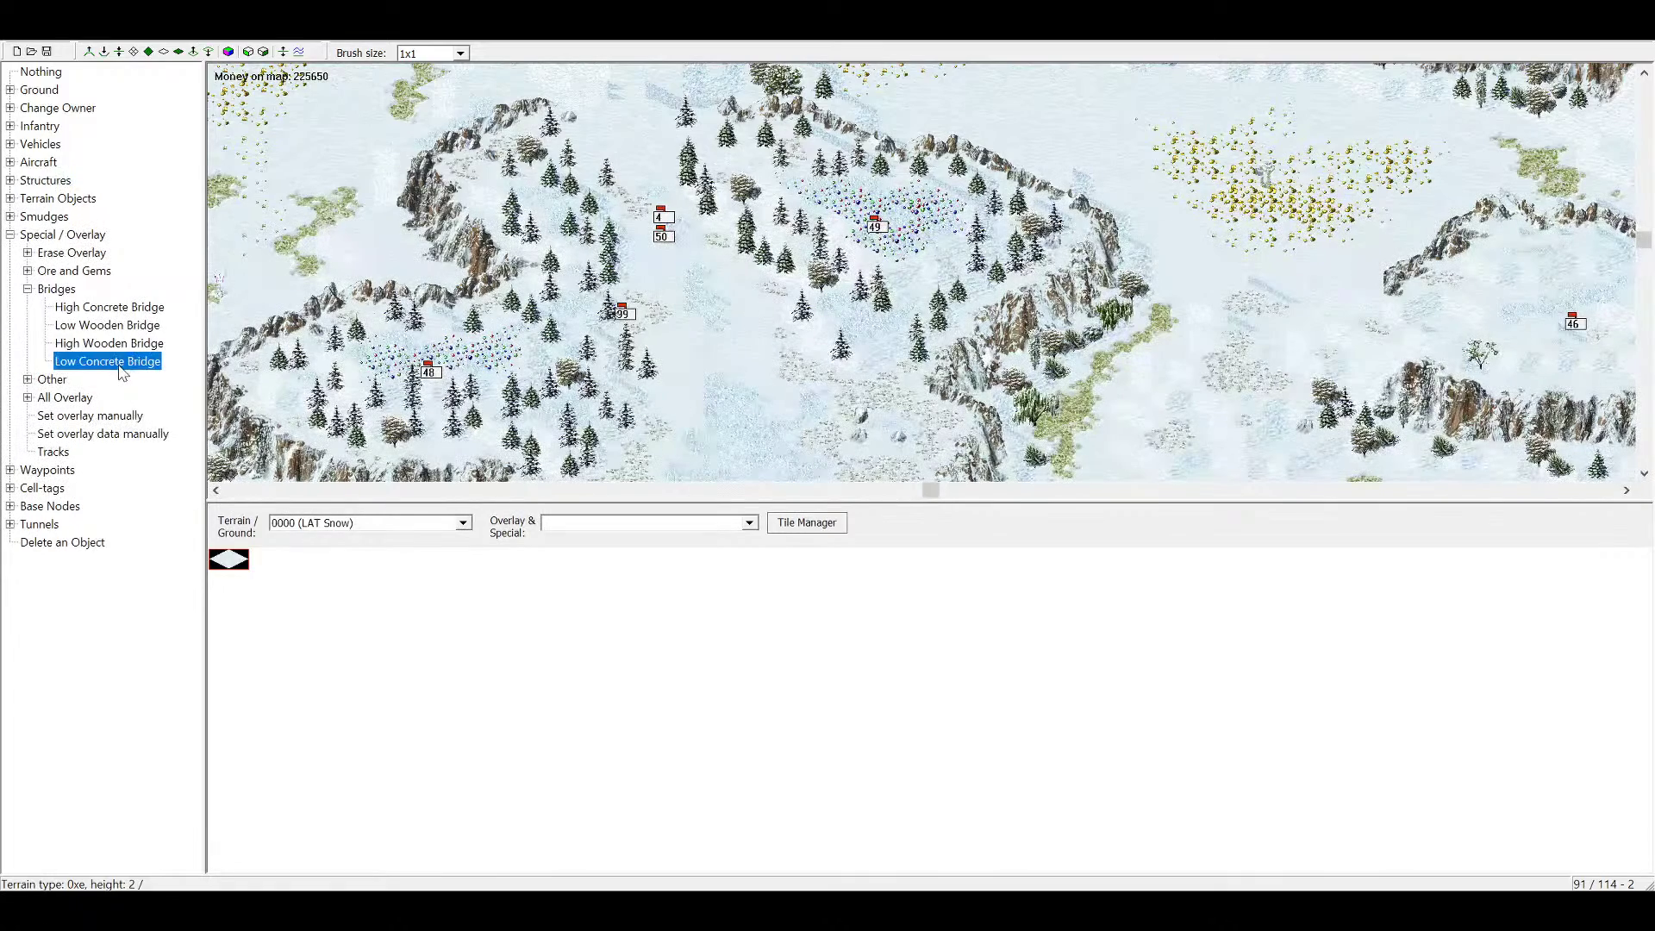
right_drag(534, 334, 574, 392)
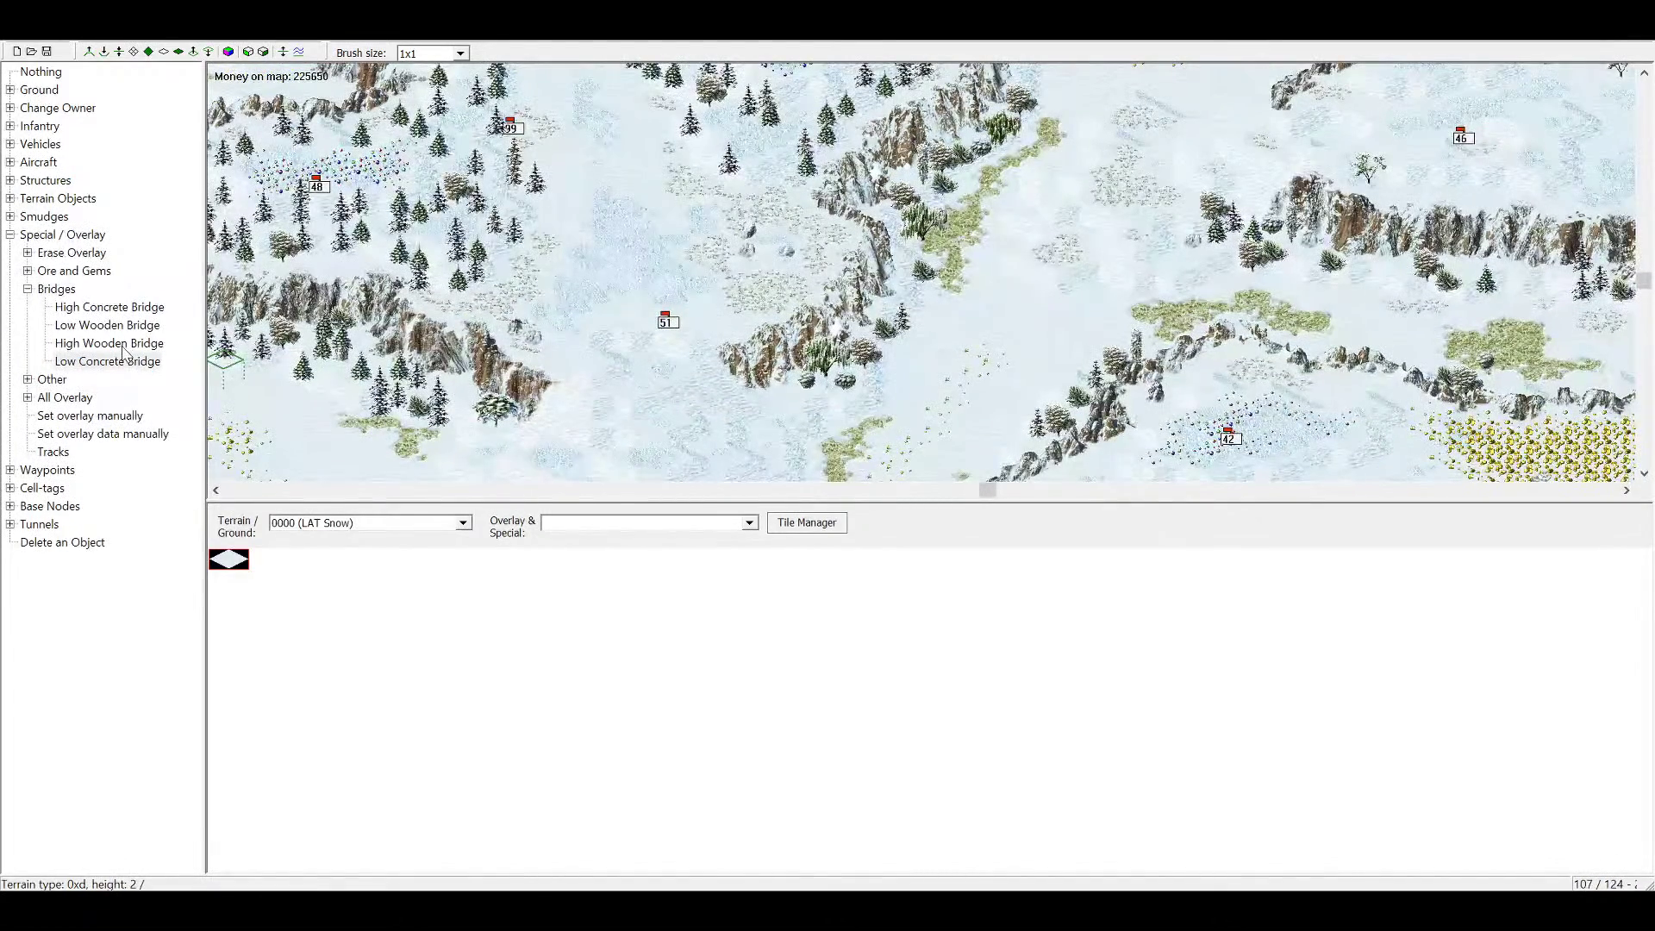
click(123, 312)
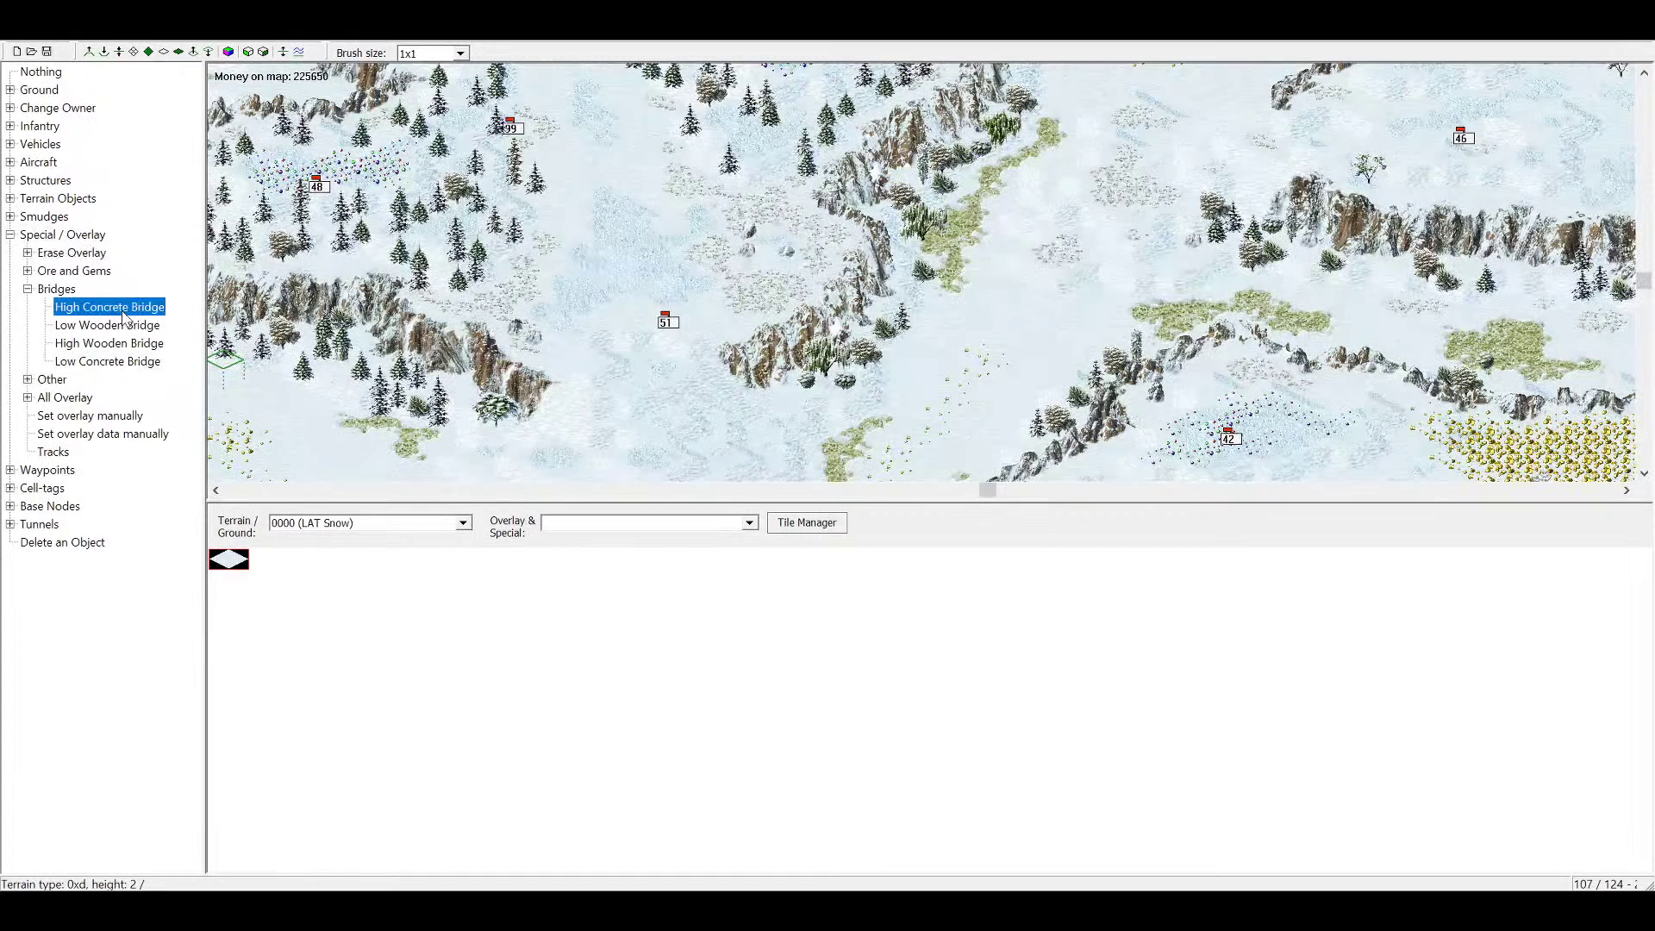
click(123, 363)
click(123, 328)
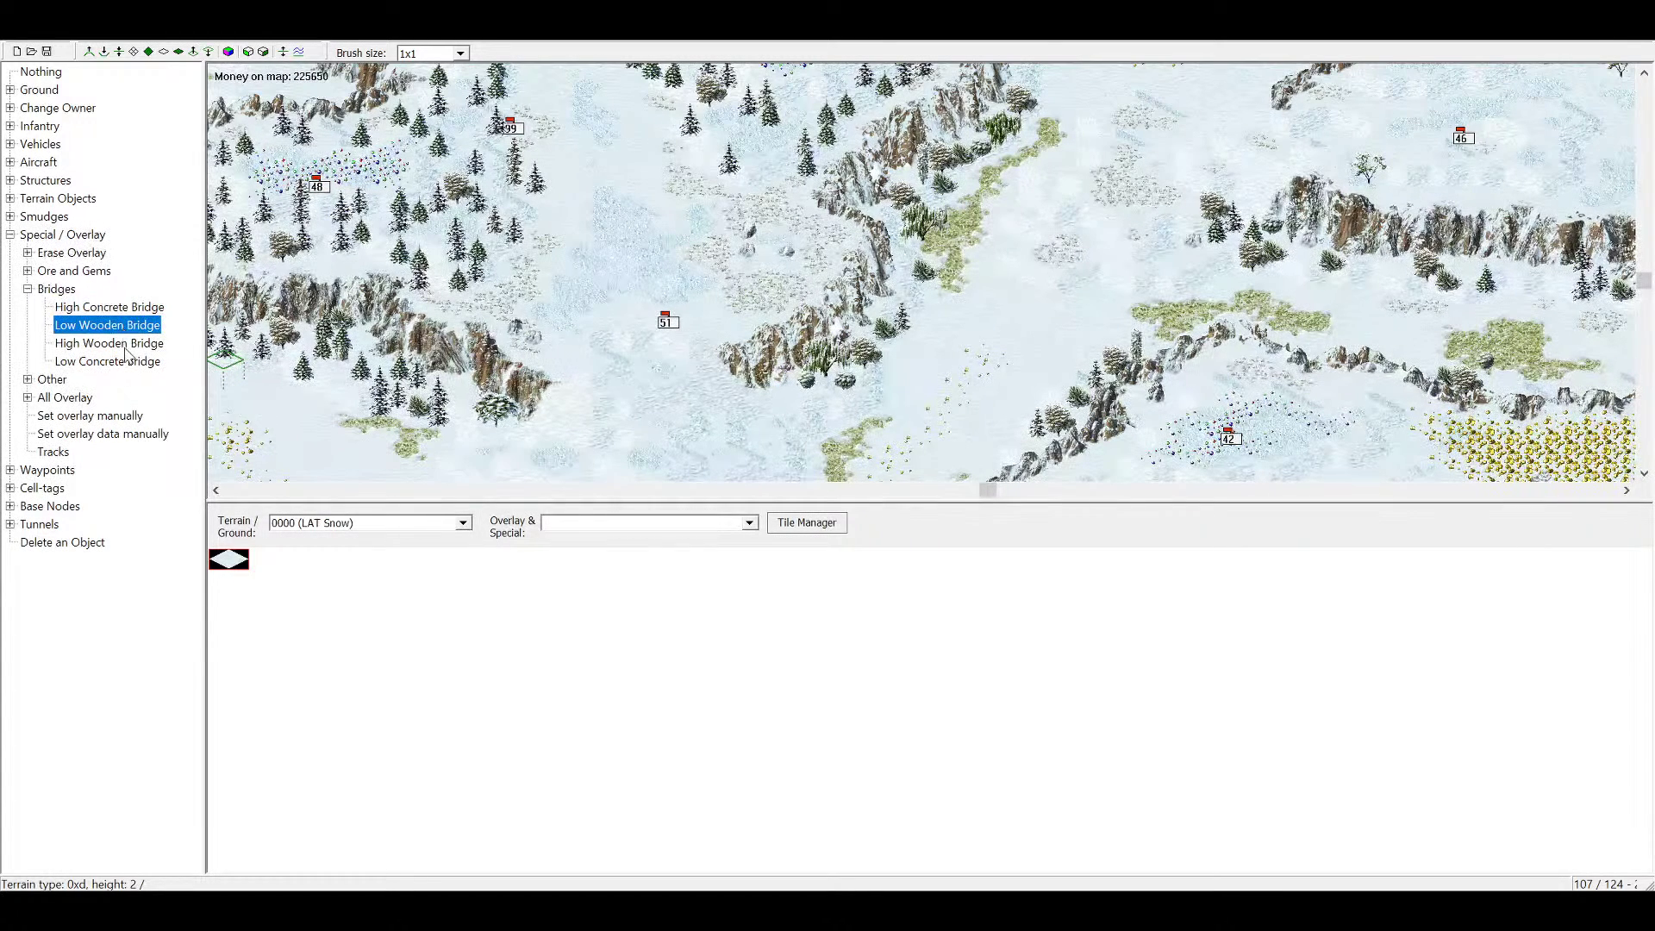
click(125, 345)
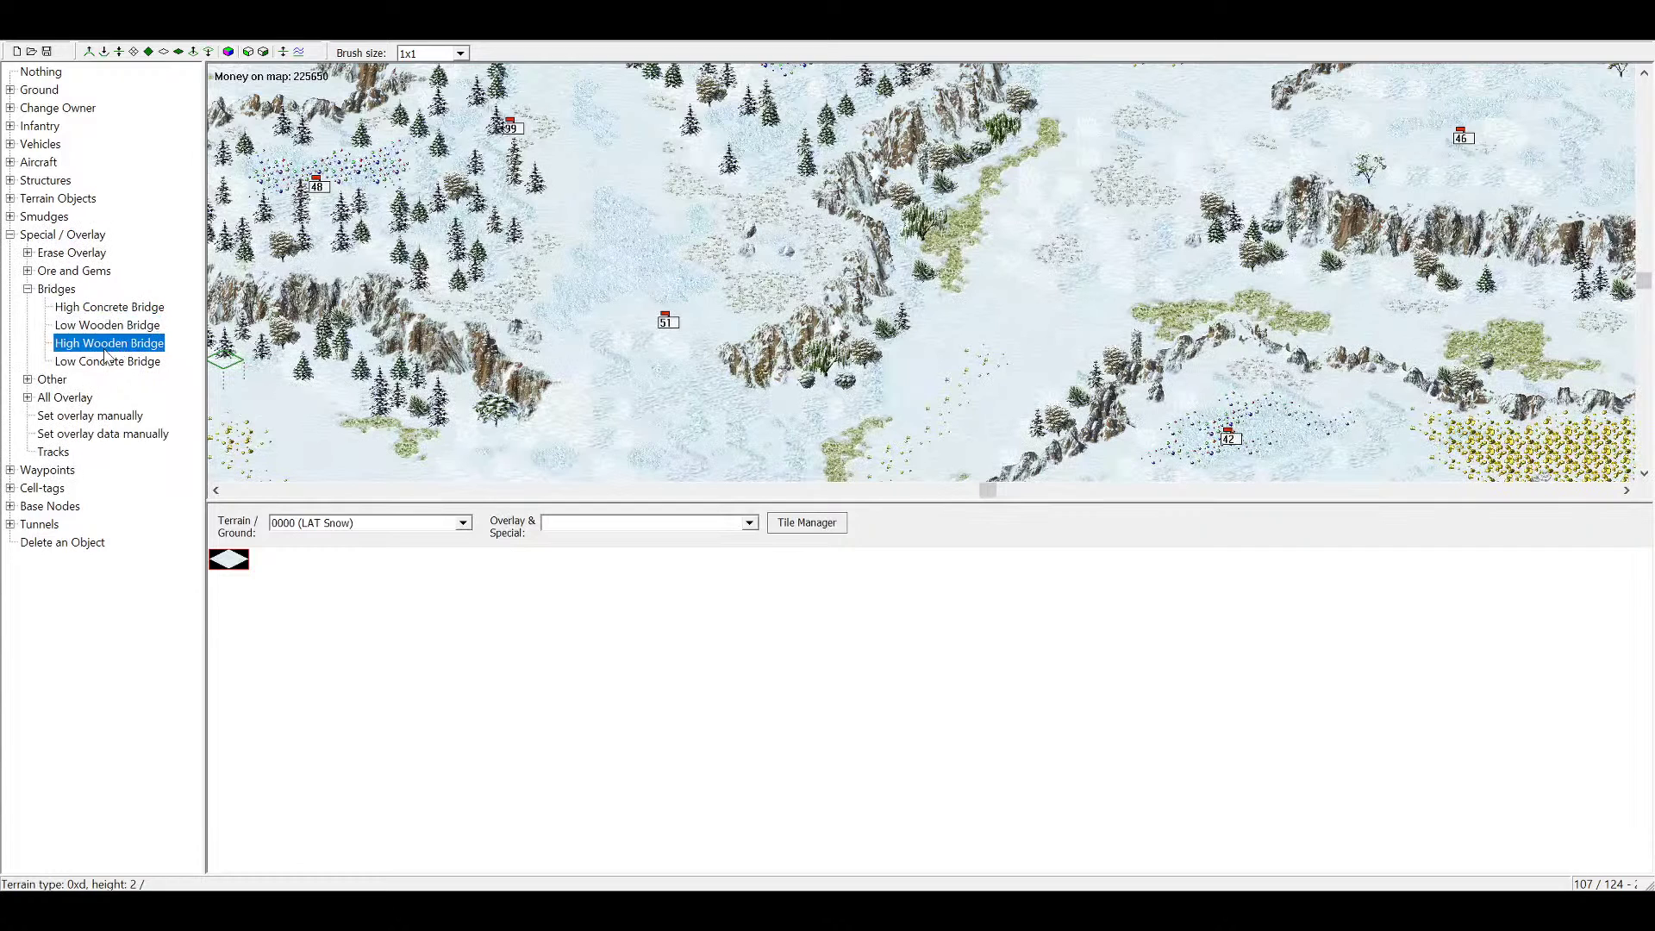
click(28, 290)
Examine the walls and fences in the Other group of the Special / Overlay category
click(28, 308)
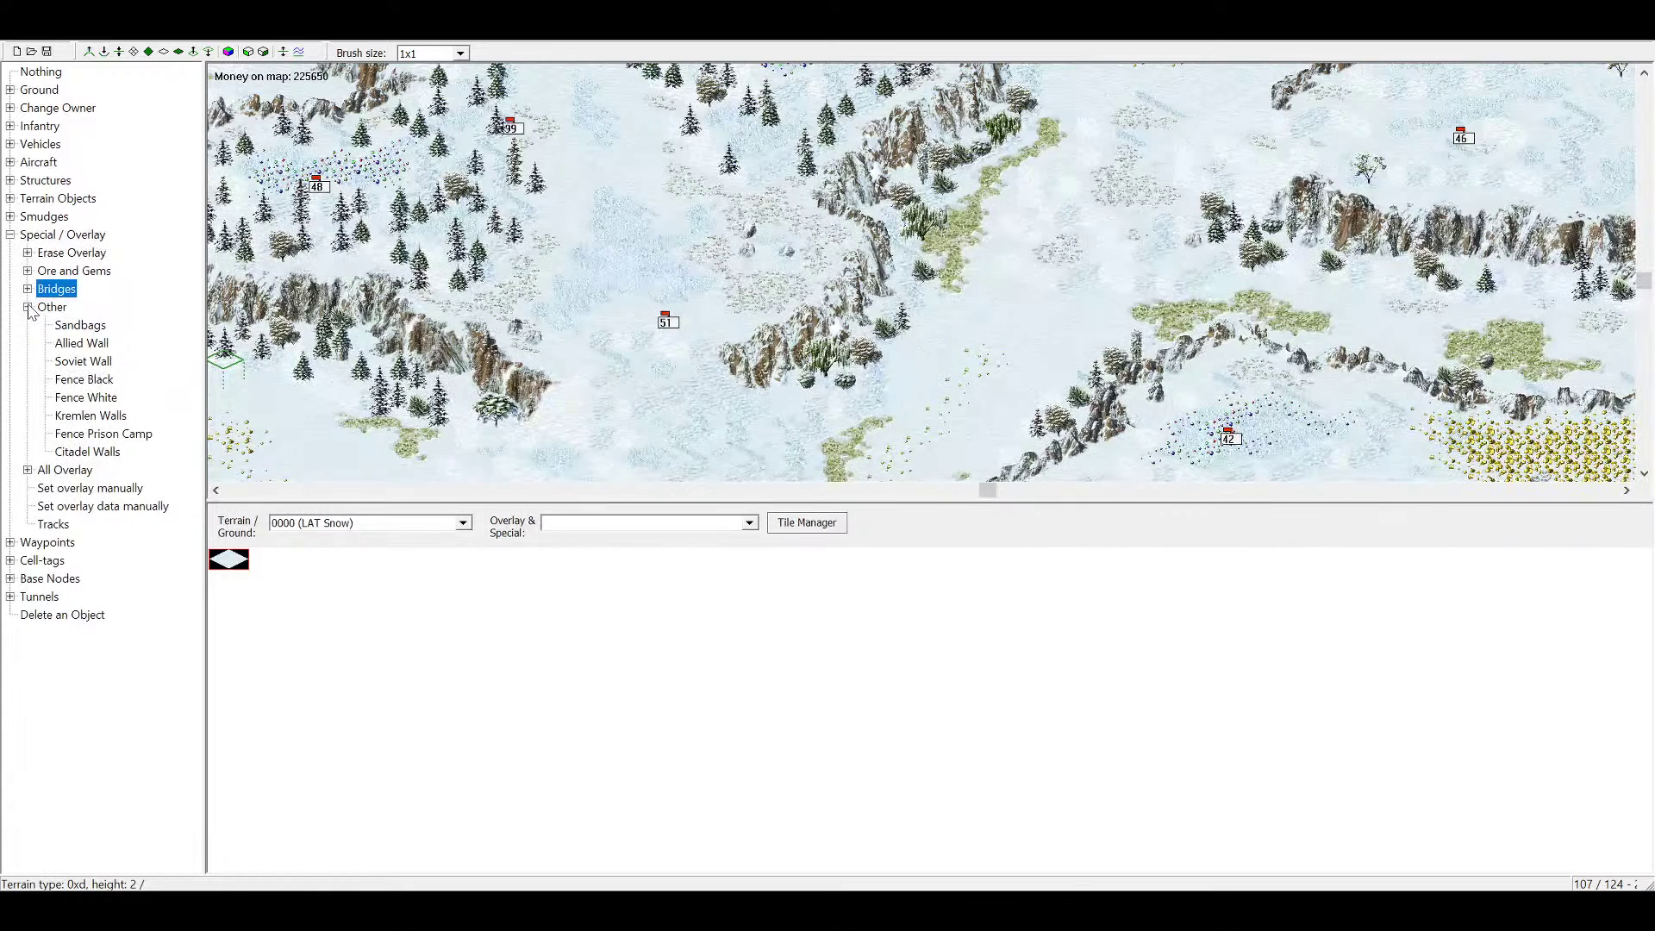
click(28, 308)
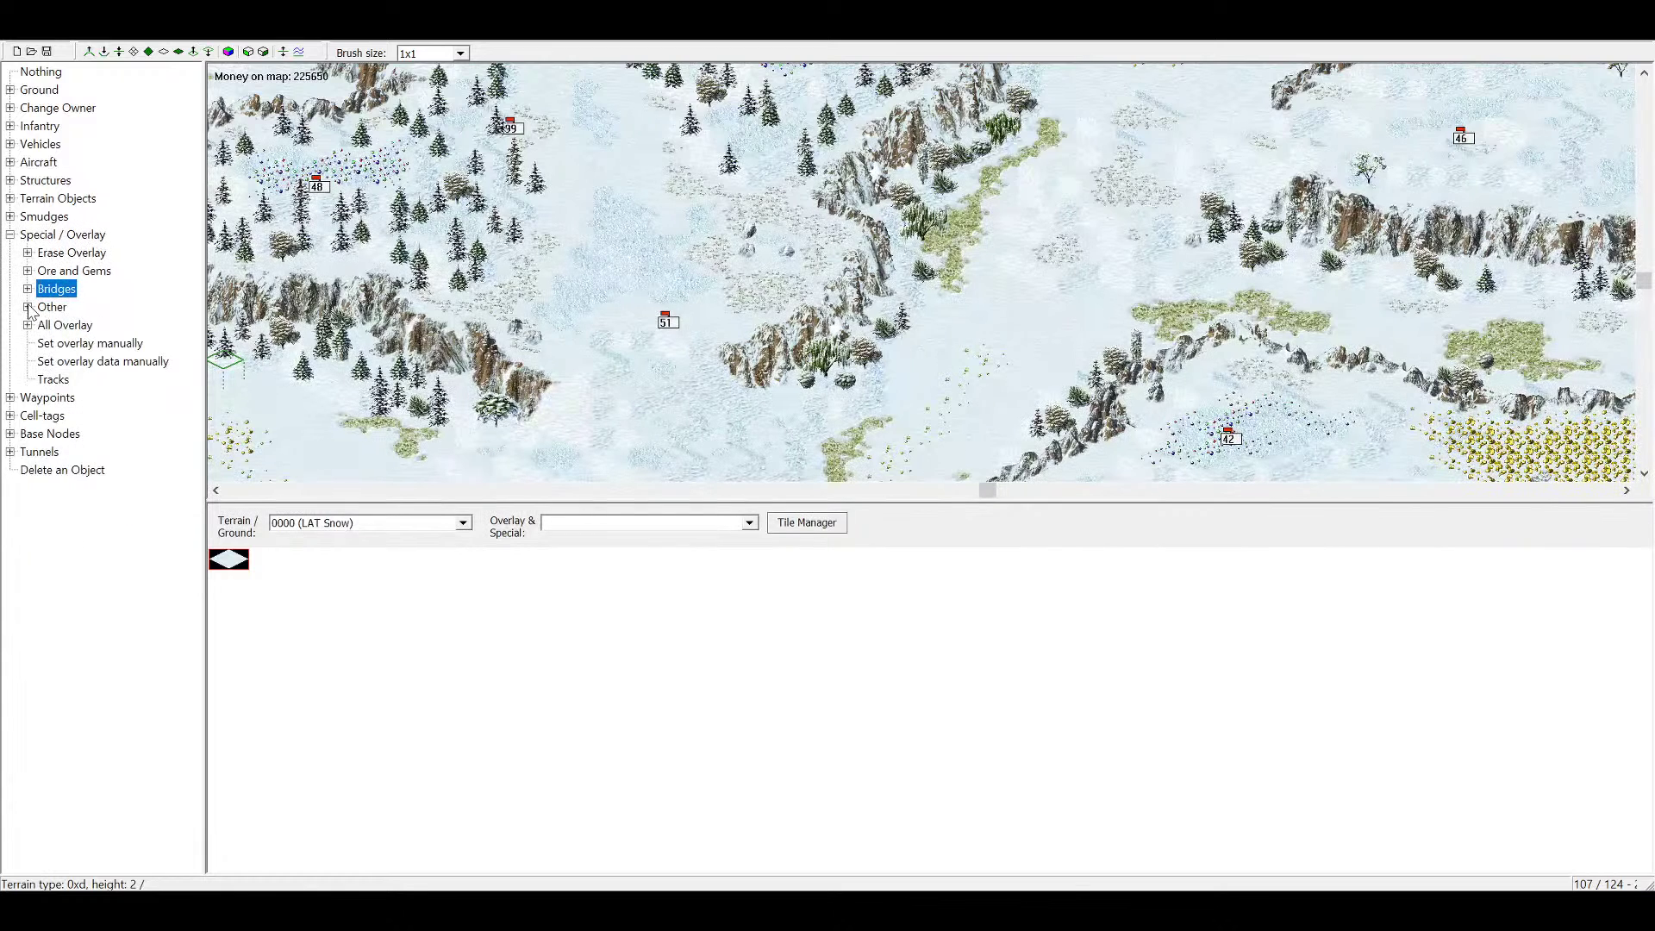
click(11, 236)
Examine the create and delete options in the Waypoints and Tunnels categories
click(10, 254)
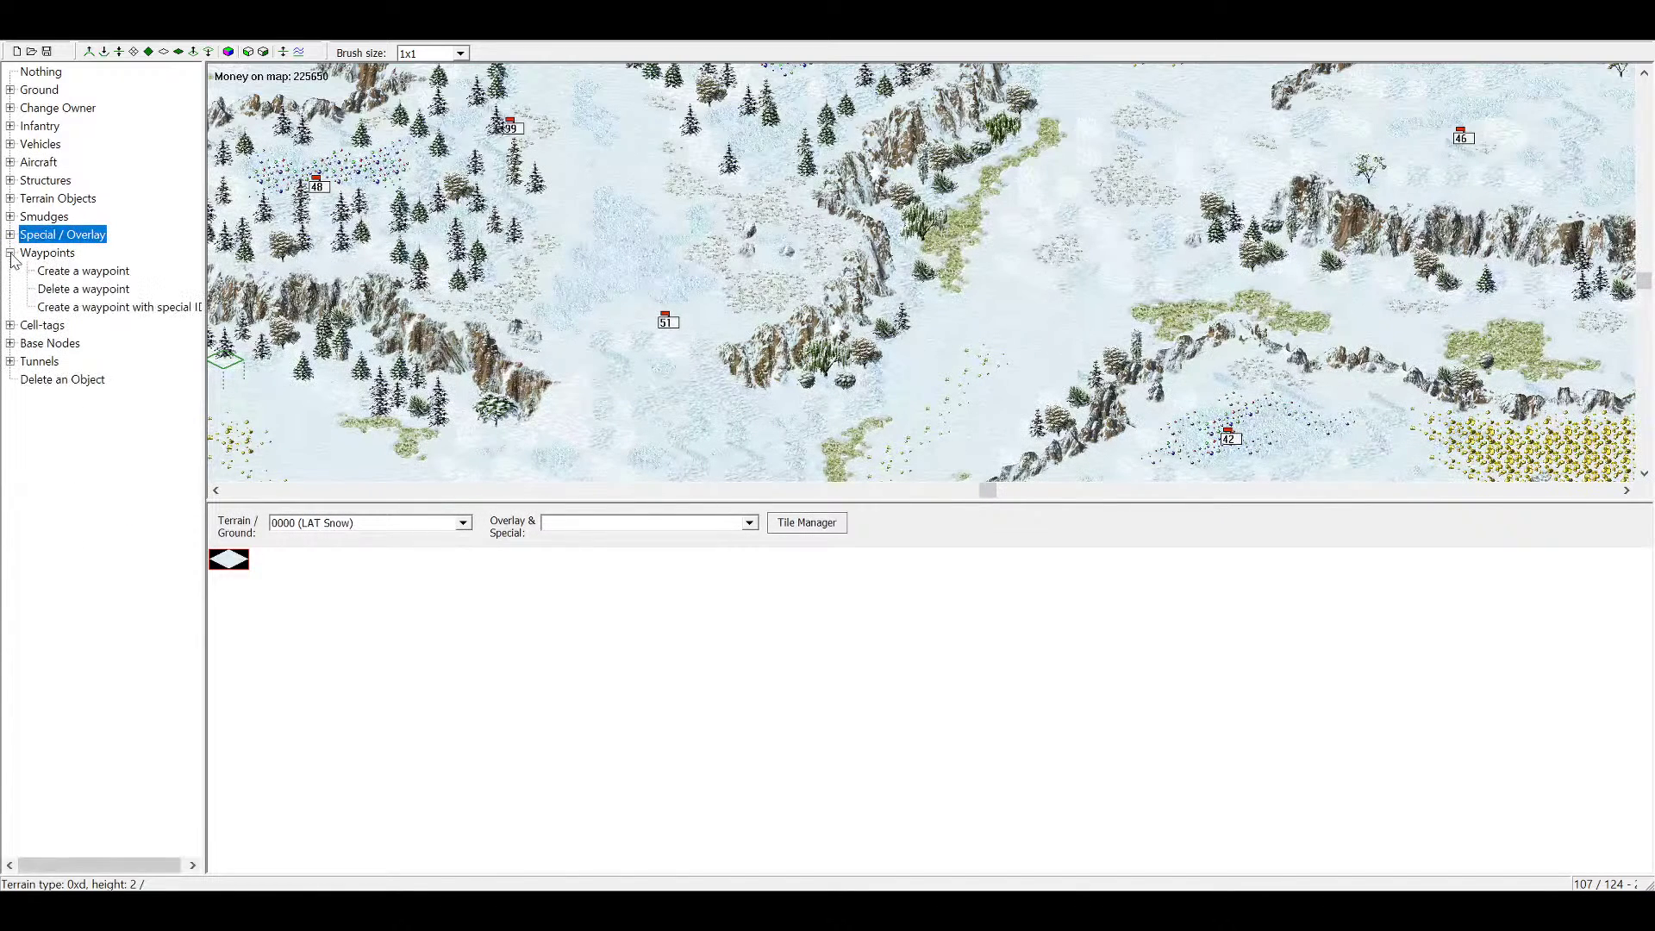
click(11, 253)
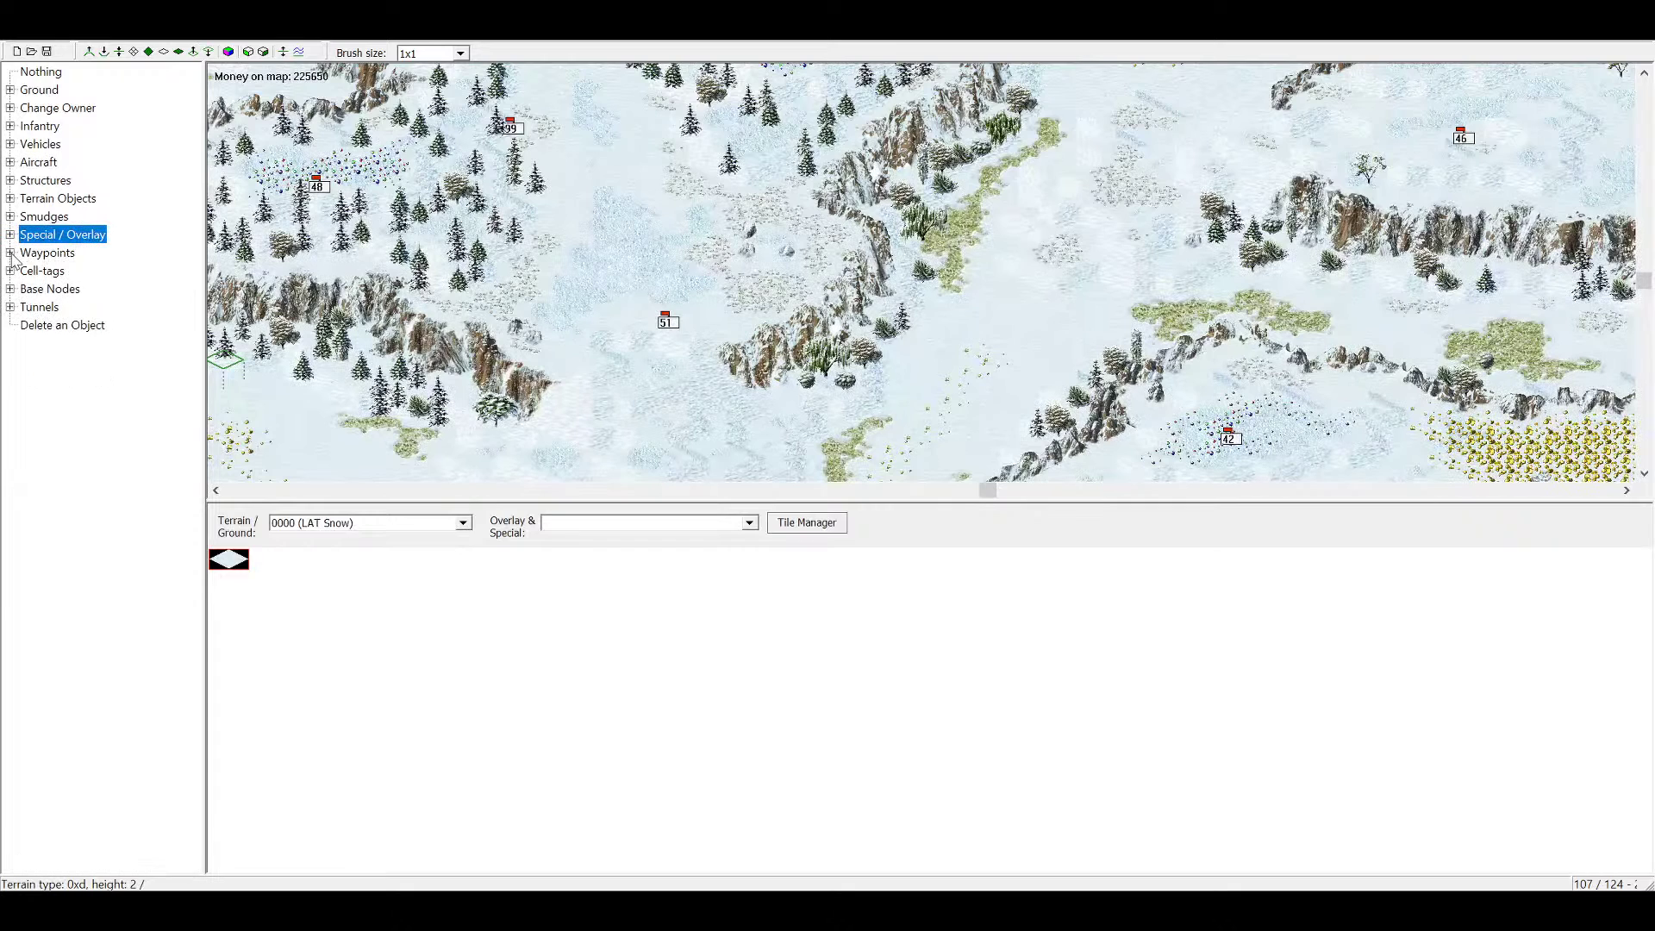
click(10, 308)
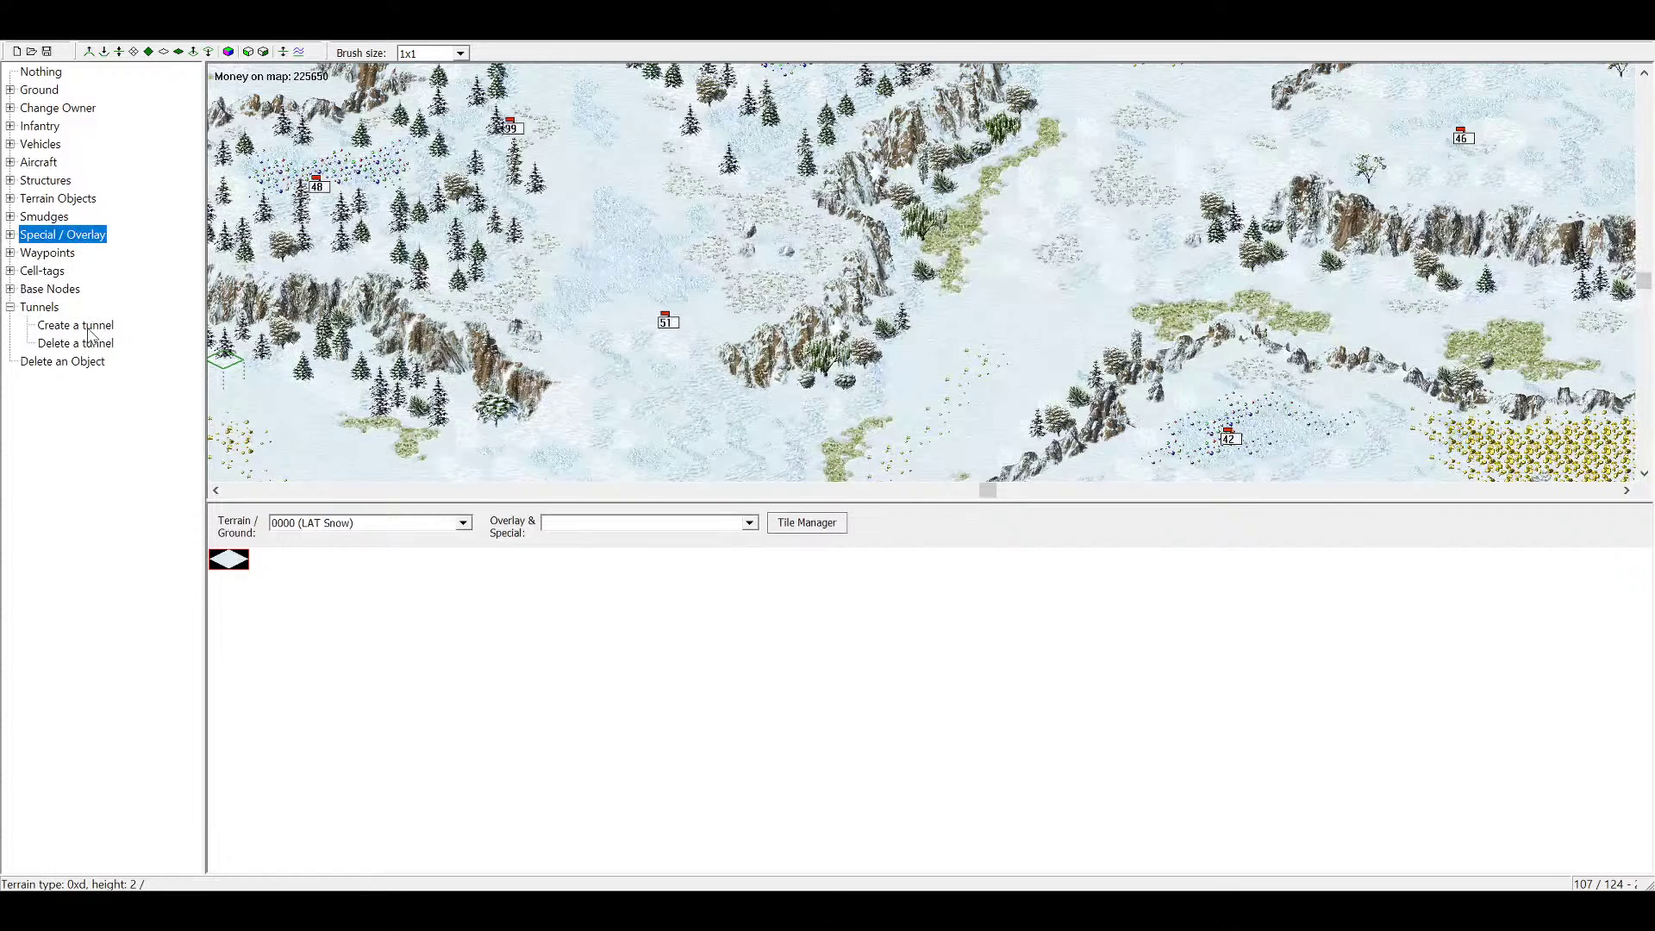
click(11, 307)
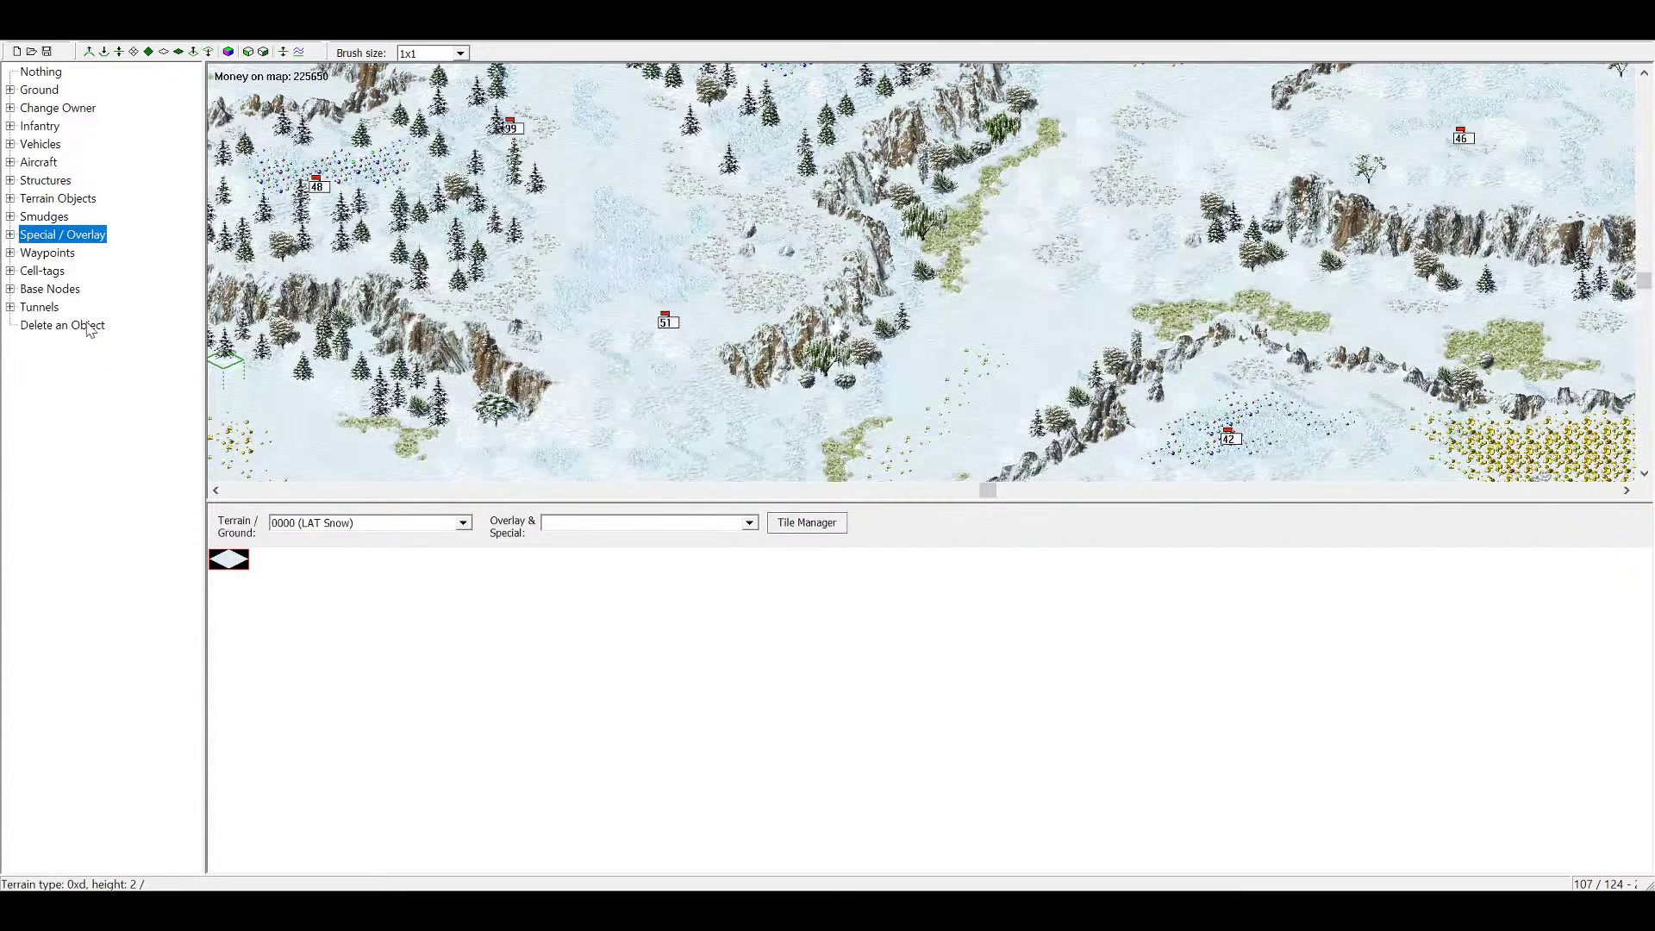
scroll(599, 272, up, 2)
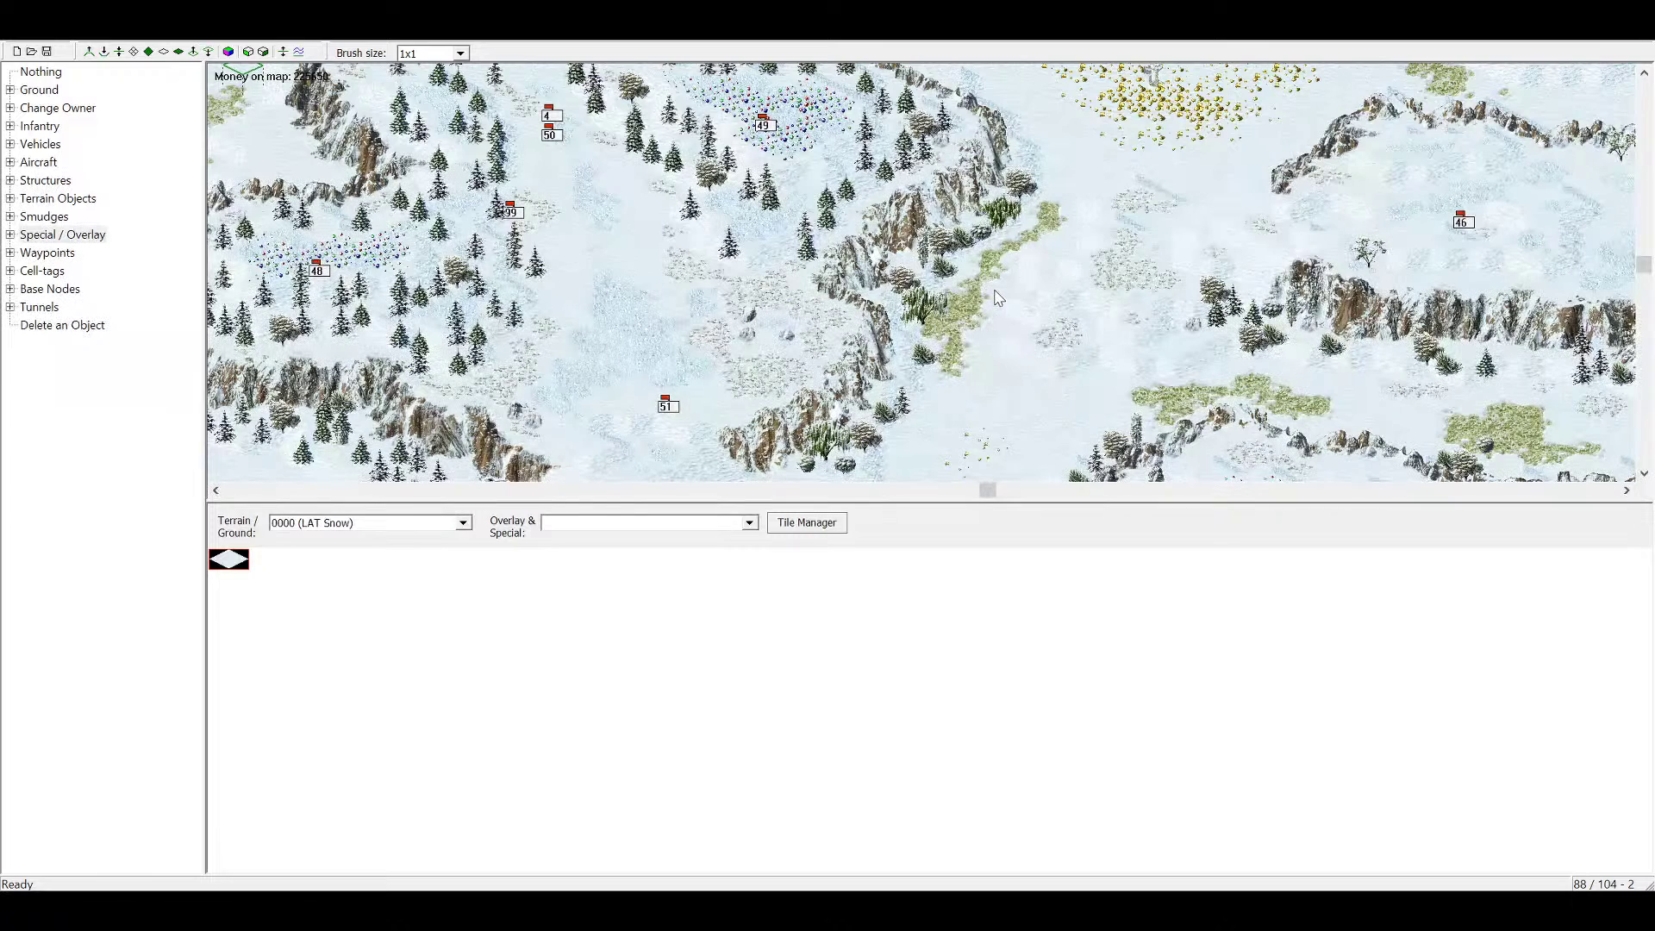
click(149, 53)
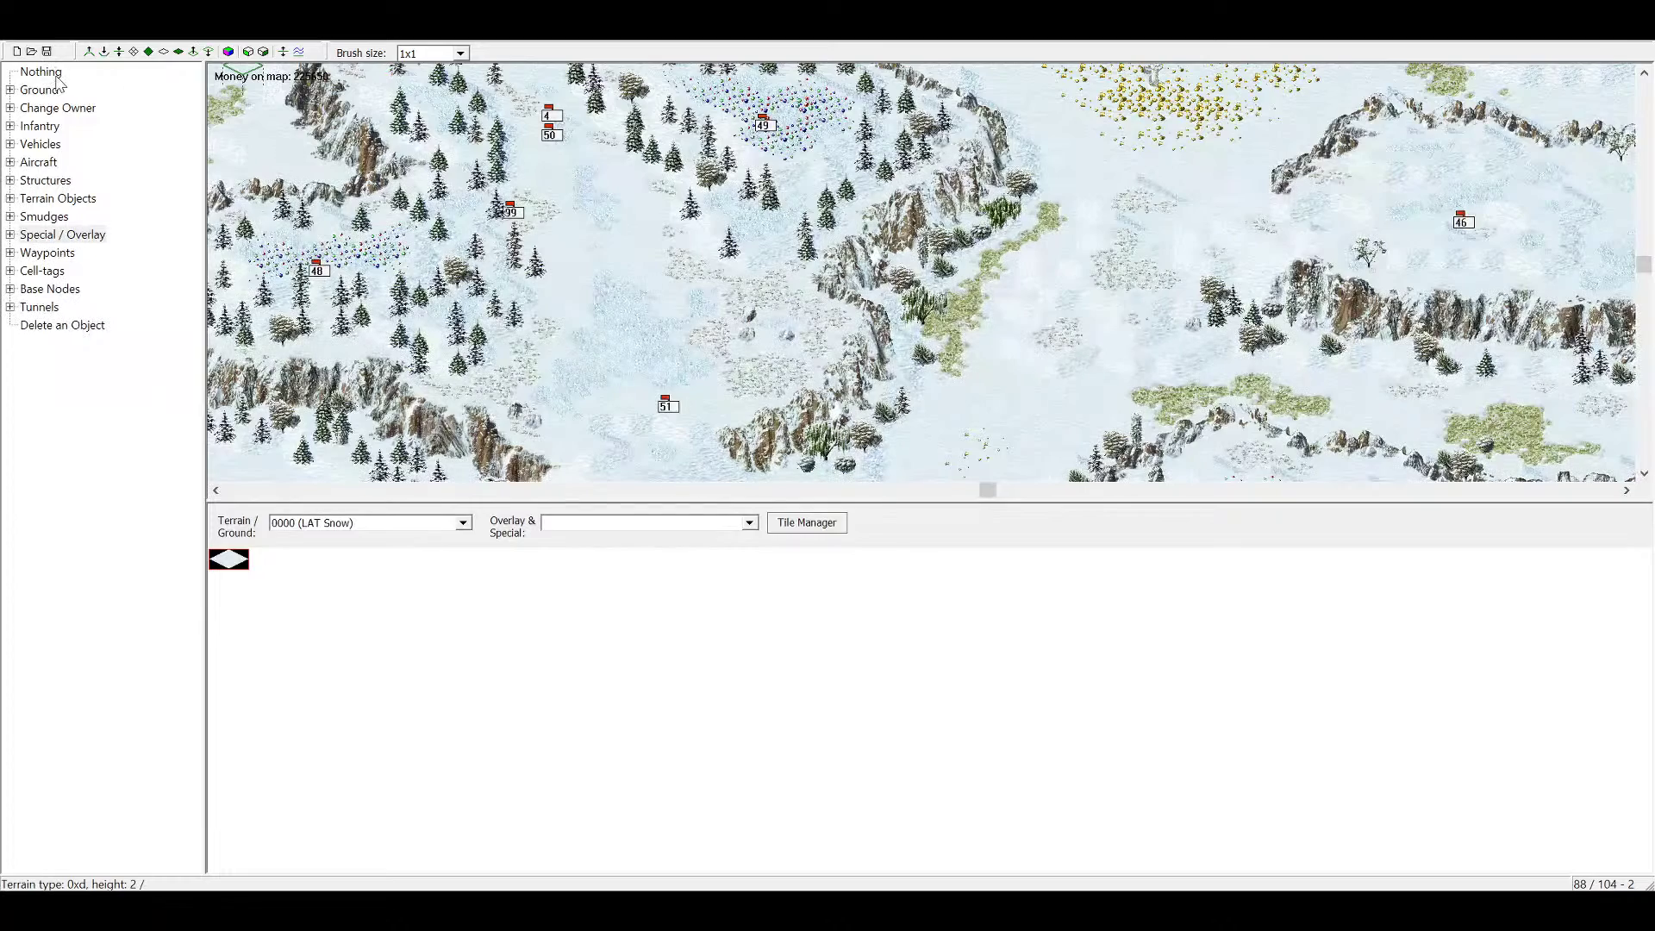
Examine the snow map's terrain and cliffs in the colour-coded tile display mode, and switch that mode off again
middle_drag(659, 234, 705, 239)
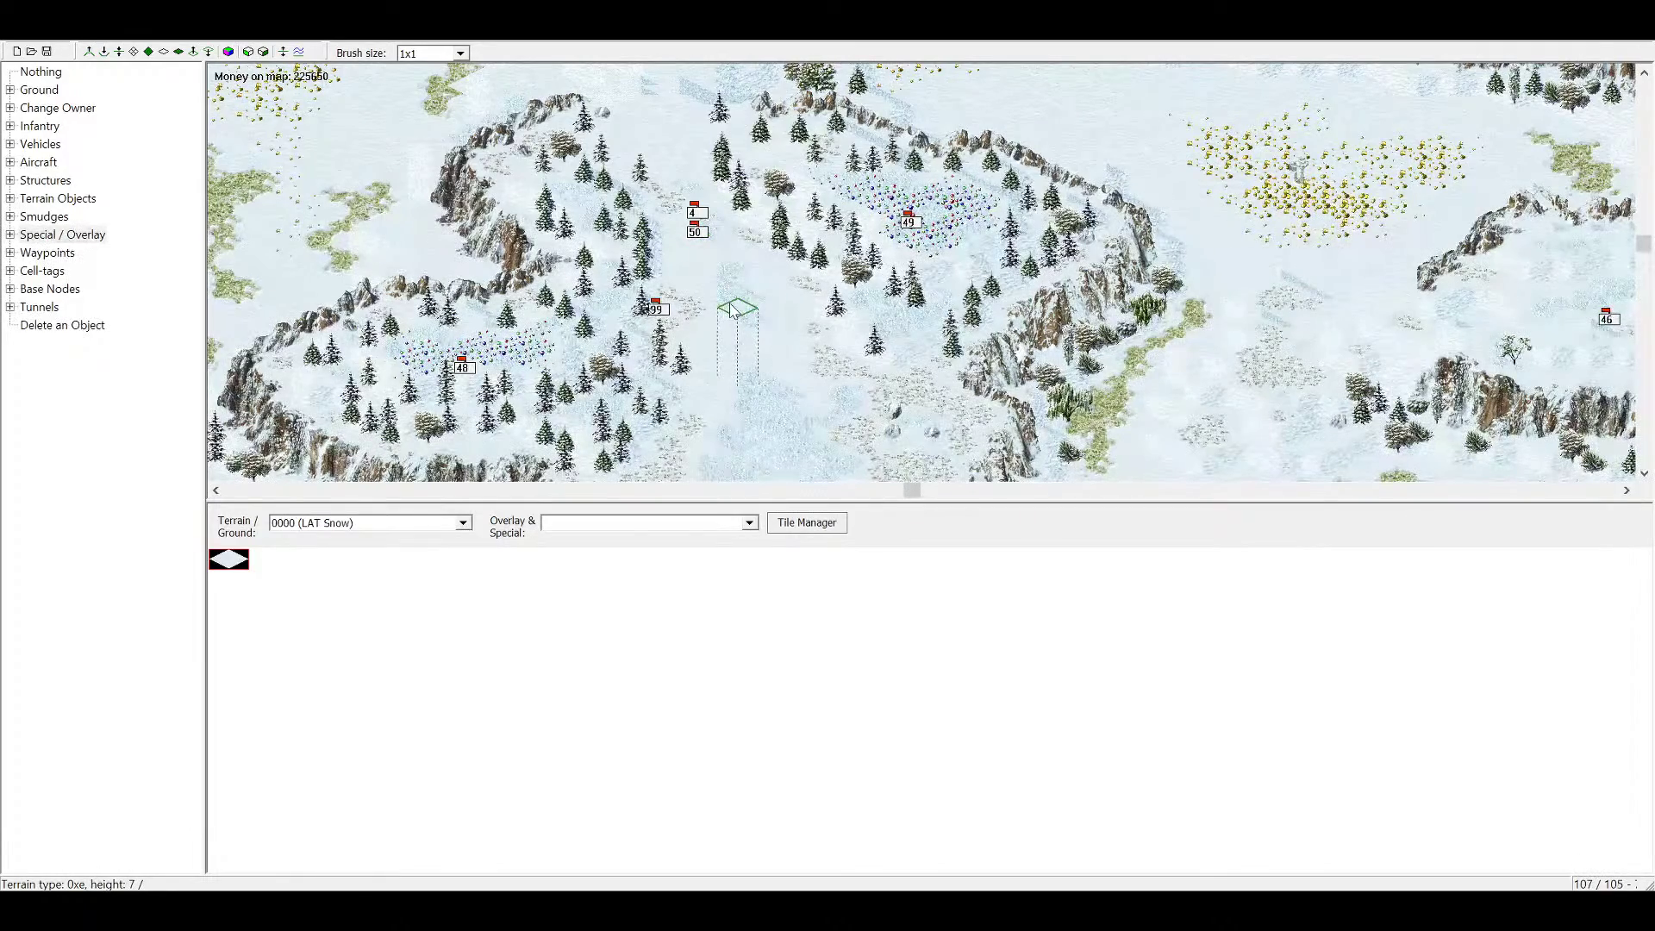
middle_drag(742, 312, 604, 216)
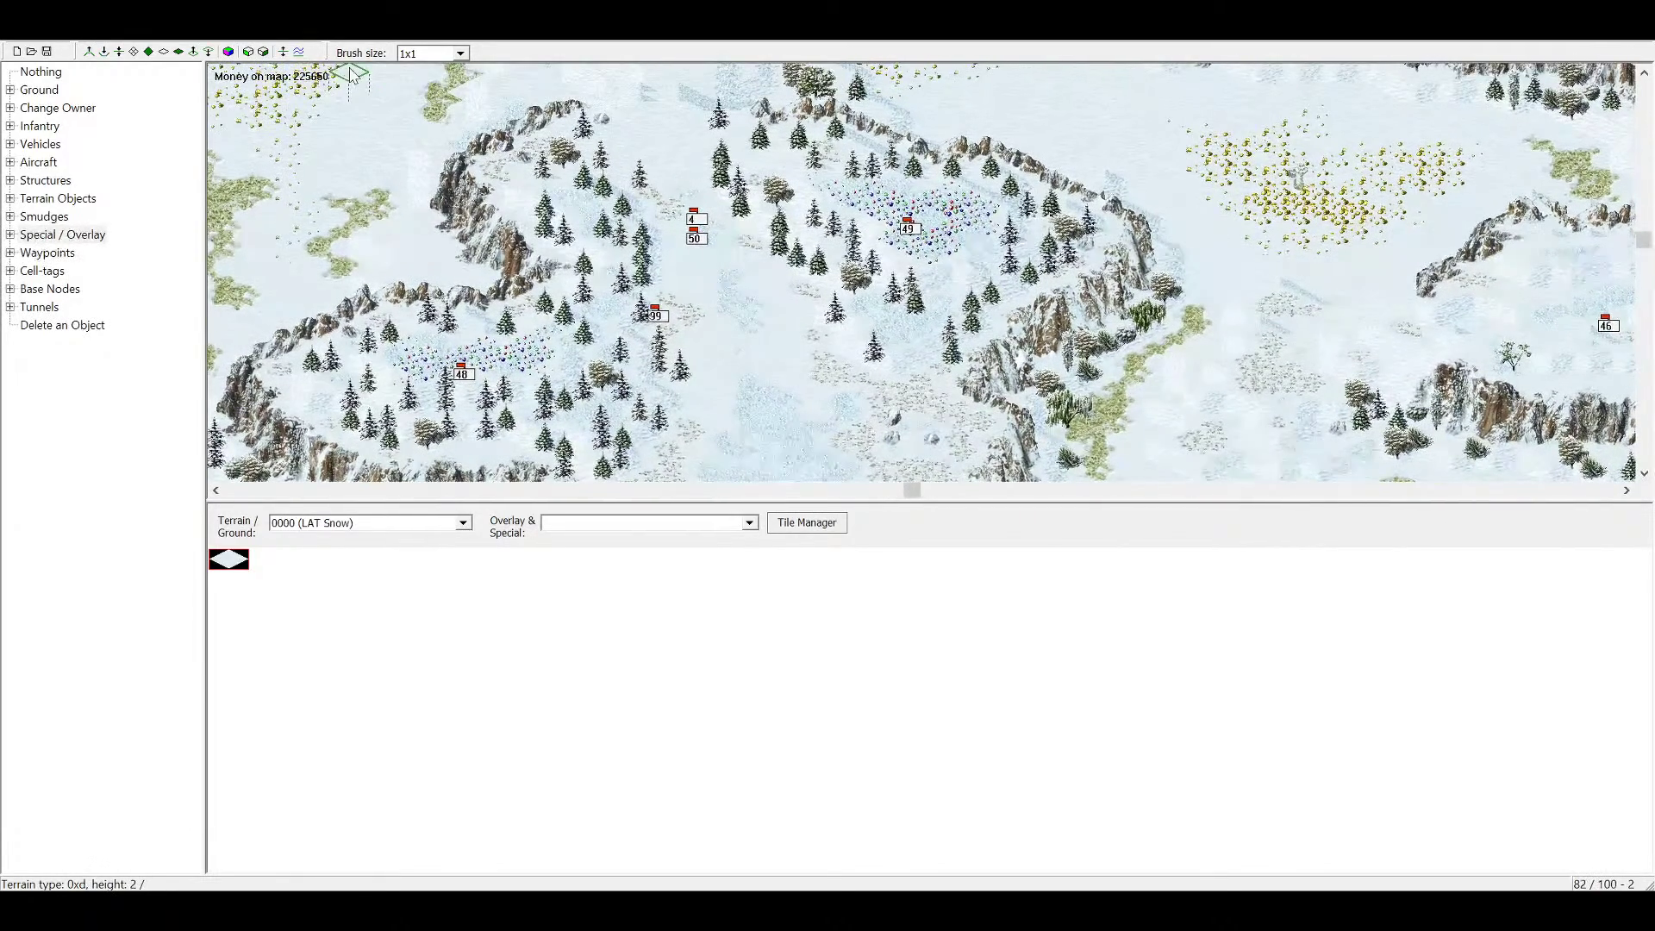
click(229, 52)
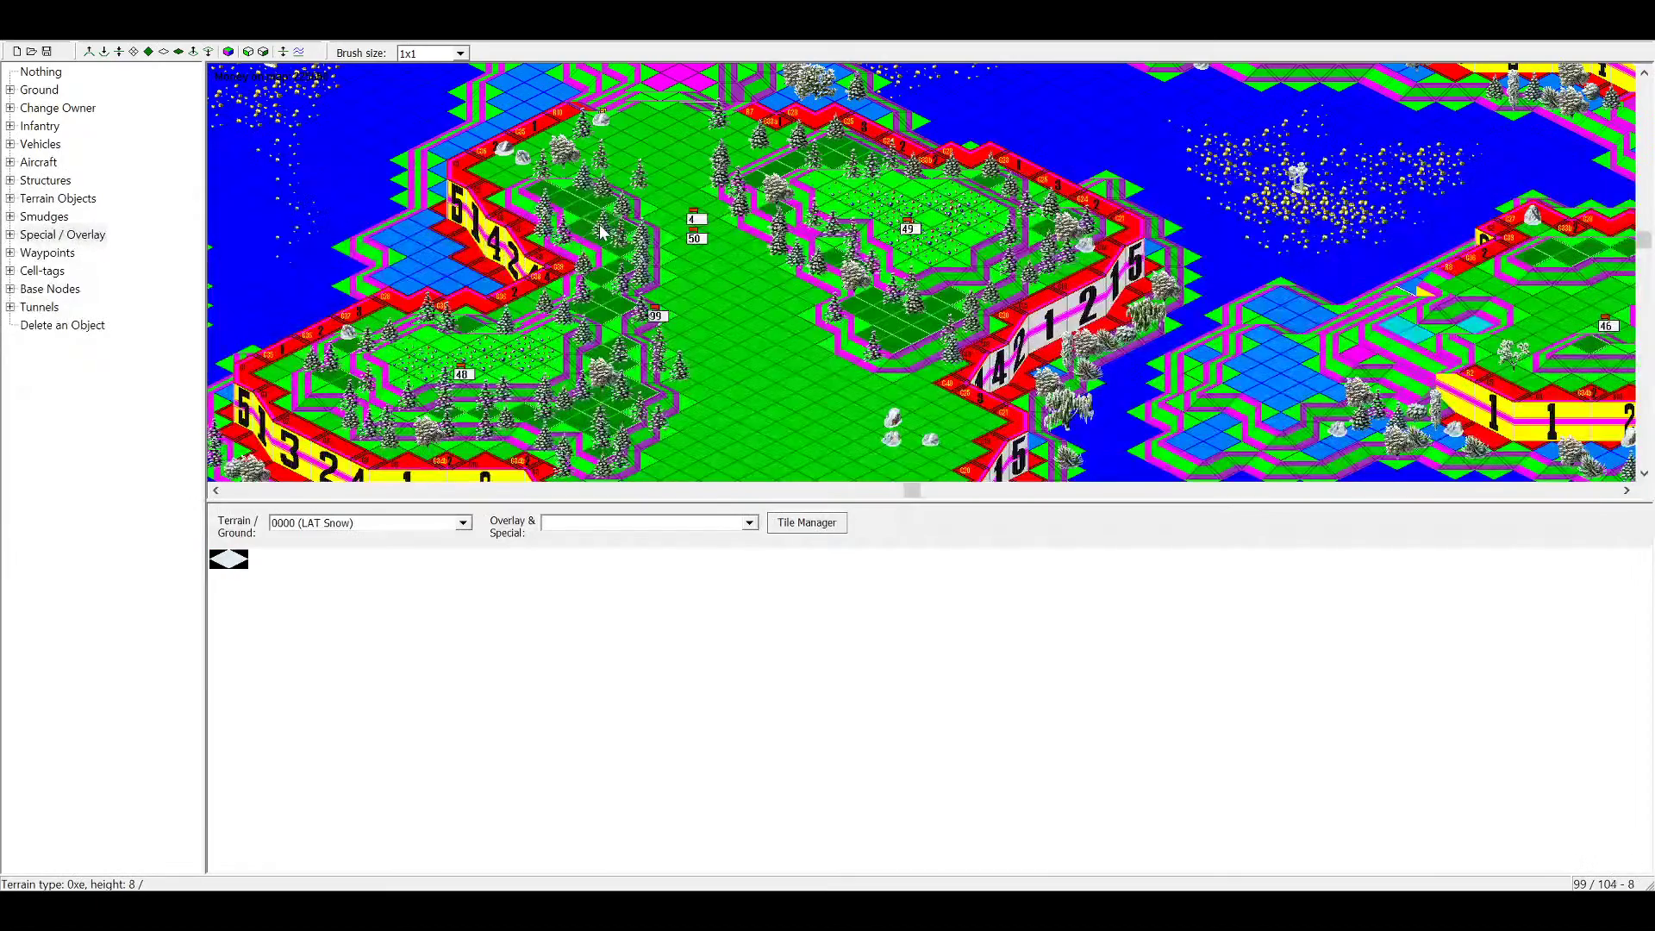
middle_drag(609, 254, 675, 172)
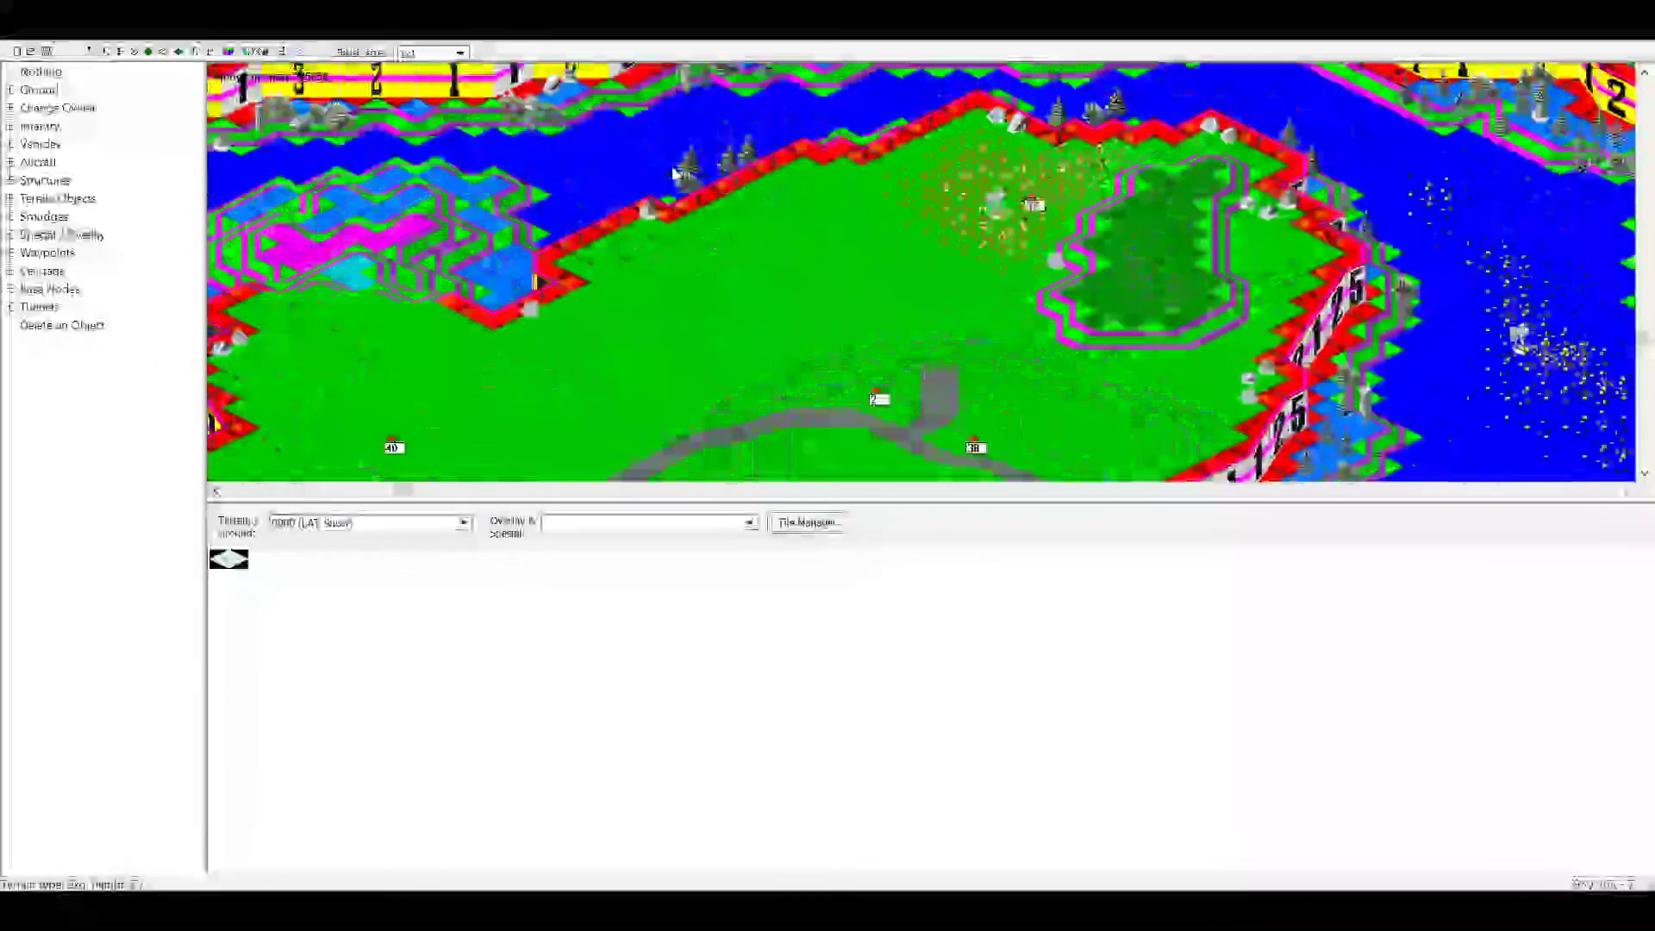
click(228, 52)
Enlarge the desert map's view by lowering the divider between the map and the tile browser
middle_drag(507, 166, 62, 47)
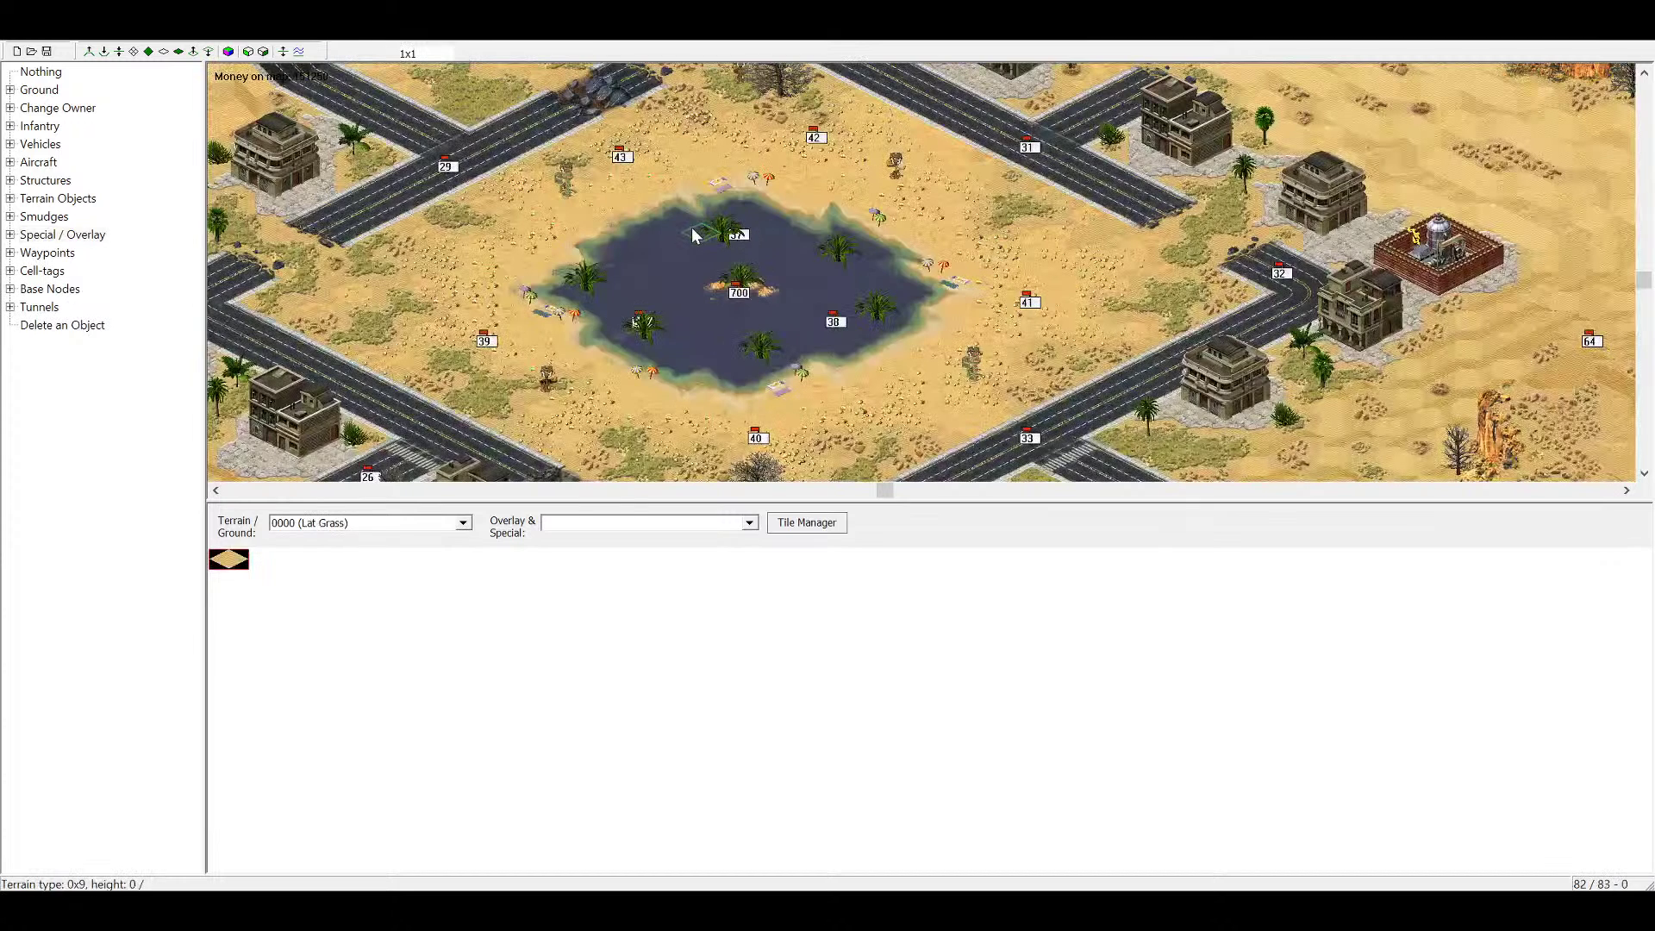
drag(884, 498, 886, 672)
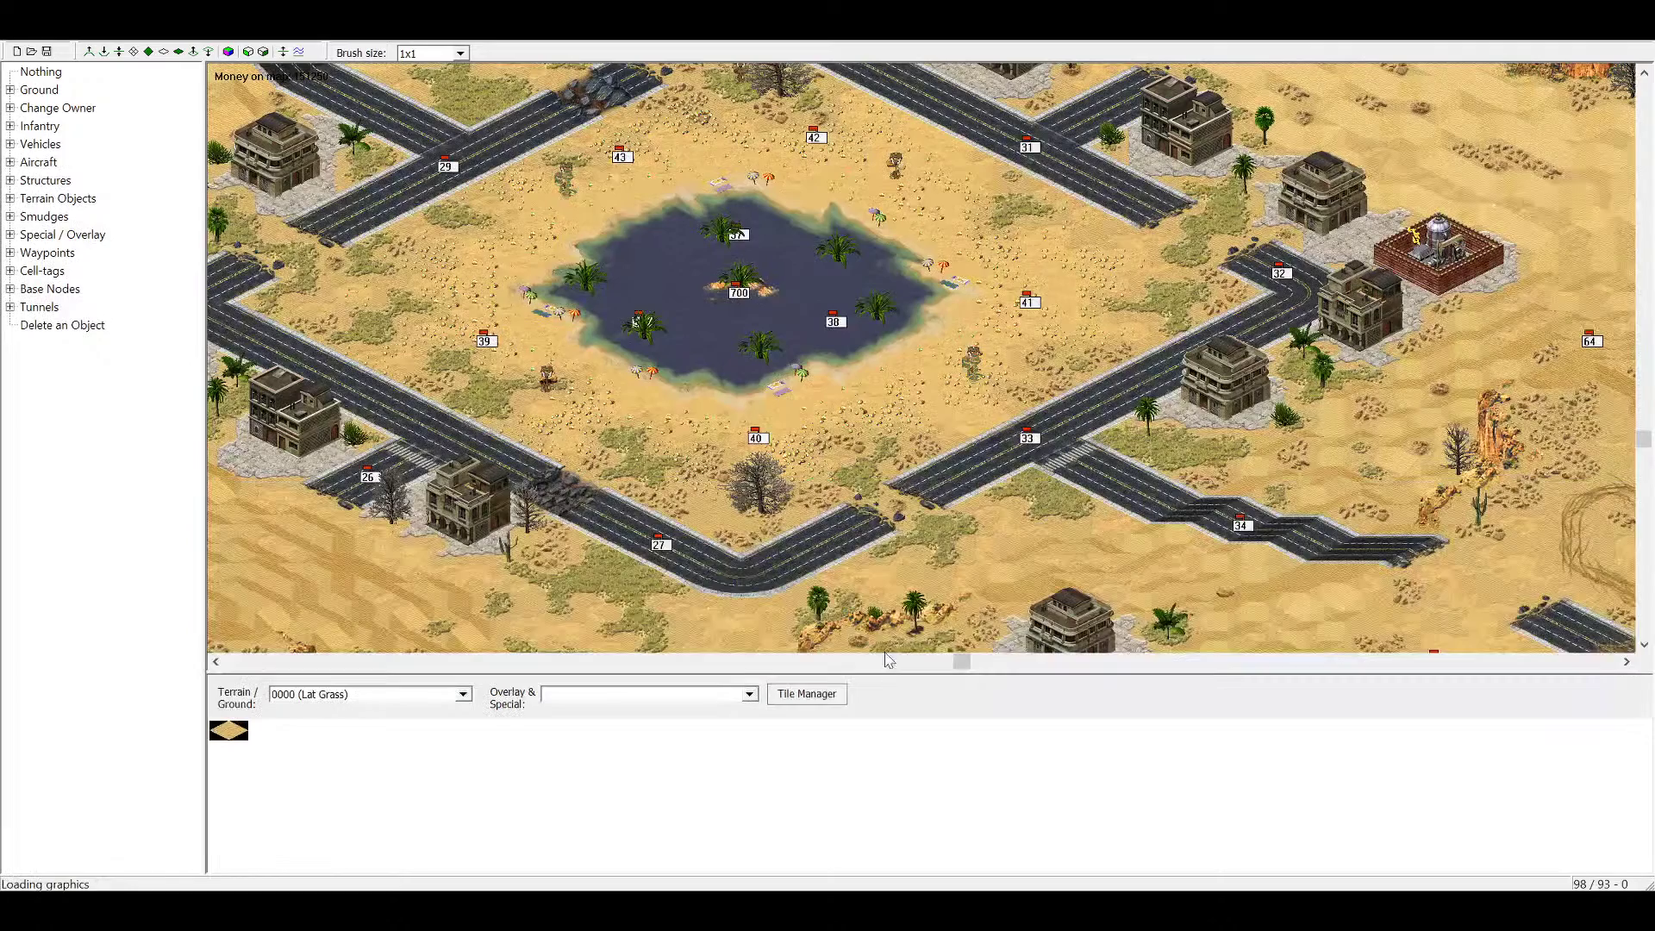
Survey the desert map from its north-western corner to its eastern edge and back to the central lake
middle_click(545, 346)
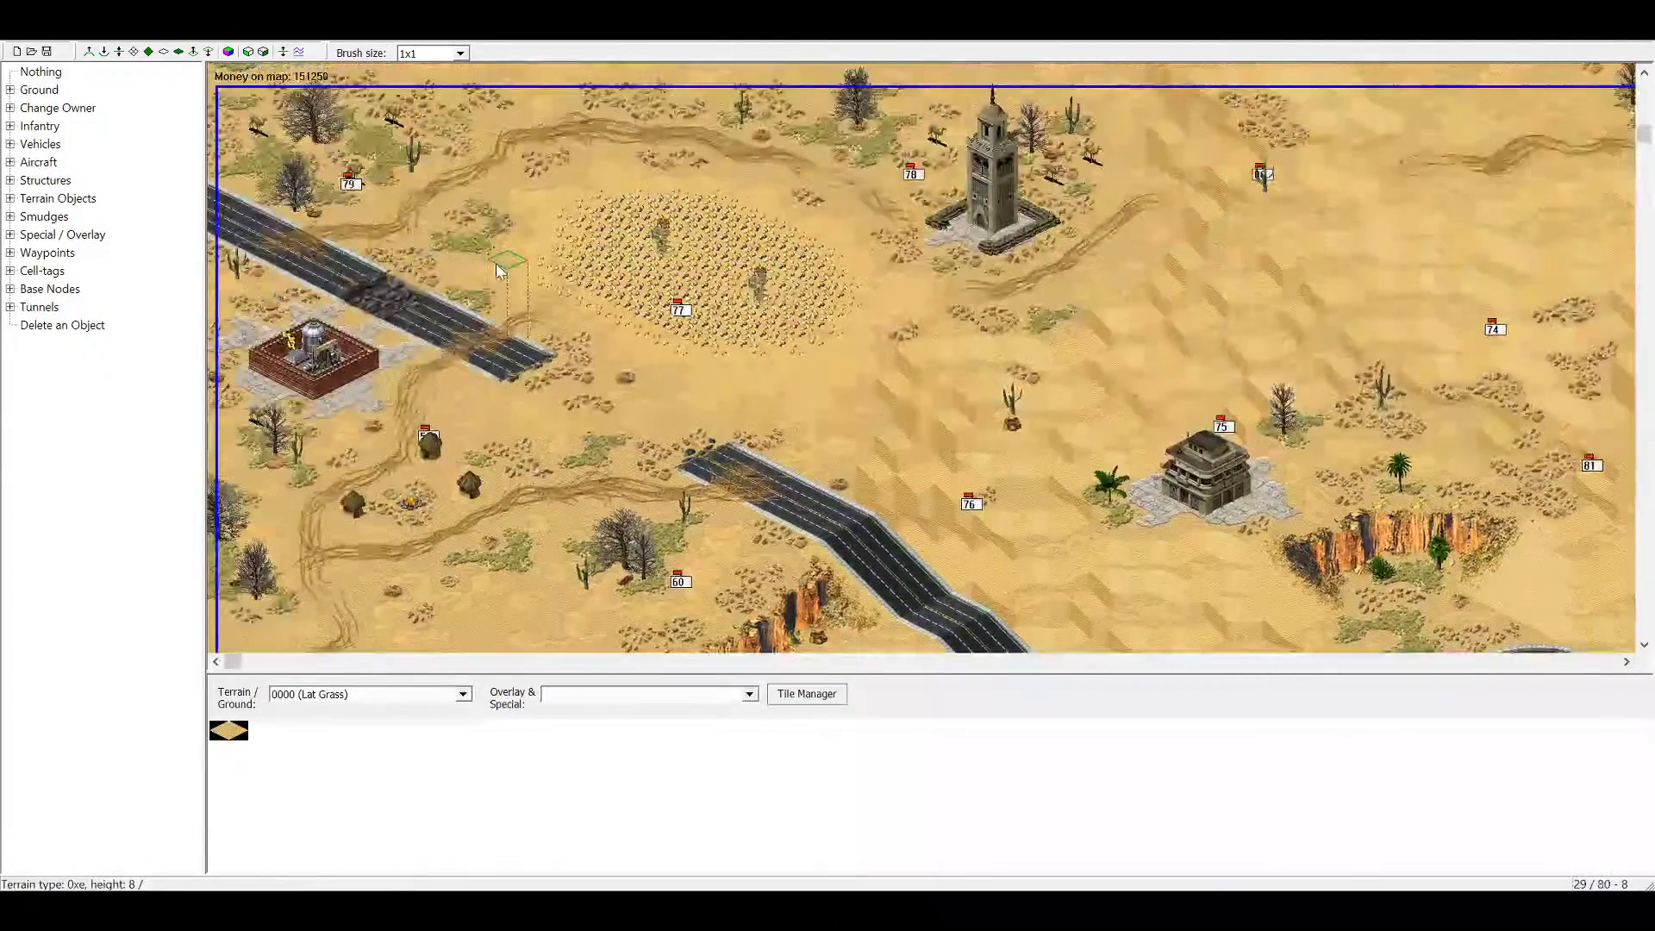
middle_click(874, 318)
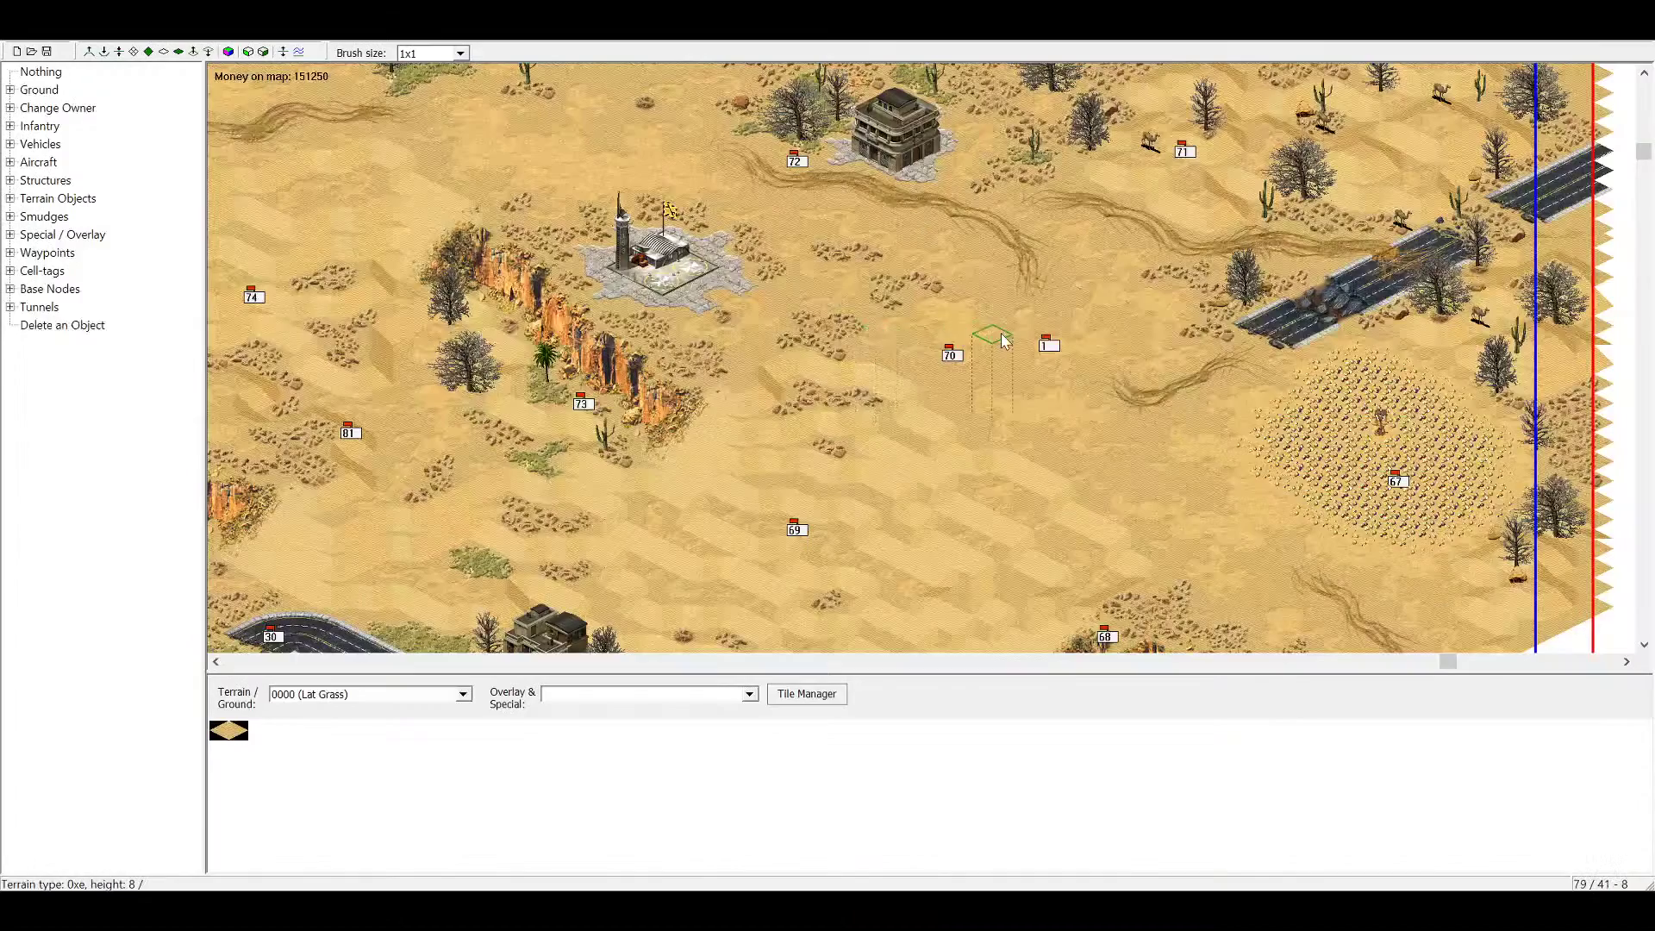
middle_click(756, 306)
middle_click(757, 306)
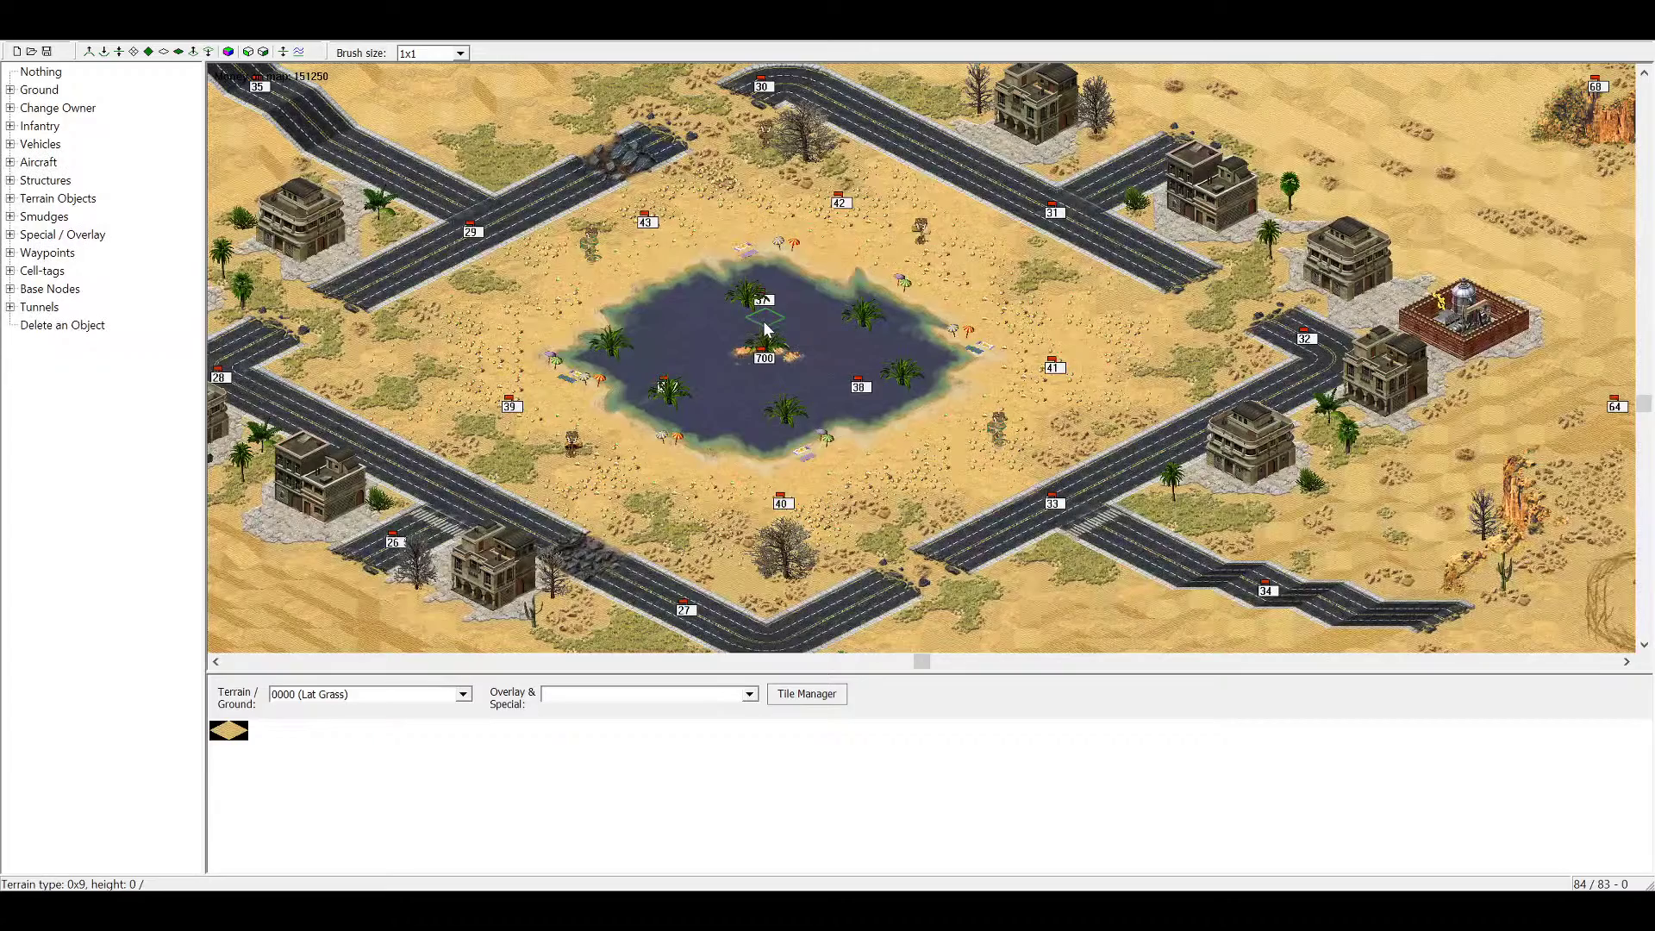
scroll(764, 327, down, 1)
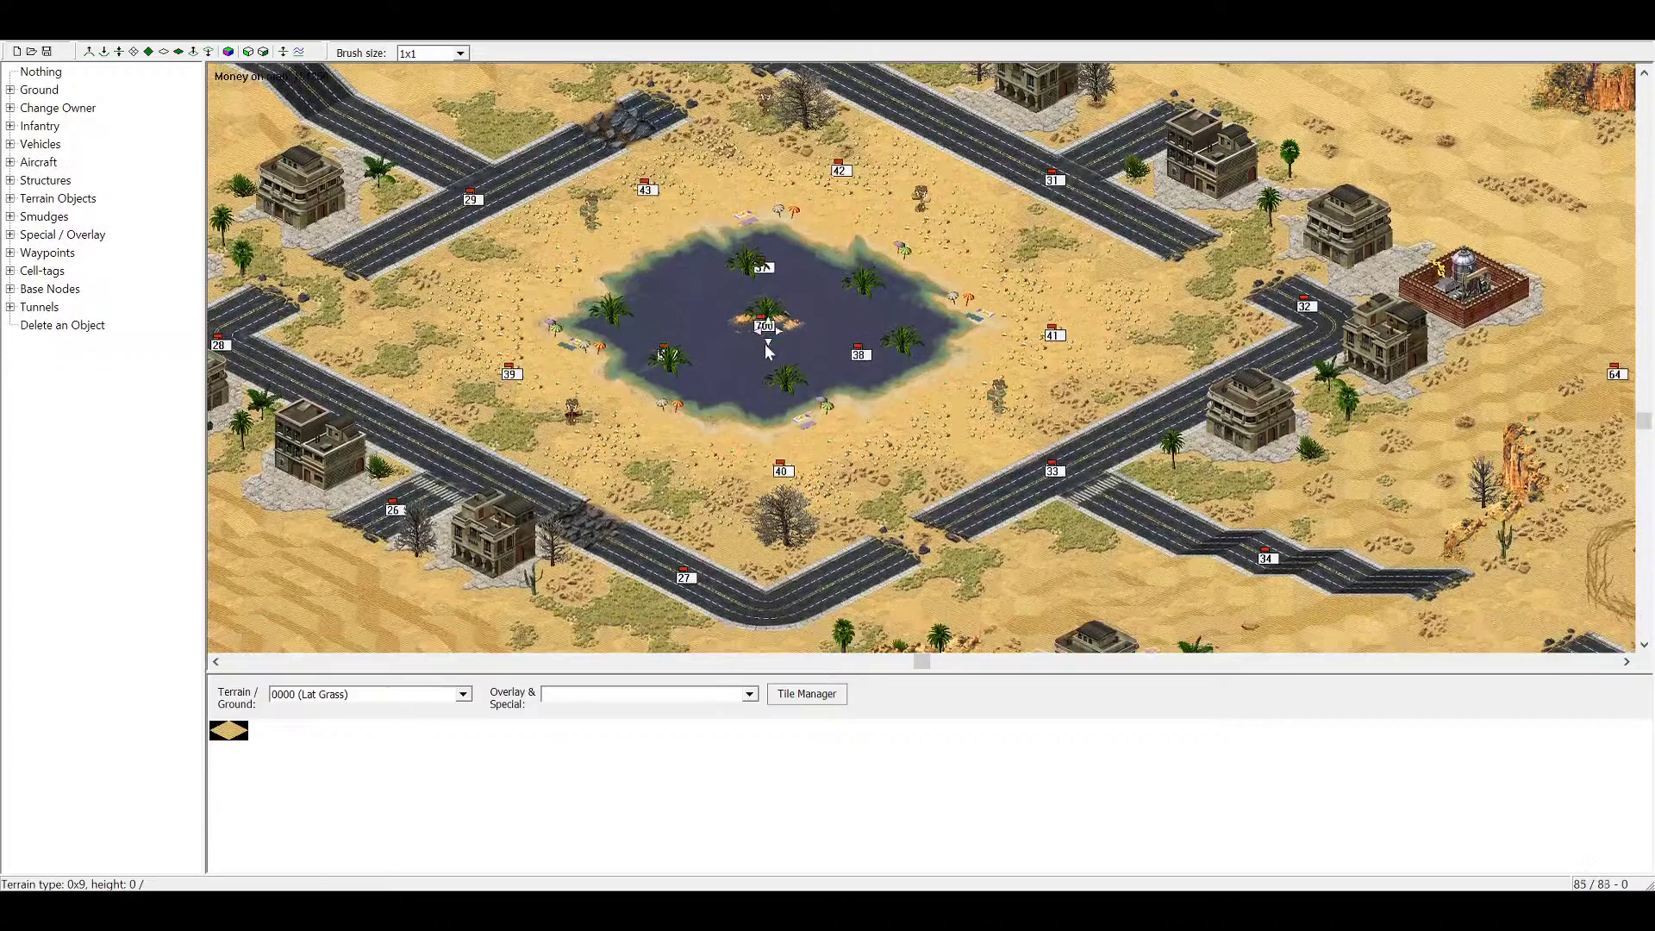
Examine the desert map's terrain heights and cliffs in the colour-coded tile display mode, and switch that mode off again
click(228, 53)
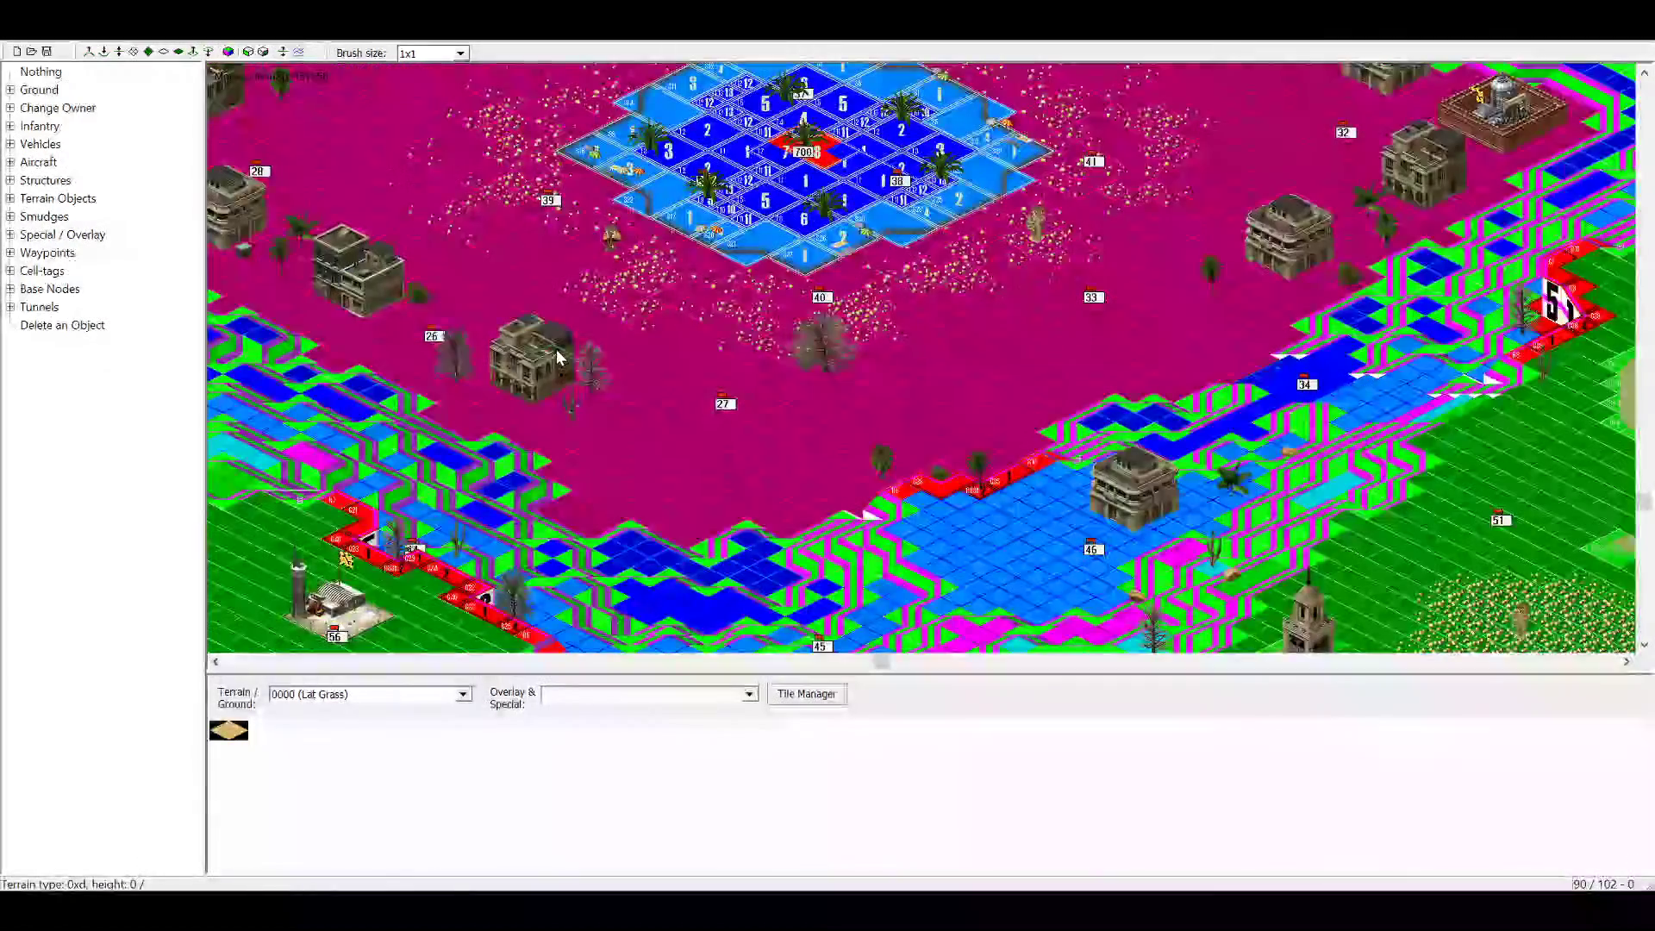
mouse_move(557, 357)
middle_down()
mouse_move(486, 358)
mouse_move(559, 356)
mouse_move(486, 390)
mouse_move(562, 375)
middle_up()
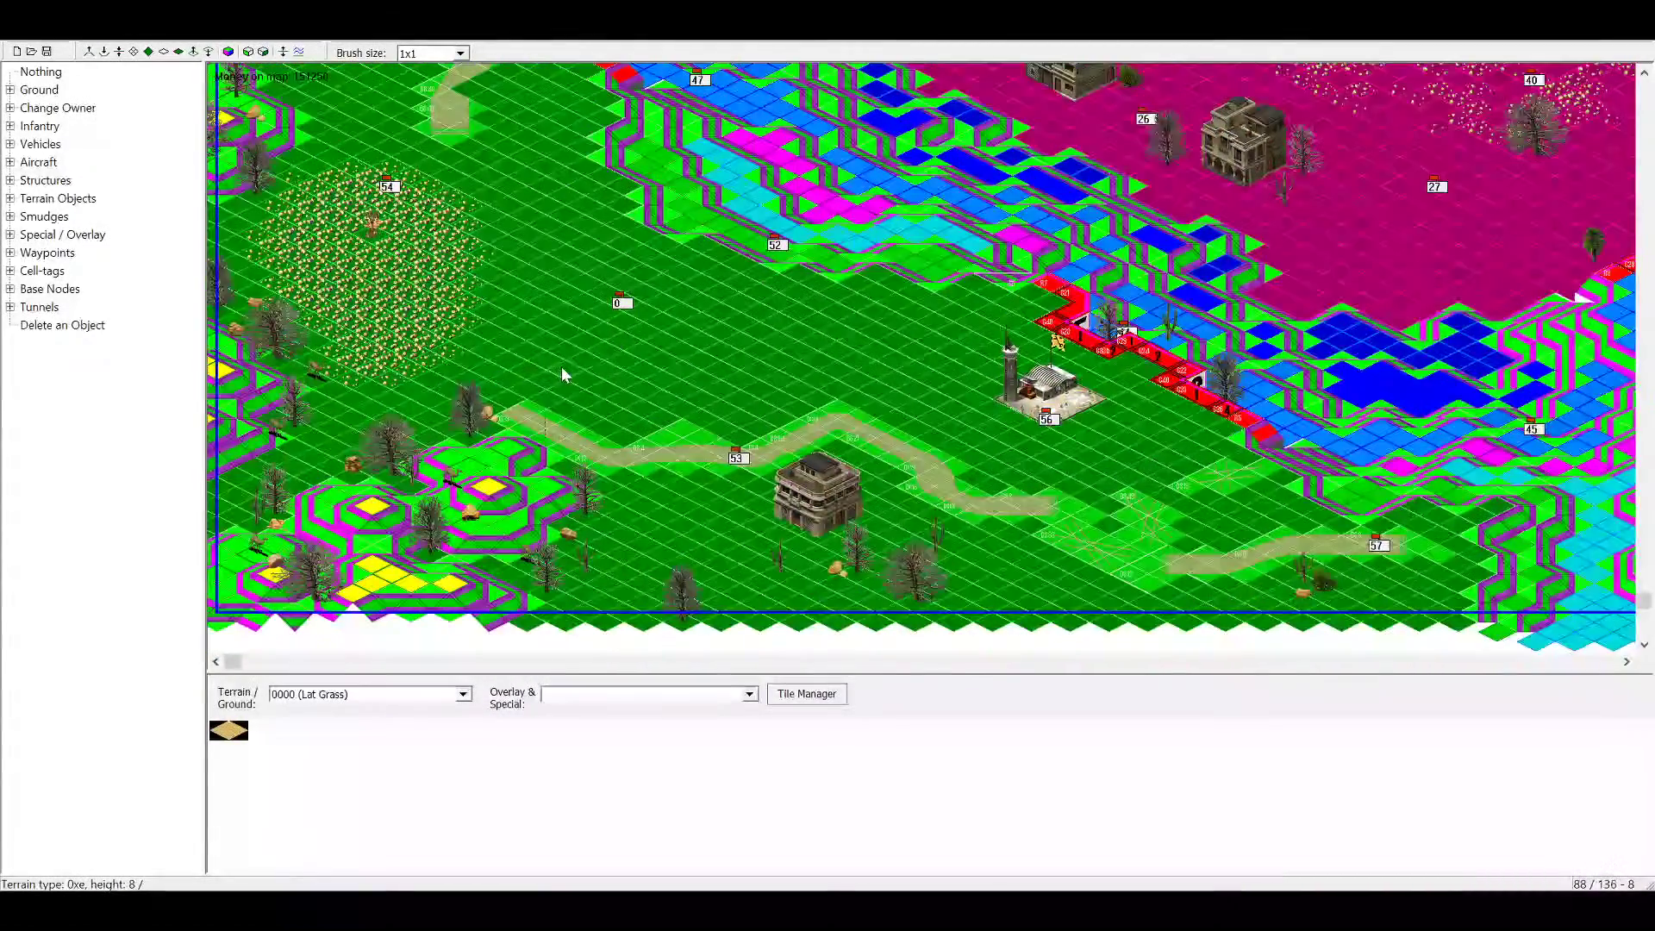
scroll(562, 375, up, 5)
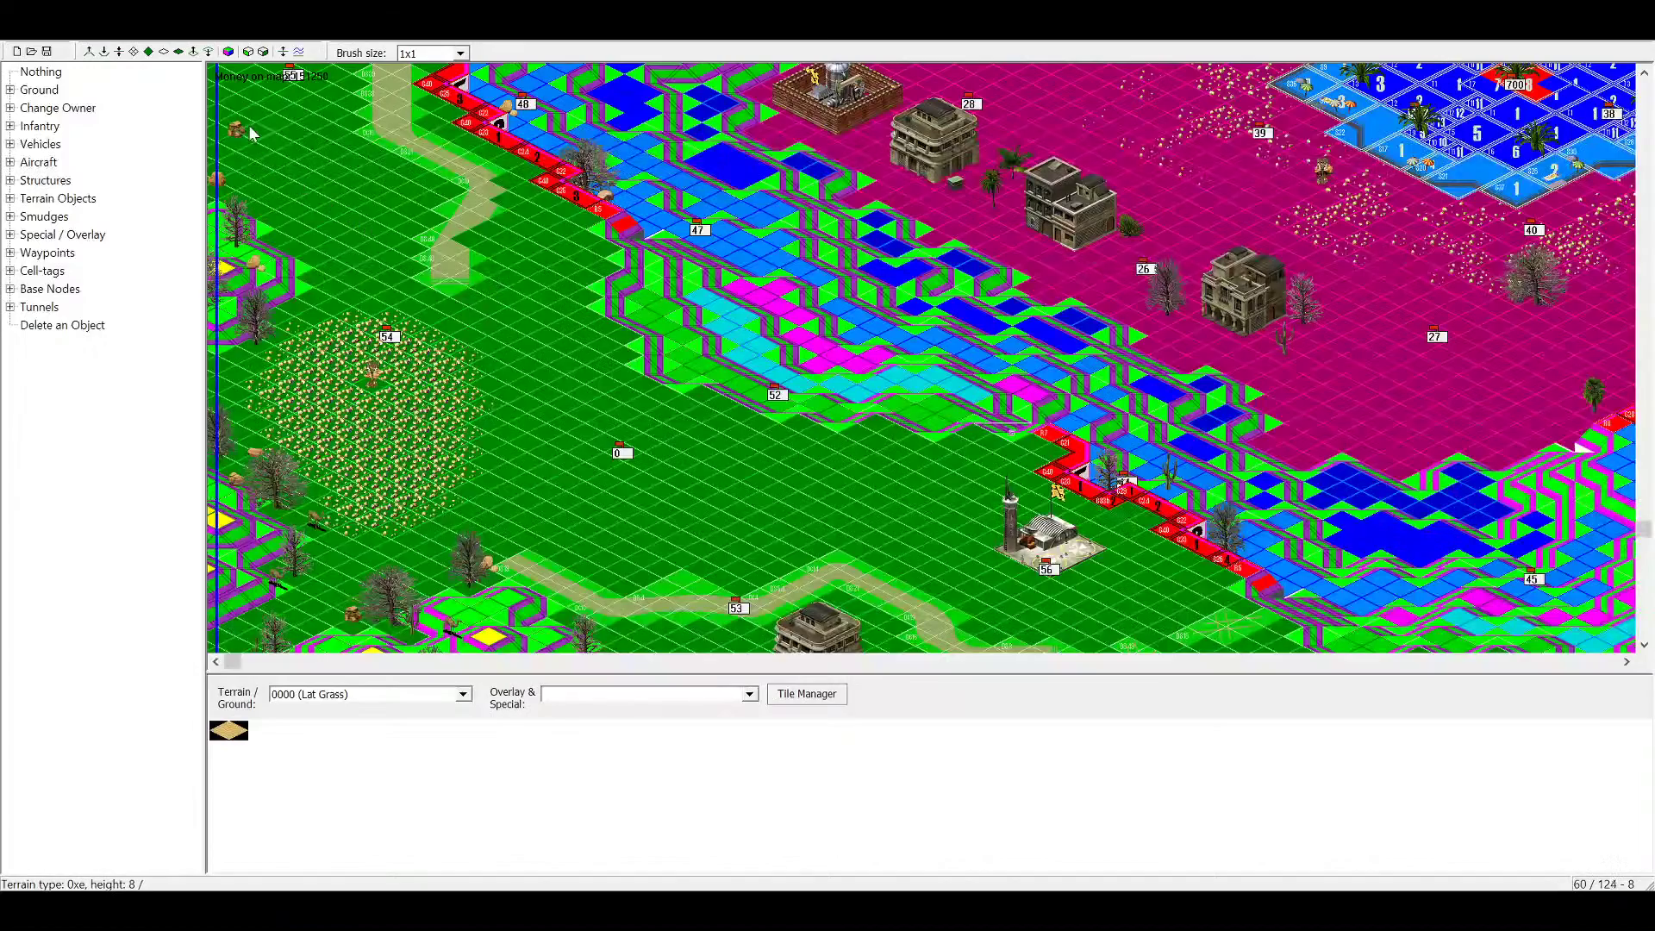
right_drag(417, 572, 534, 198)
click(228, 52)
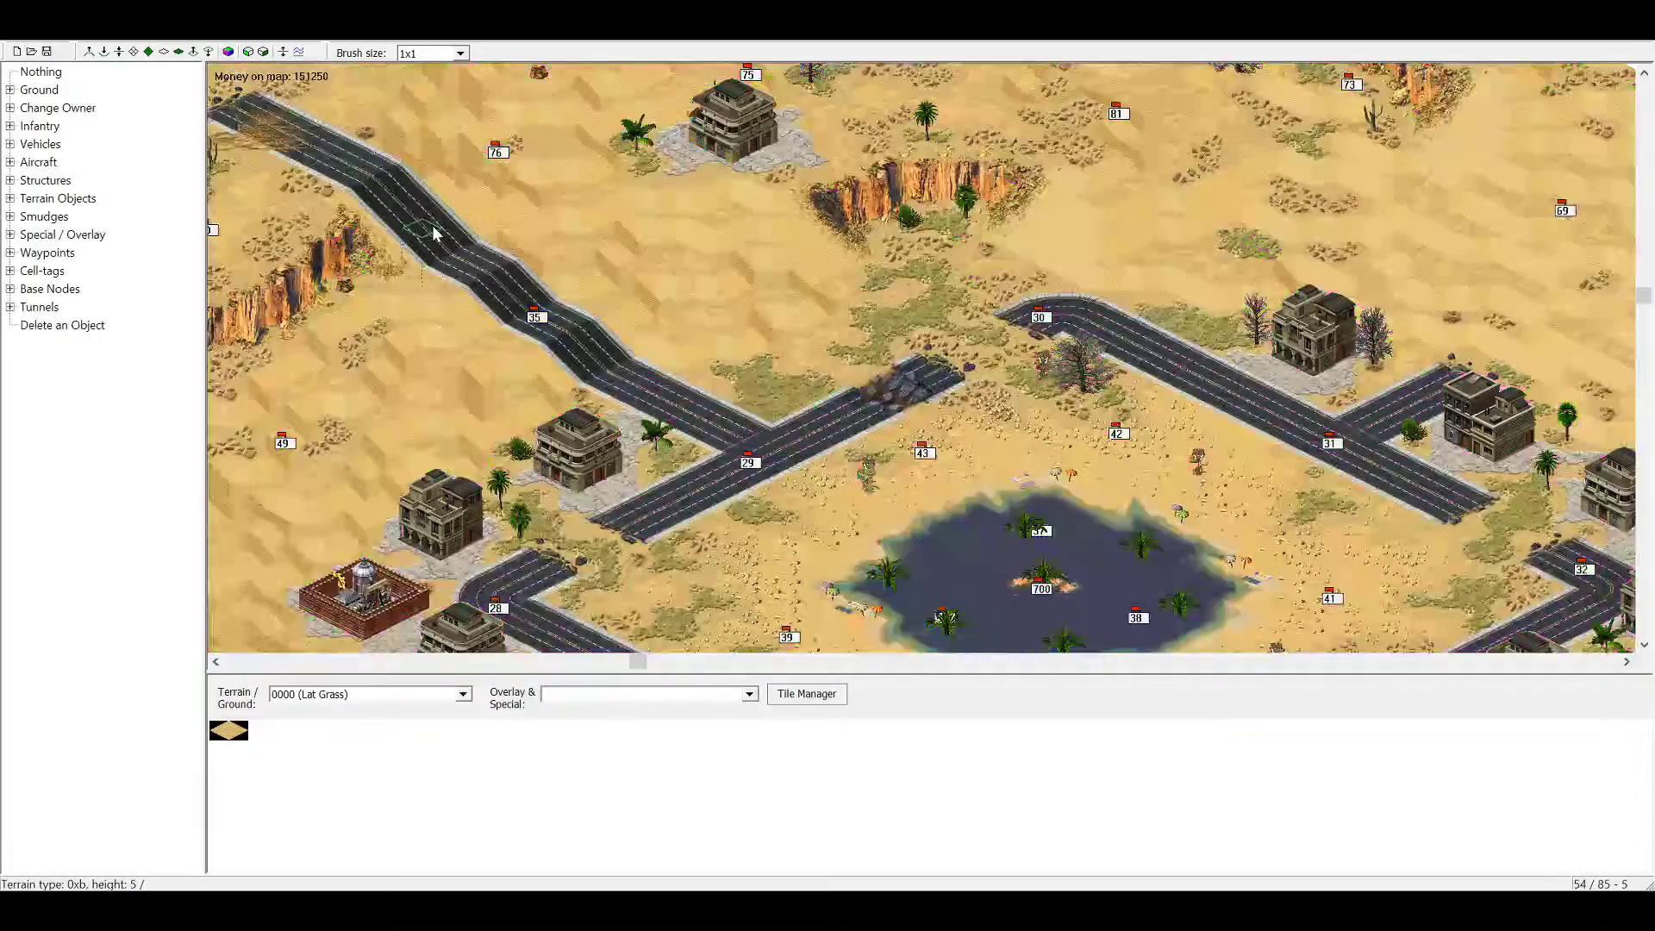
right_drag(434, 233, 608, 401)
right_drag(693, 431, 626, 348)
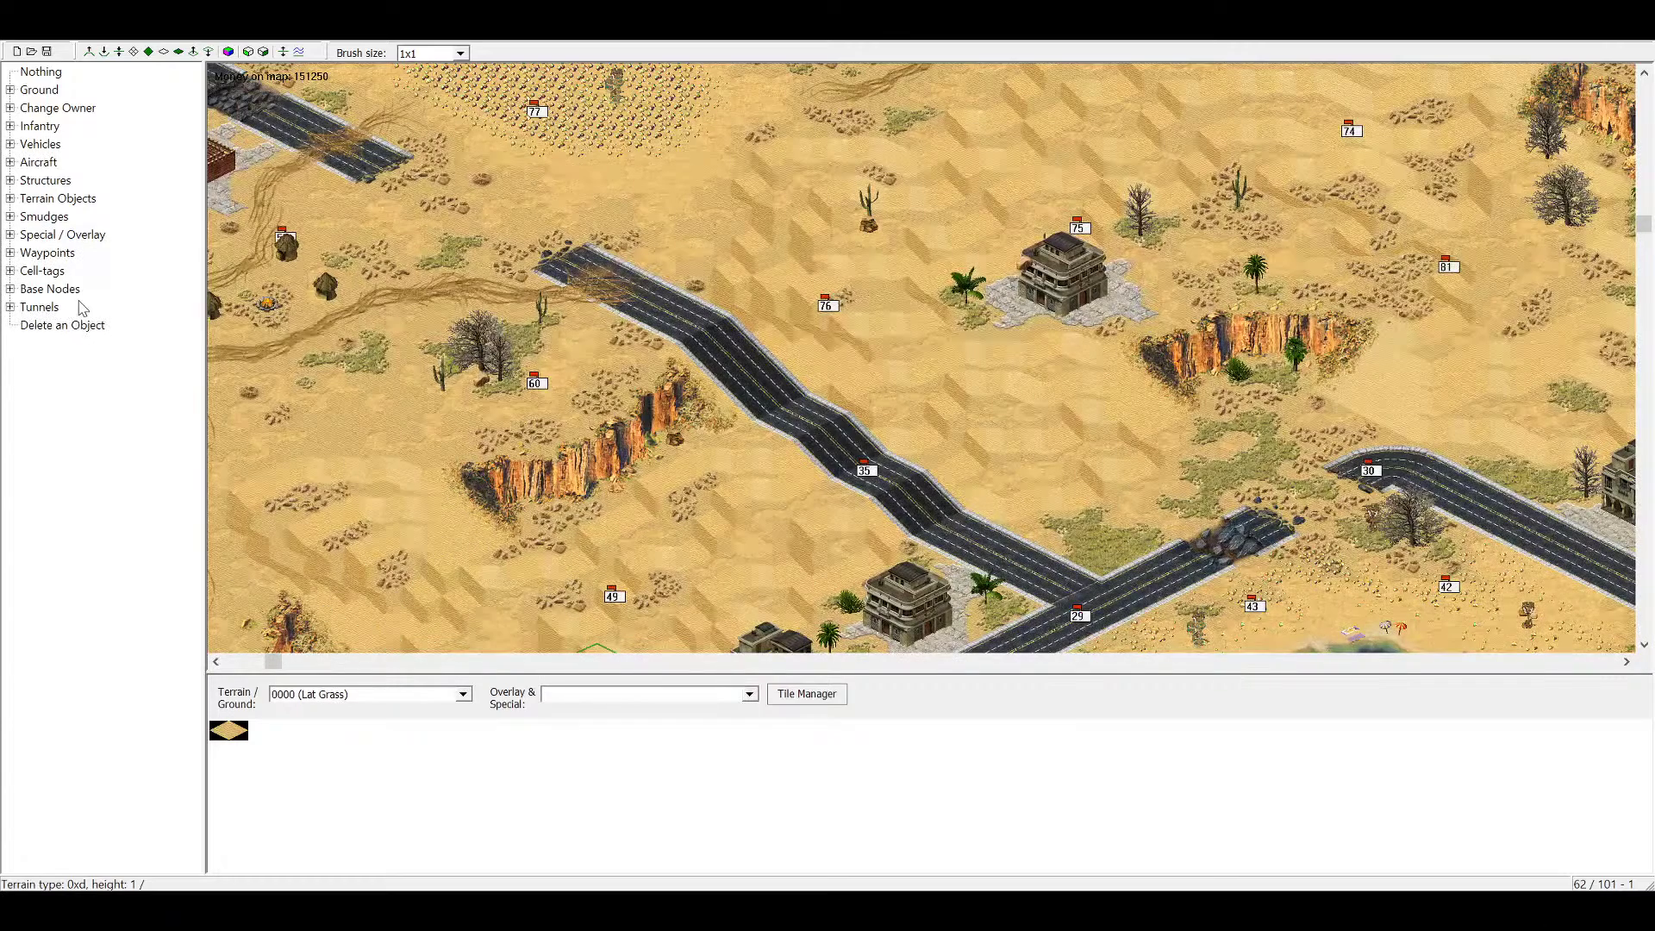
Place random trees from Terrain Objects one by one along the foot of the cliff beside waypoint 68
key(Tab)
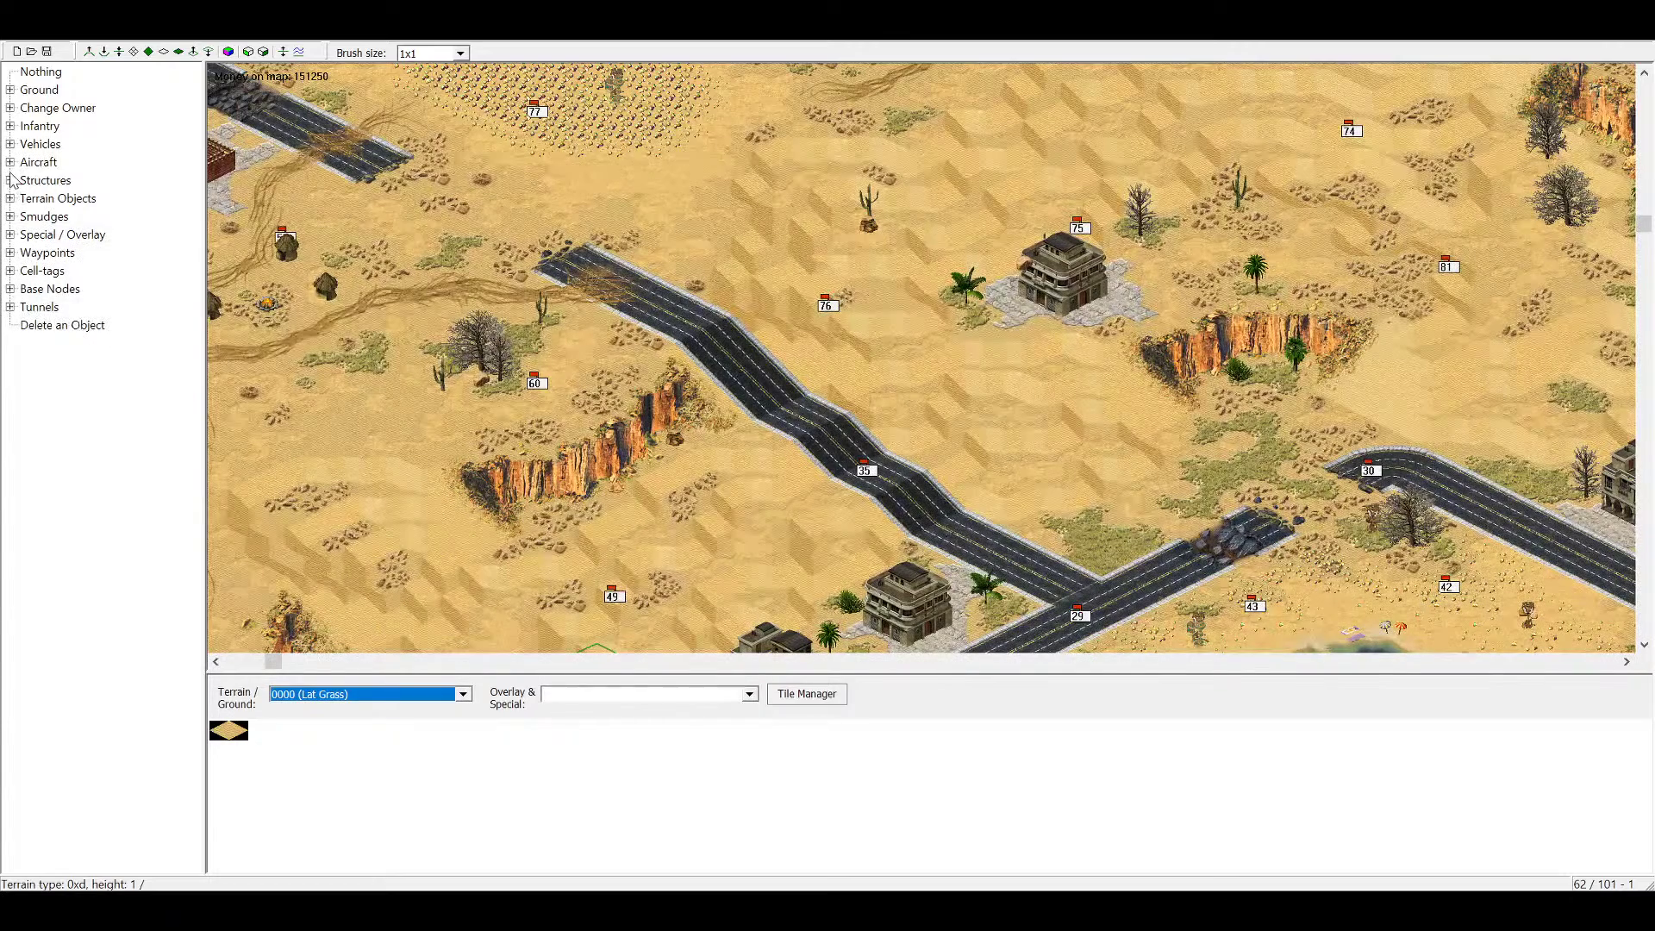
click(13, 199)
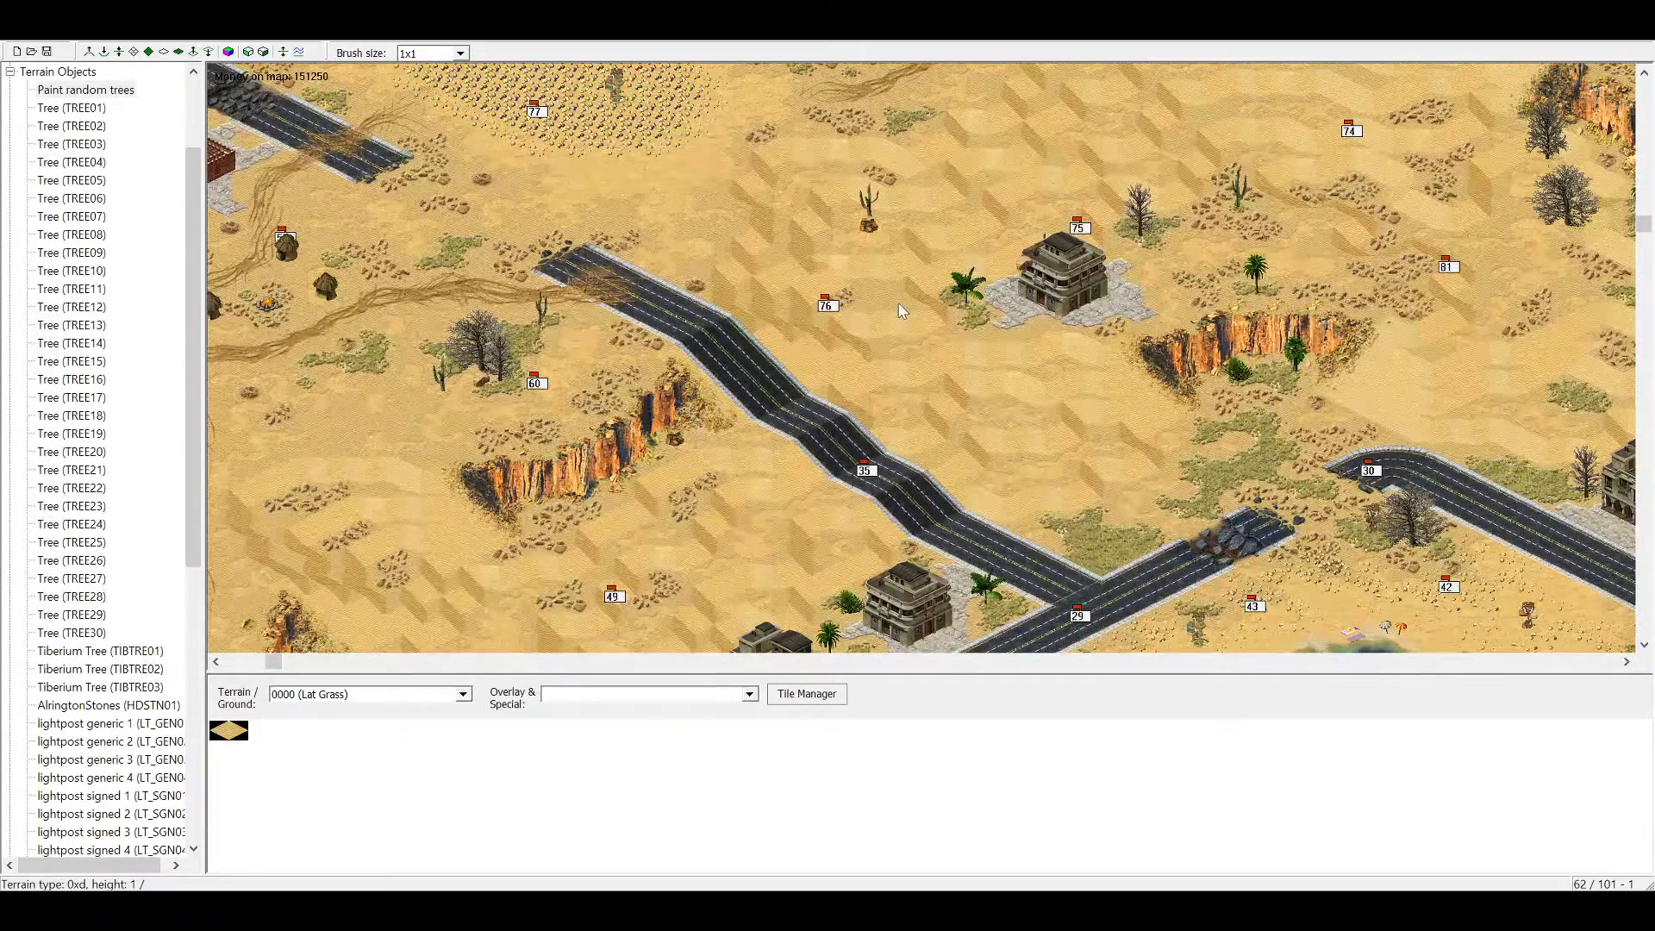
right_drag(813, 343, 1134, 335)
click(1127, 336)
click(1106, 332)
click(1087, 348)
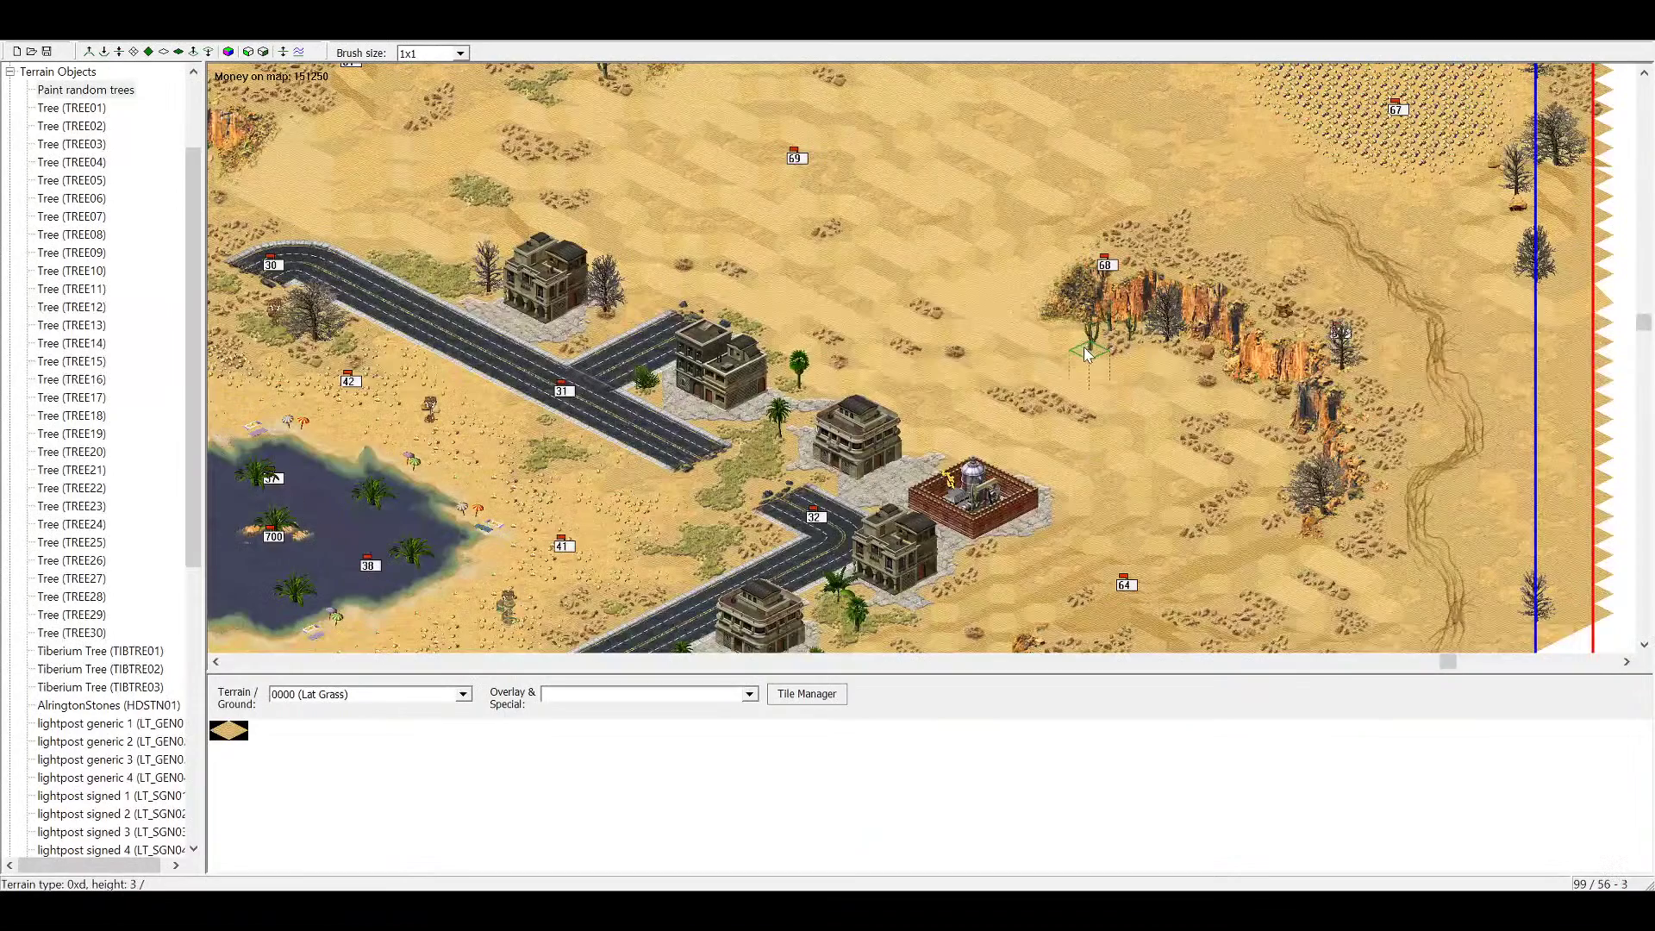
click(1047, 352)
click(1086, 373)
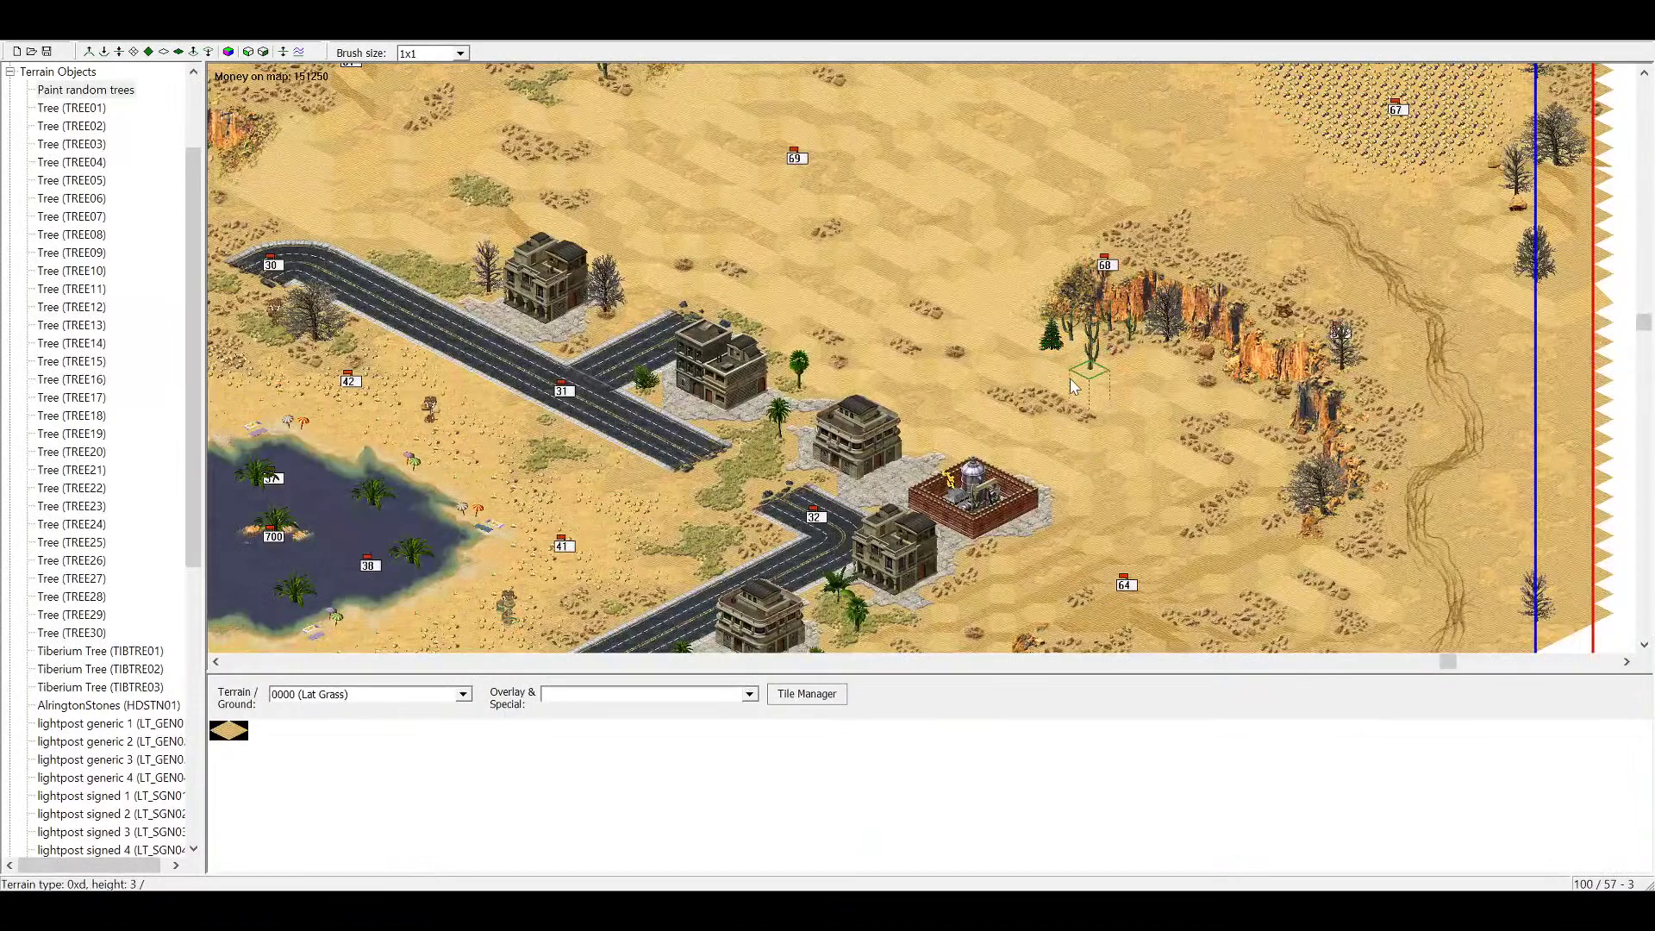
click(1188, 375)
click(1205, 379)
click(1186, 352)
click(1140, 335)
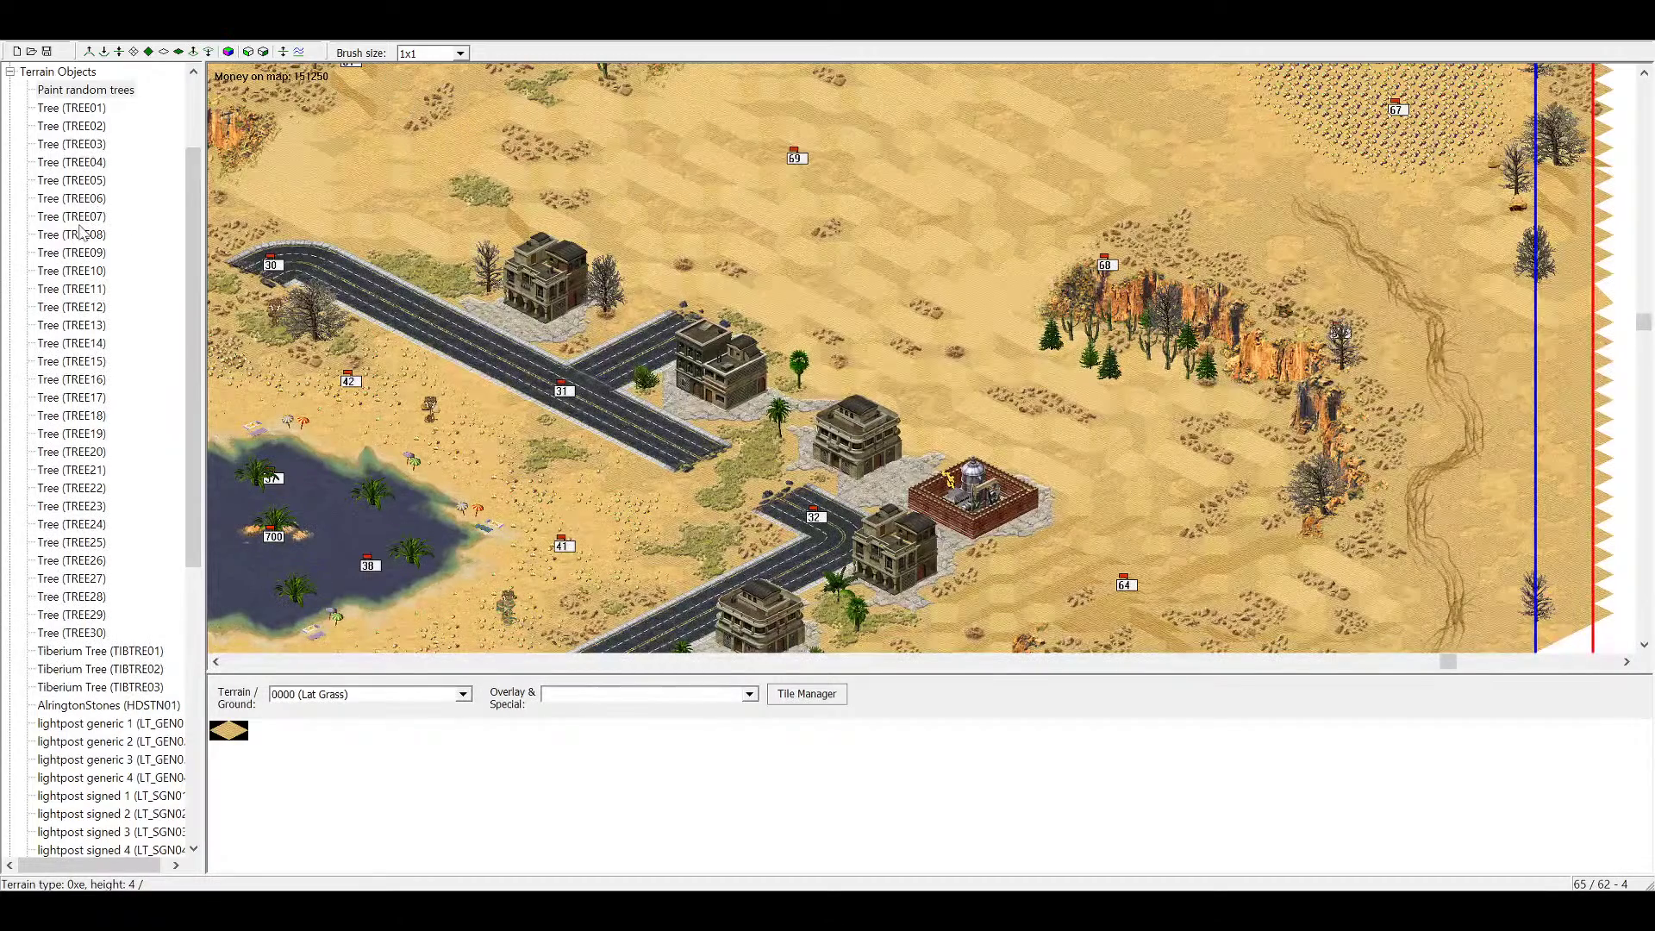
Paint more random trees behind the cliff beside waypoint 68 and around its south-eastern end
click(86, 91)
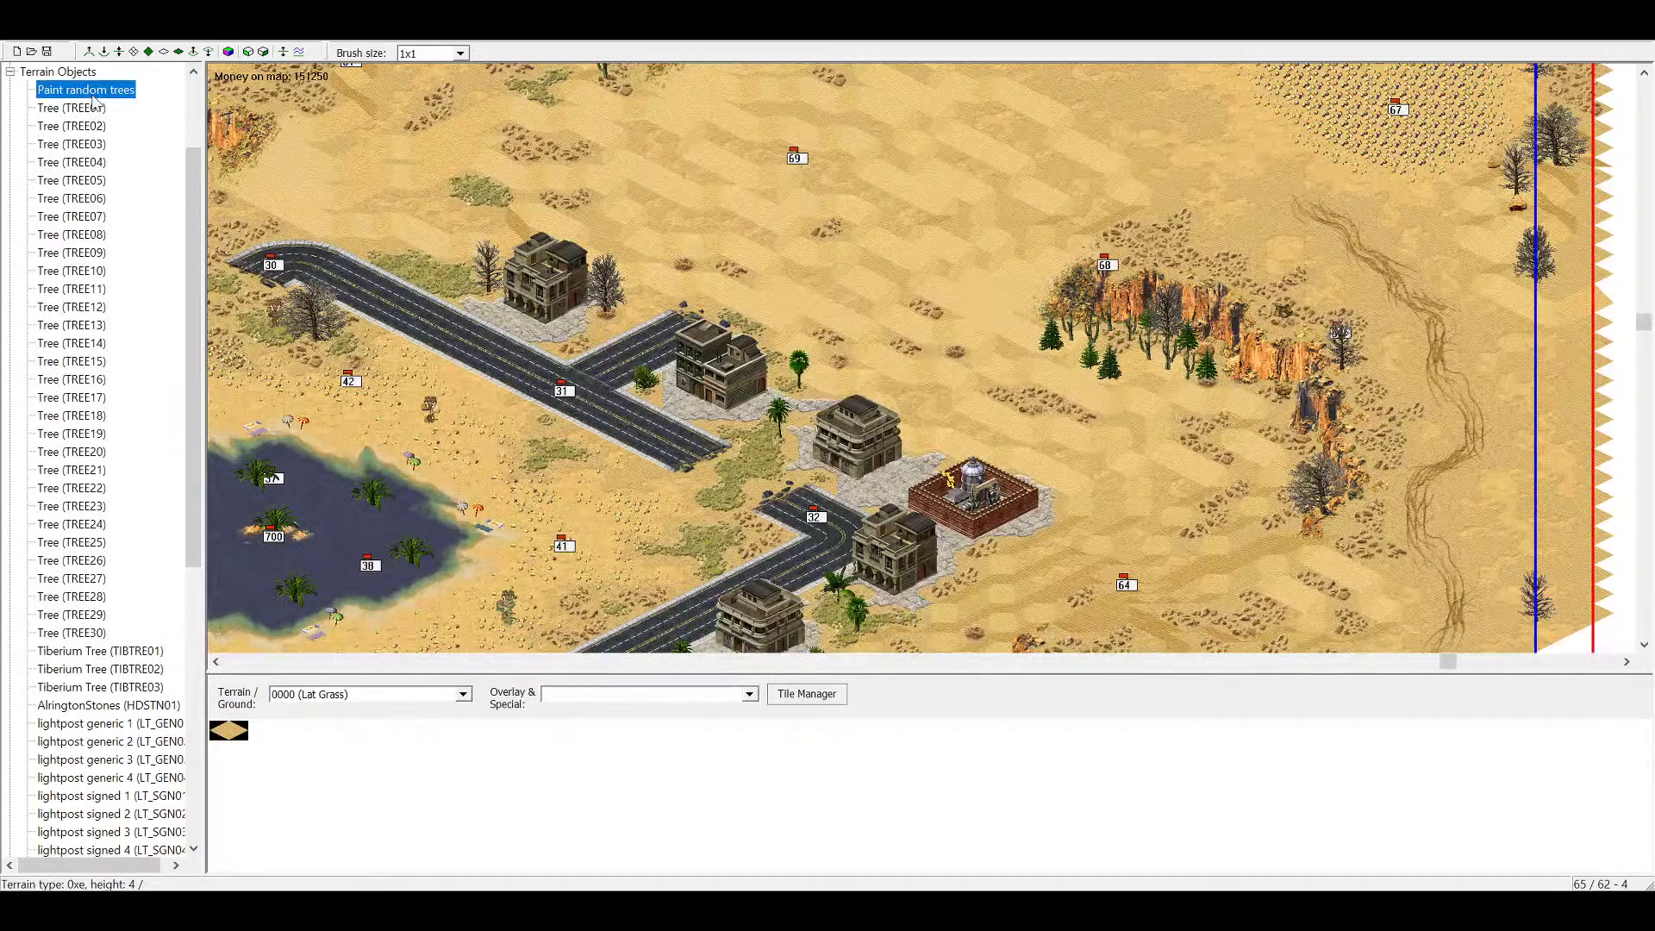
click(792, 356)
mouse_move(1282, 398)
mouse_down()
mouse_move(1260, 432)
mouse_move(1255, 509)
mouse_move(1211, 450)
mouse_move(1248, 369)
mouse_move(1147, 357)
mouse_move(1105, 272)
mouse_move(1172, 266)
mouse_move(1274, 304)
mouse_move(1413, 395)
mouse_up()
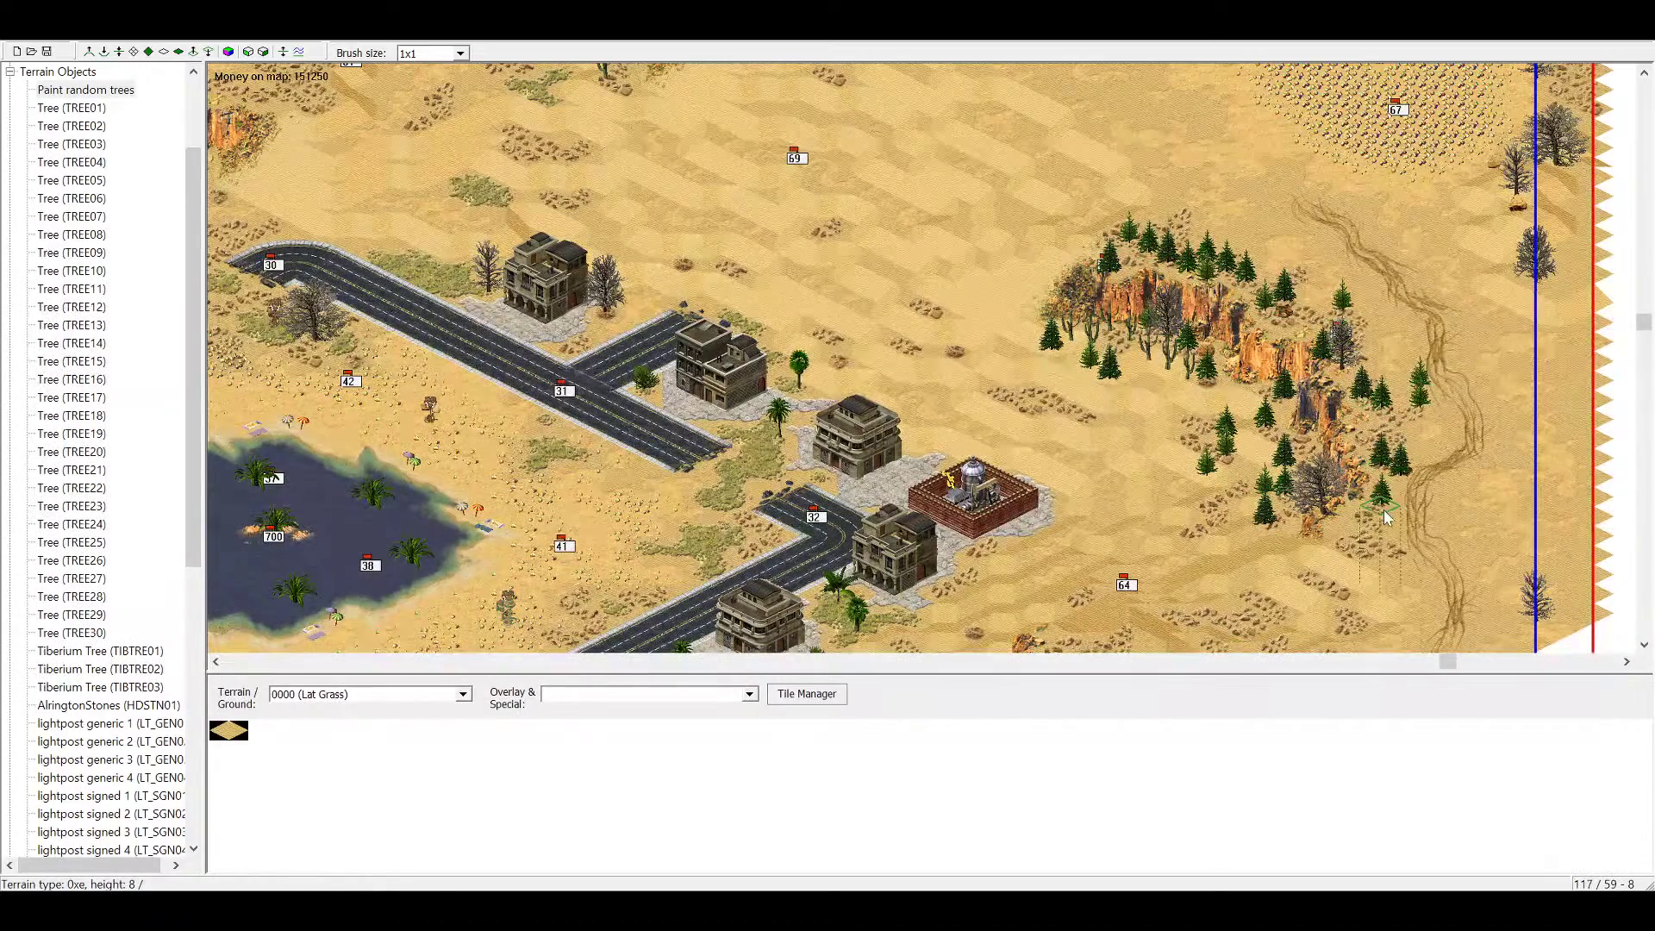
Paint random trees around the small rock outcrop south of waypoint 64
scroll(1293, 431, down, 5)
scroll(1160, 343, left, 2)
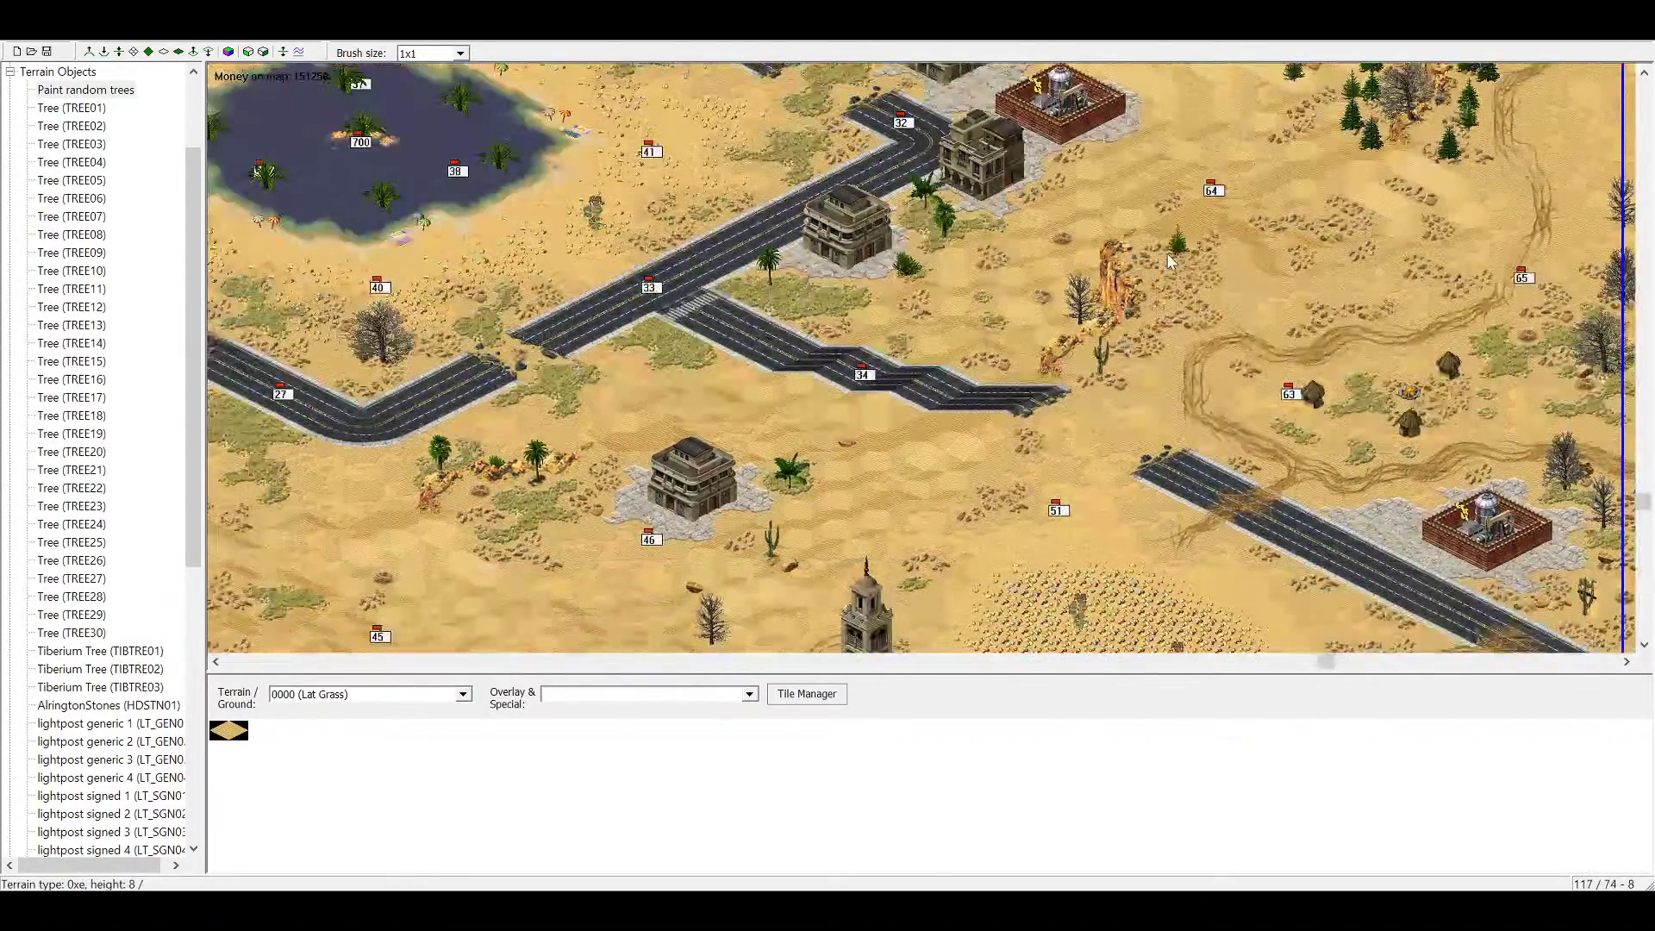
mouse_move(1168, 260)
mouse_down()
mouse_move(1159, 337)
mouse_move(1160, 284)
mouse_move(1107, 360)
mouse_move(1049, 350)
mouse_up()
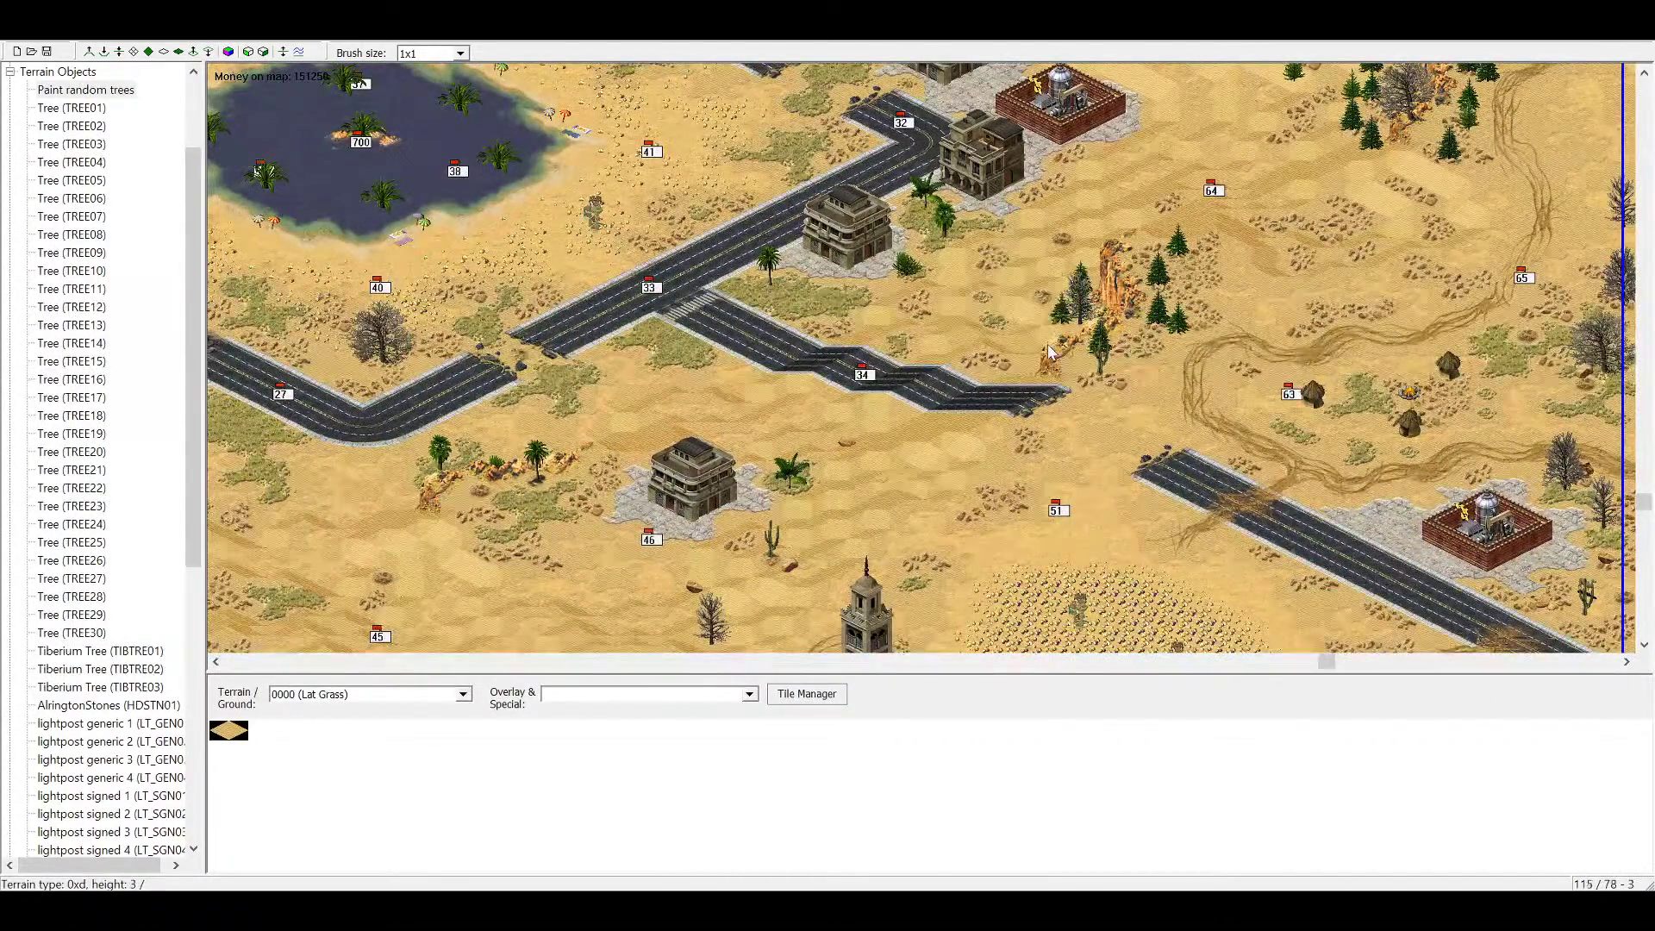
Add random trees beside the southern minaret tower and along the cliff next to the building at waypoint 56
scroll(991, 431, down, 3)
scroll(981, 467, left, 2)
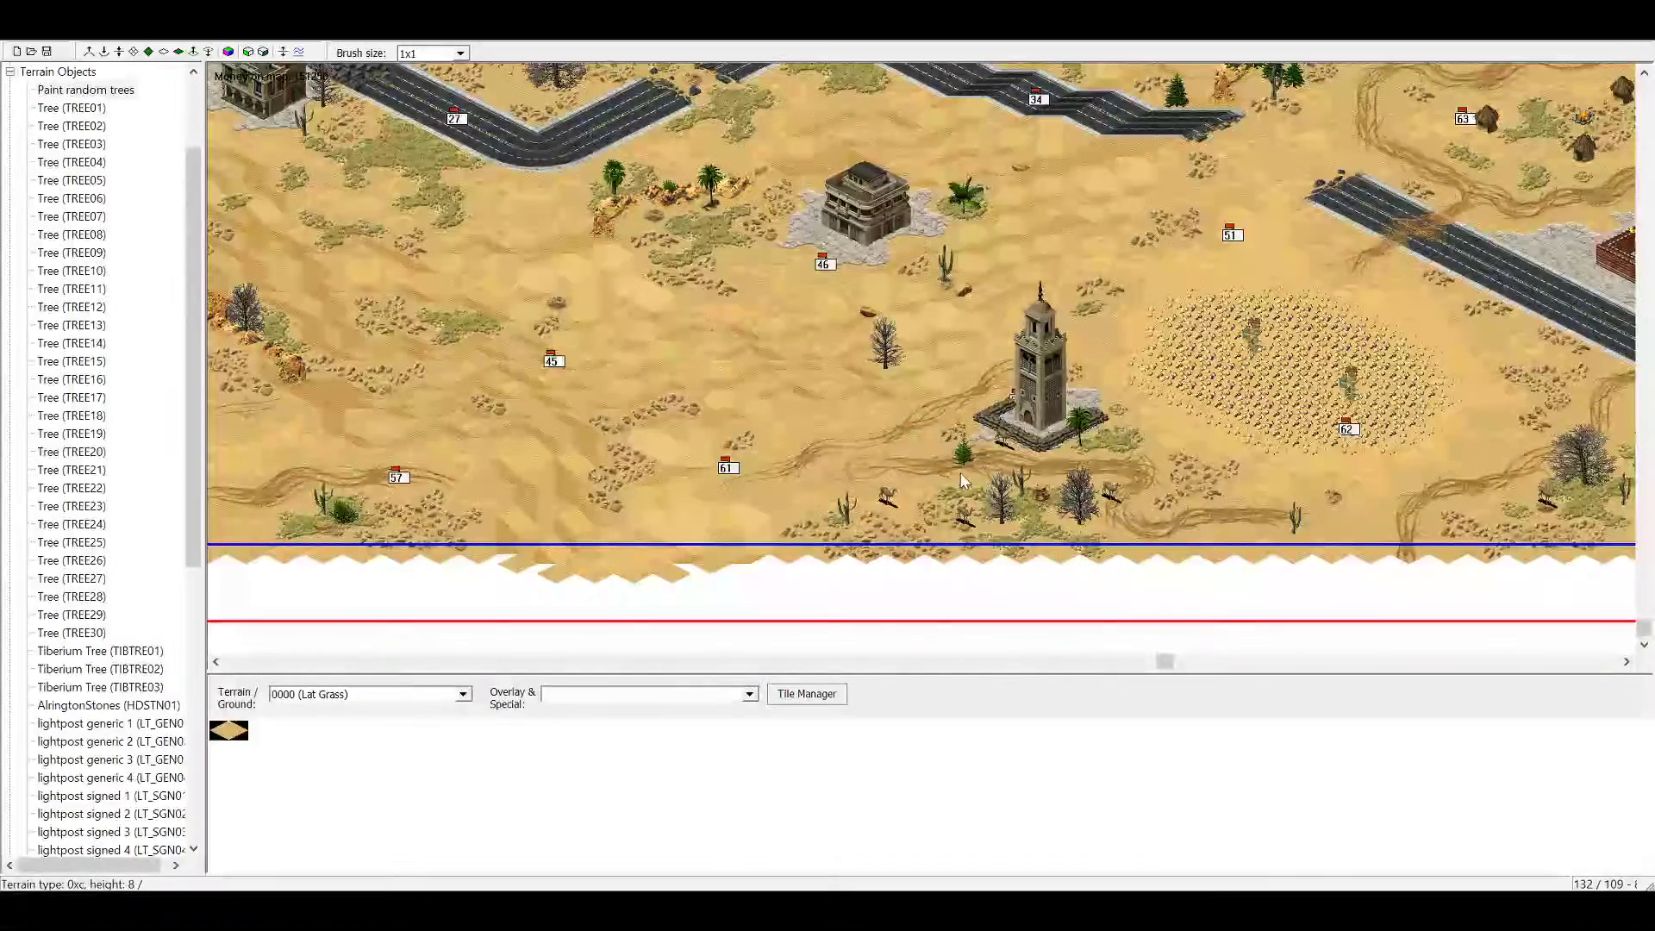
right_drag(961, 473, 638, 427)
click(1165, 385)
click(1104, 336)
click(1011, 311)
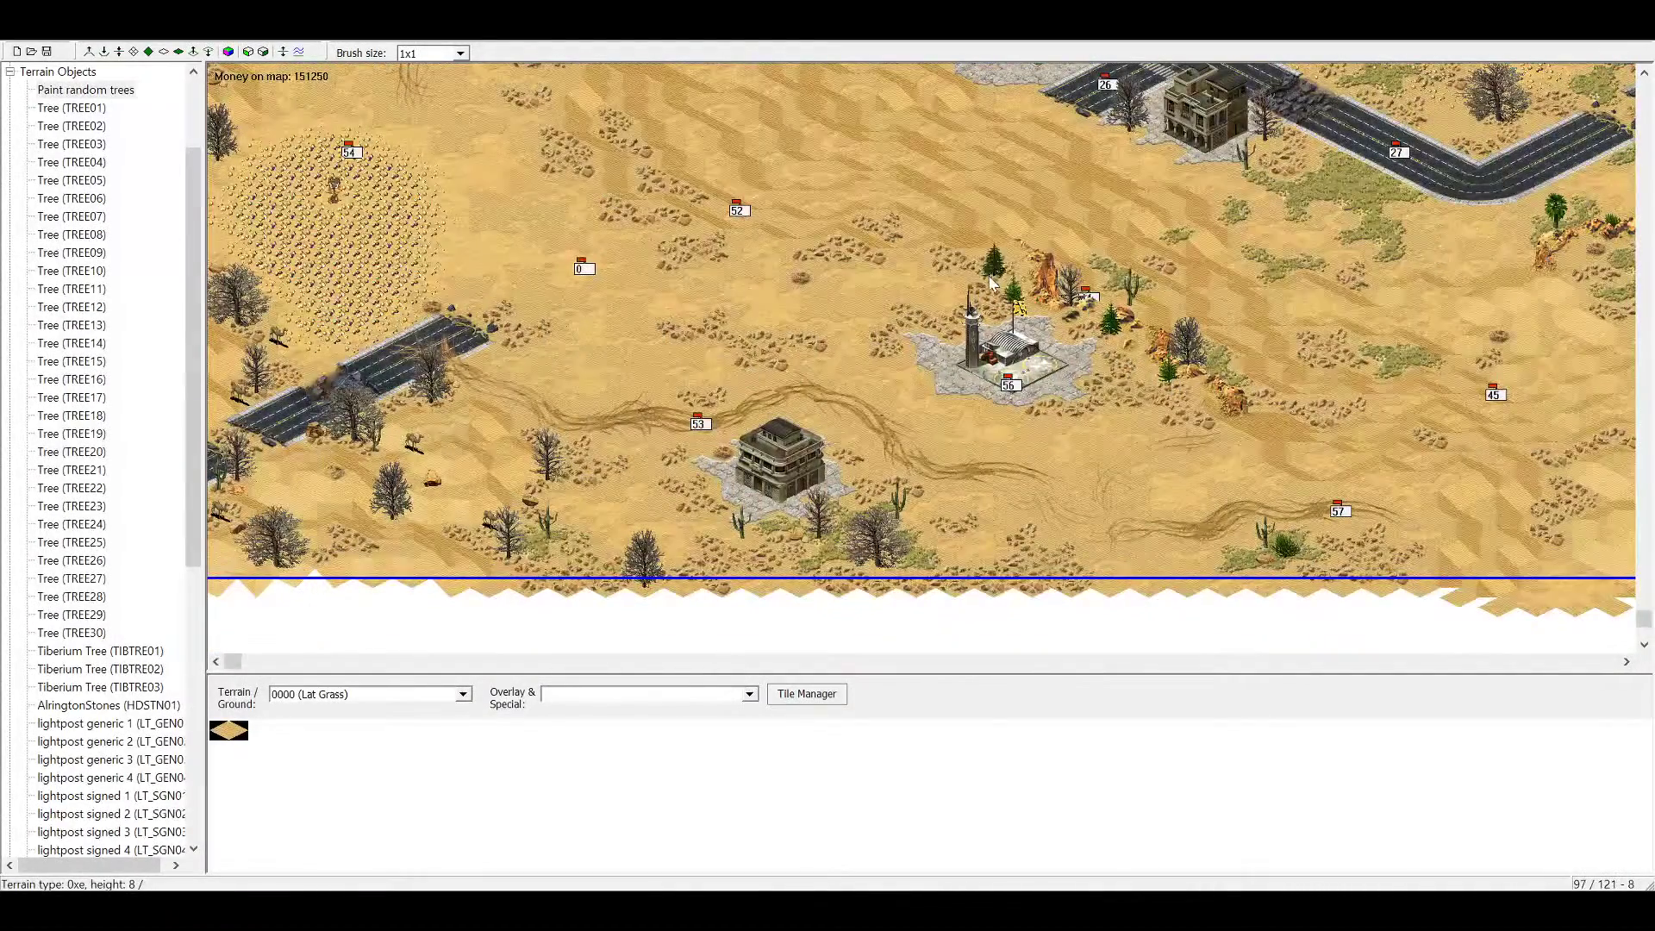
mouse_move(990, 282)
mouse_down()
mouse_move(901, 311)
mouse_move(956, 298)
mouse_move(1107, 362)
mouse_move(1204, 346)
mouse_move(1125, 267)
mouse_move(1133, 332)
mouse_up()
Return to the northern part of the map, collapse the Terrain Objects category and select Nothing to stop painting trees
mouse_move(758, 351)
right_down()
mouse_move(763, 309)
mouse_move(737, 524)
mouse_move(743, 455)
right_up()
right_drag(952, 348, 1275, 345)
right_drag(1006, 369, 1004, 250)
right_drag(1004, 333, 1000, 236)
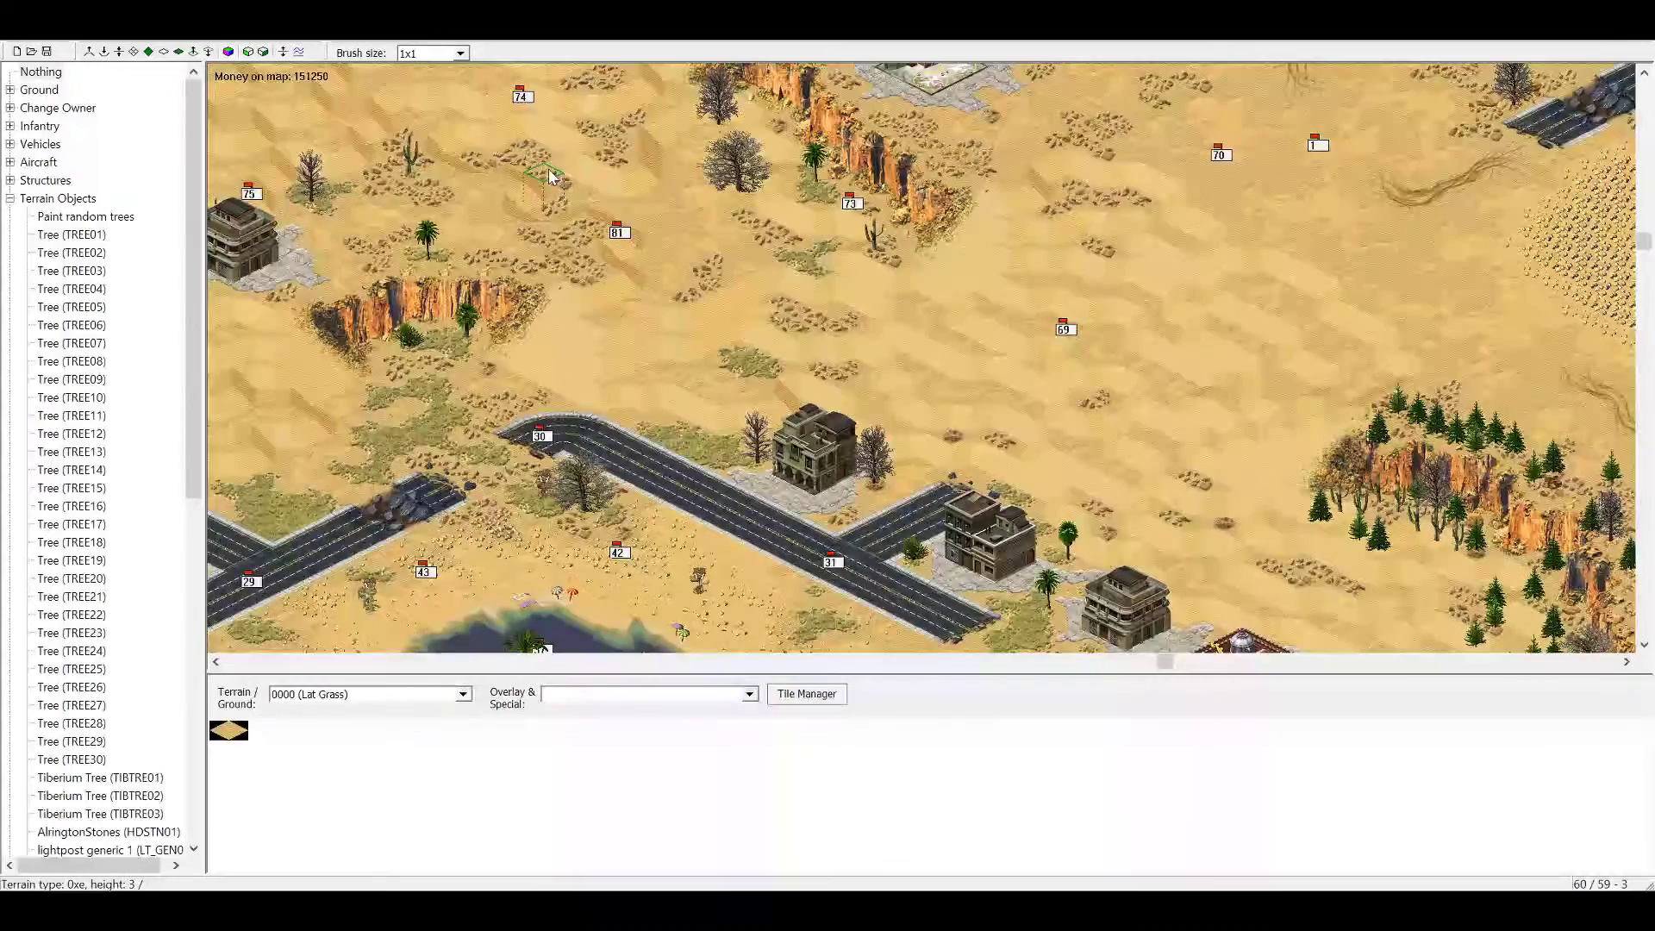
mouse_move(556, 177)
right_down()
mouse_move(470, 65)
mouse_move(595, 233)
right_up()
click(11, 199)
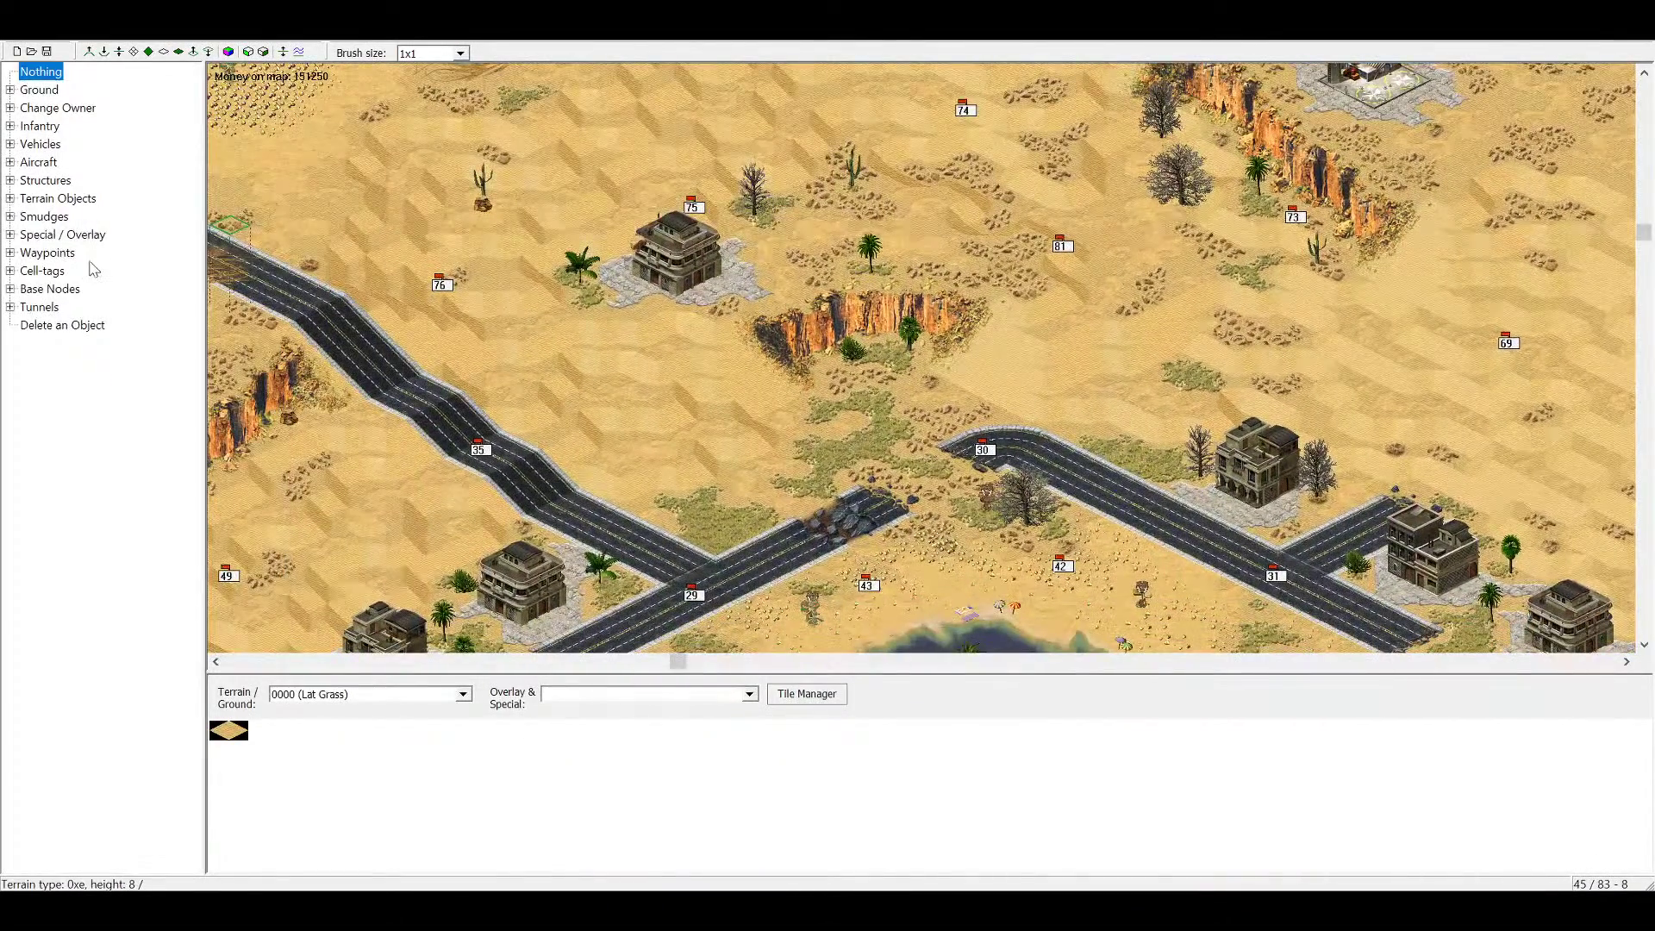
right_drag(604, 327, 624, 369)
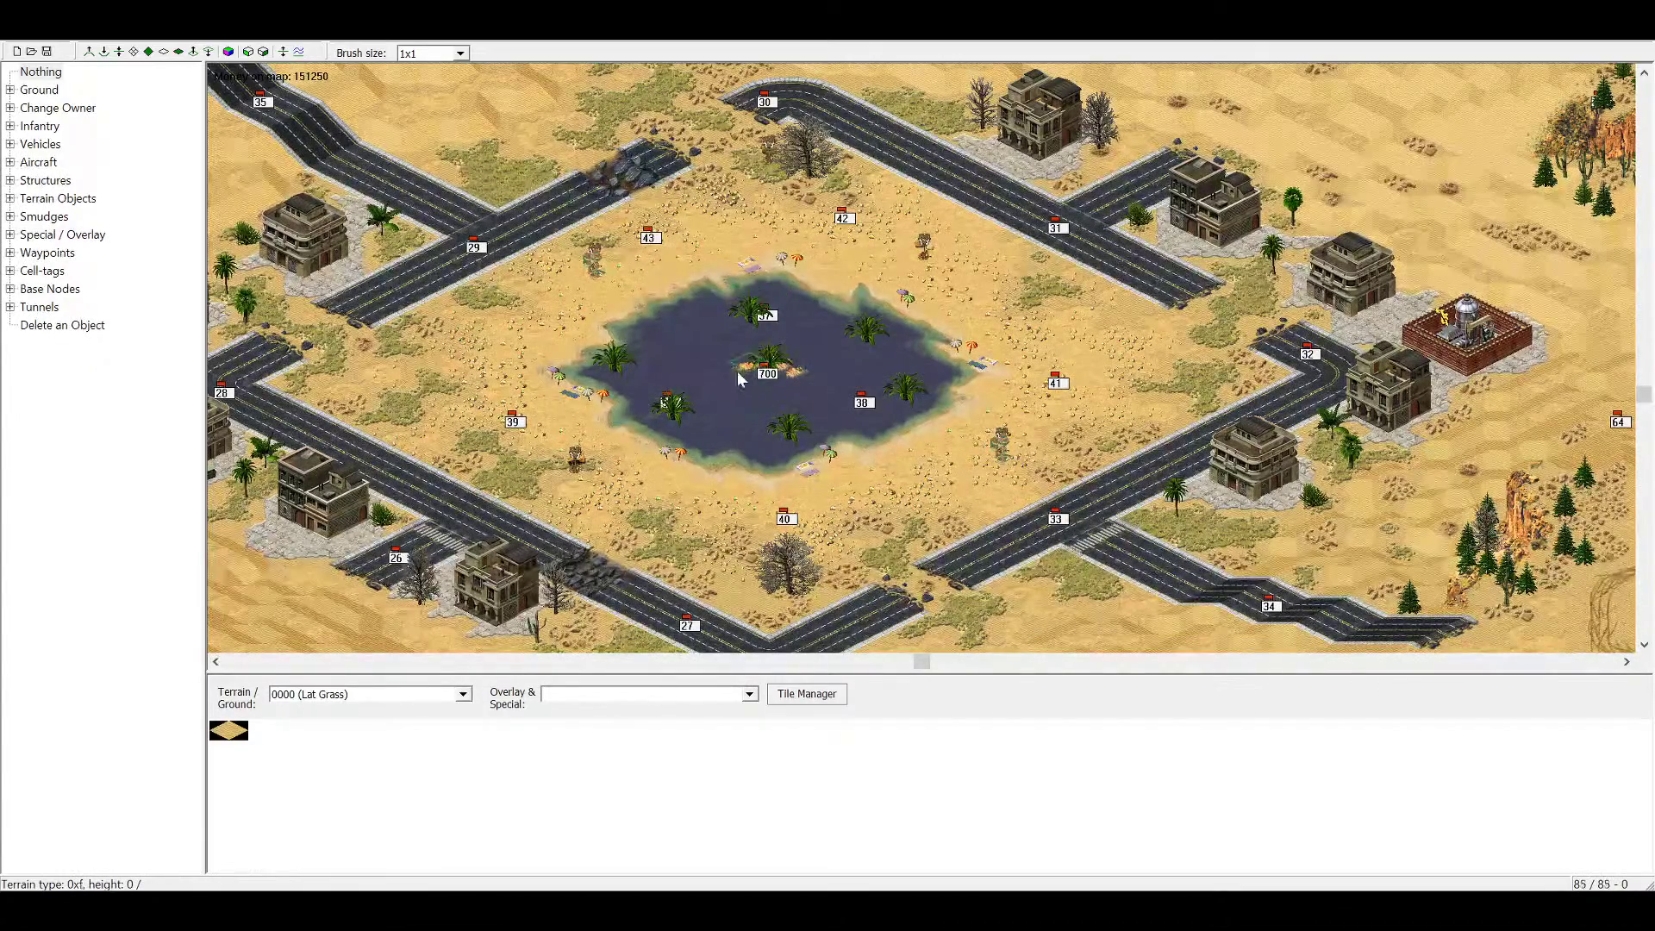
mouse_move(718, 415)
right_down()
mouse_move(720, 389)
mouse_move(702, 402)
mouse_move(733, 429)
right_up()
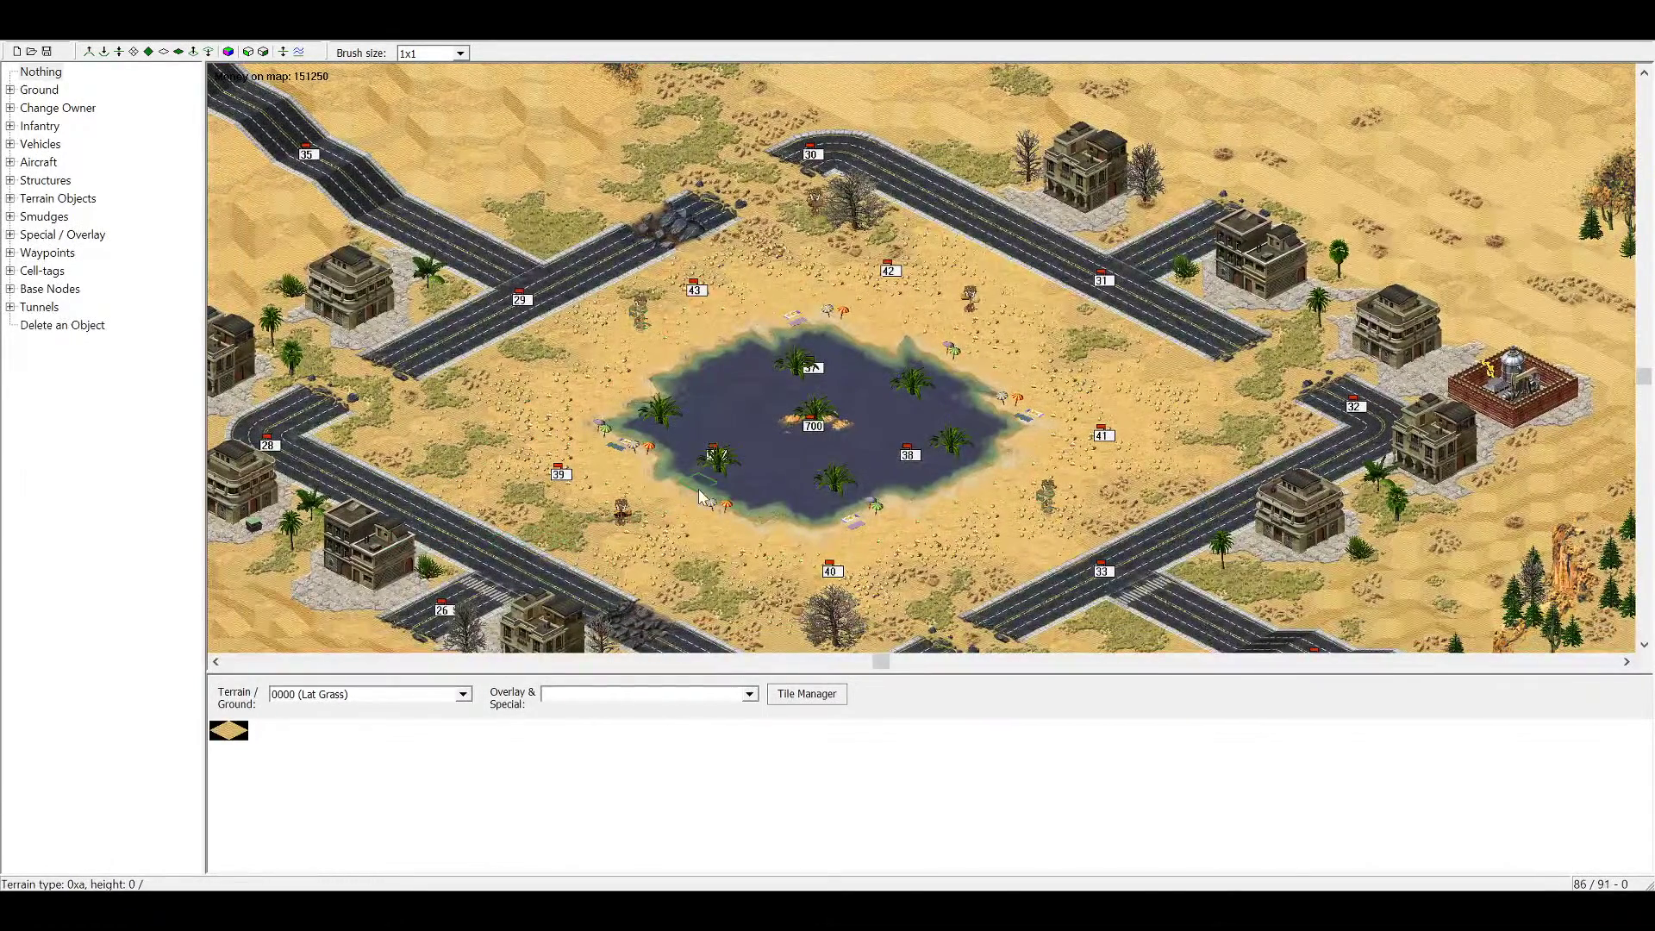
right_drag(812, 475, 817, 484)
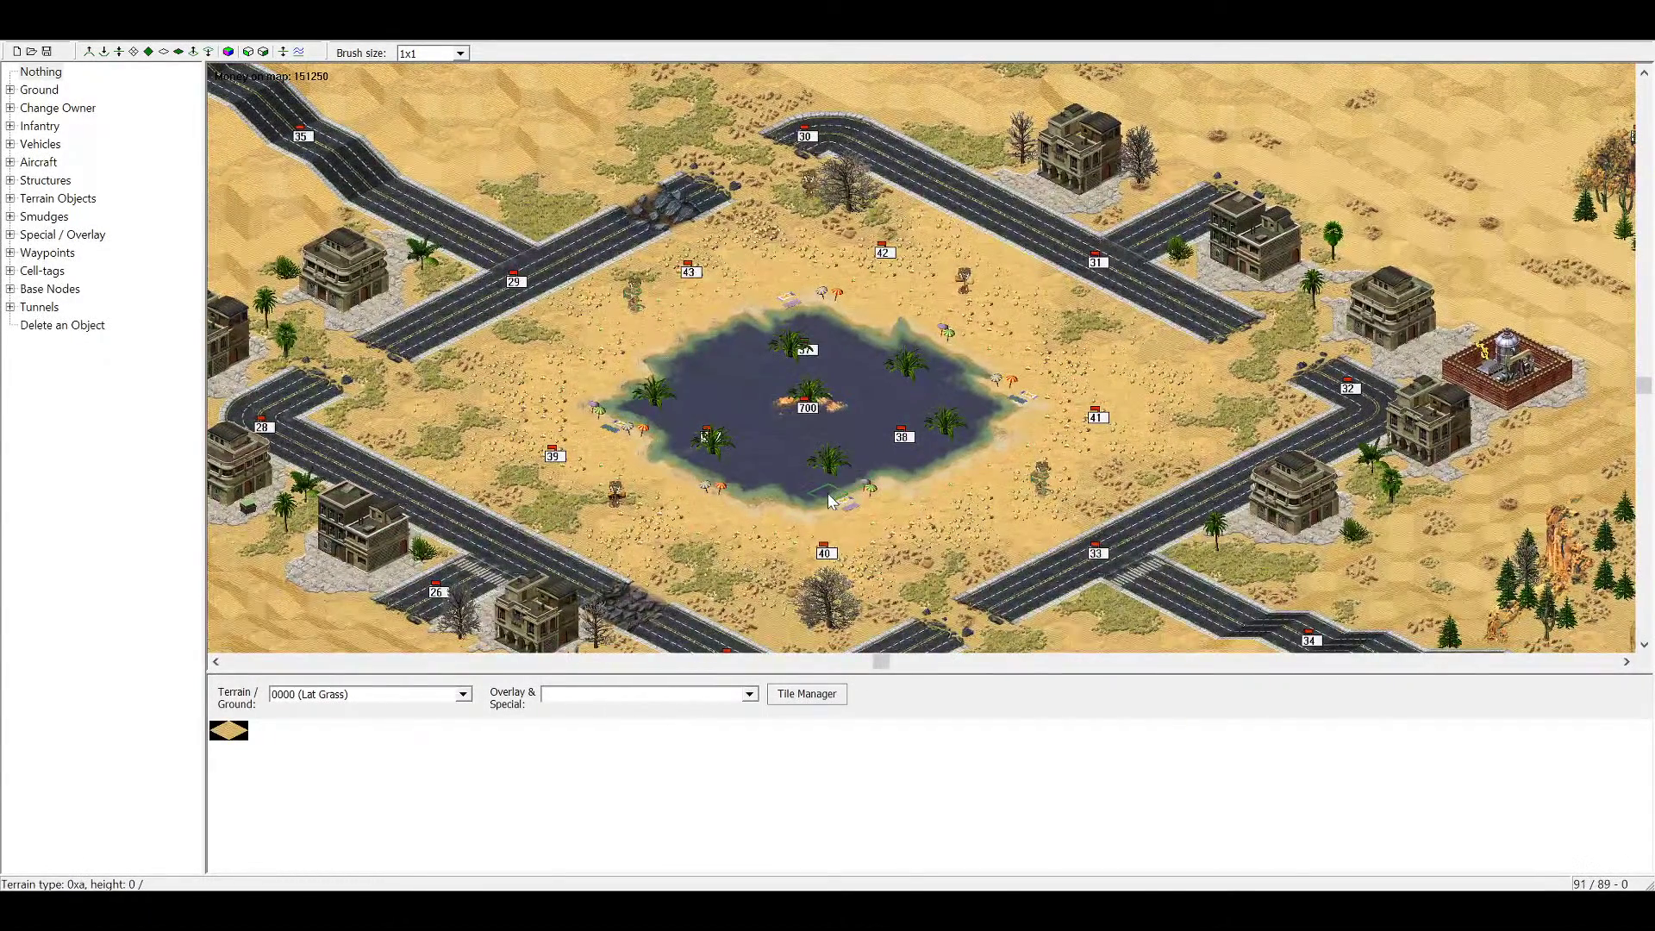